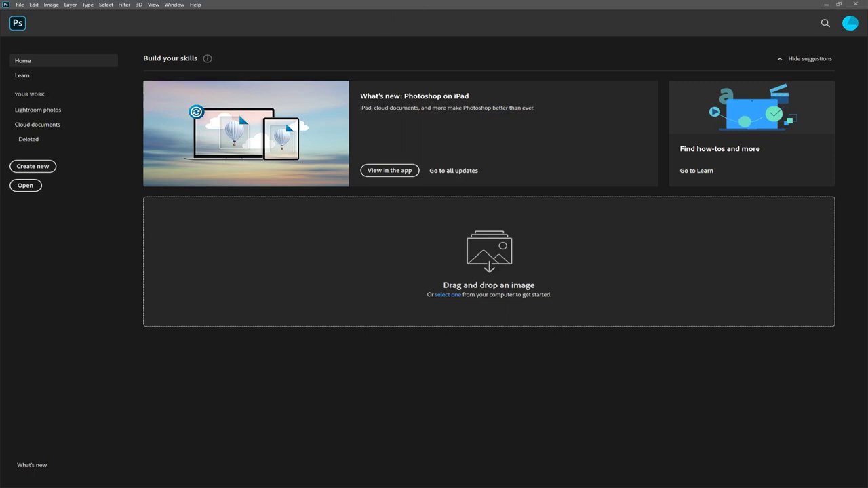
Open 2019-05-11 09.12.51.jpg by dropping it onto the Home screen's drop area
drag(1, 382, 79, 347)
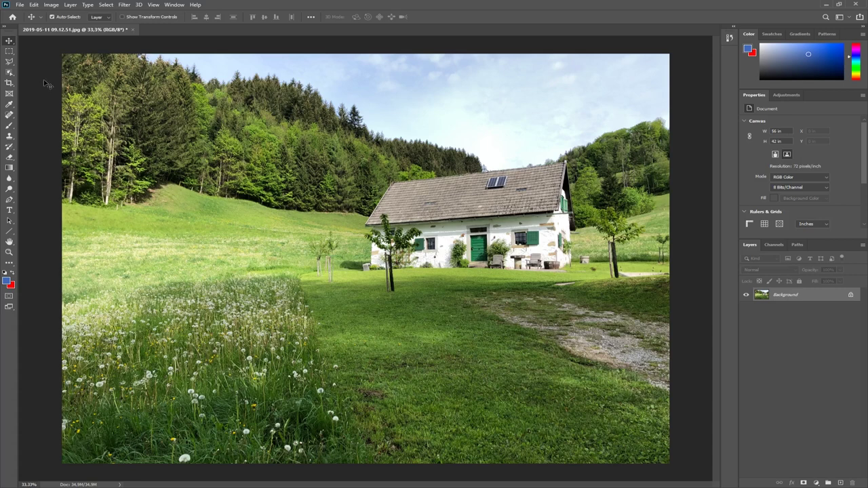
Select a small rectangle of the hillside forest with the Rectangular Marquee tool
click(9, 52)
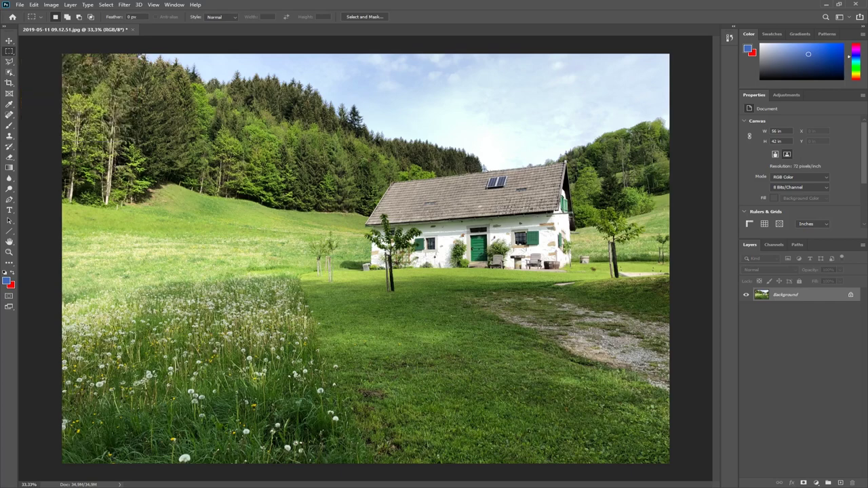
drag(236, 127, 343, 187)
key(z)
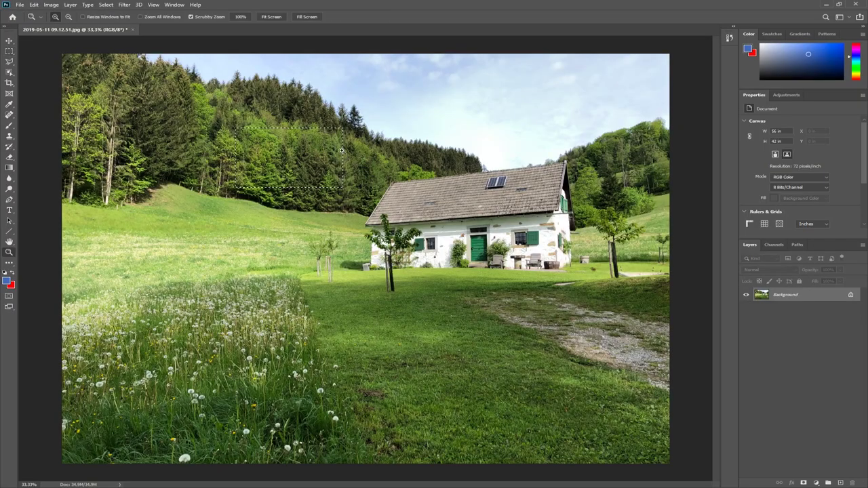
drag(345, 155, 430, 165)
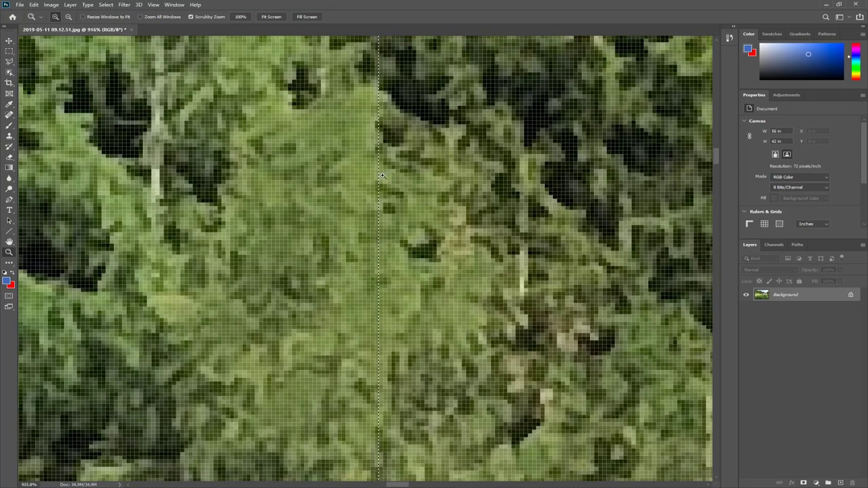
drag(382, 176, 285, 185)
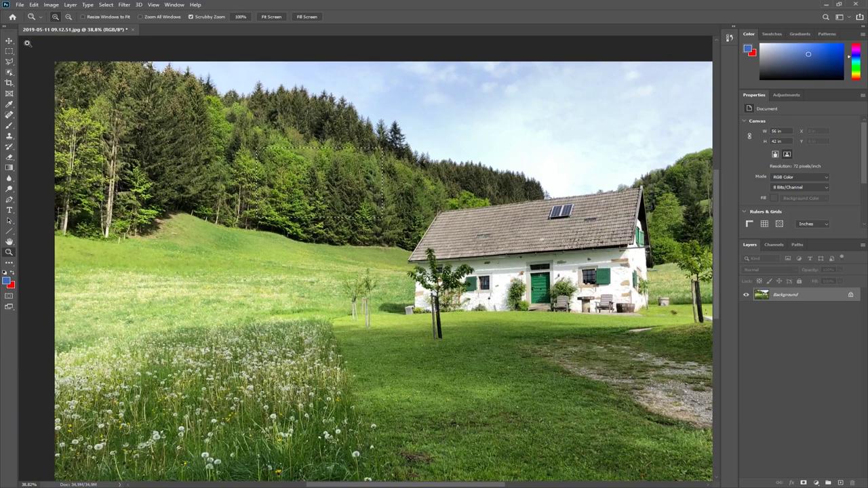
click(9, 51)
Select a rectangle over the trees, then add four more rectangles in the sky
drag(137, 118, 350, 212)
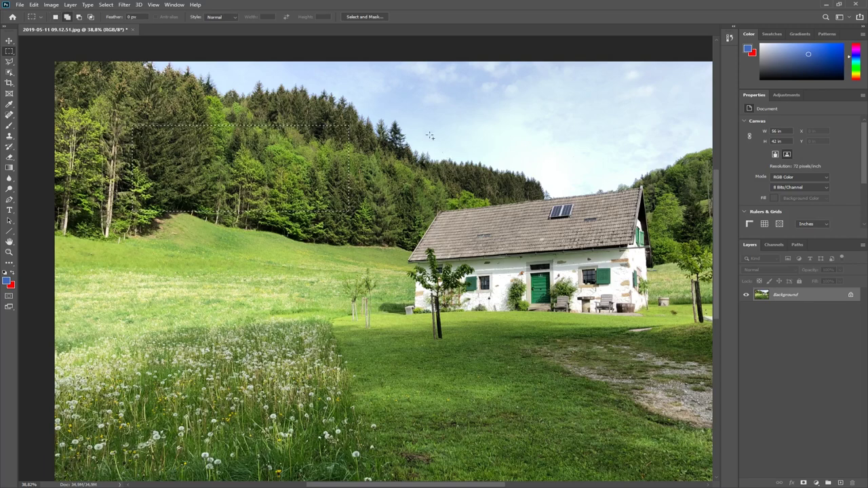
drag(429, 129, 492, 163)
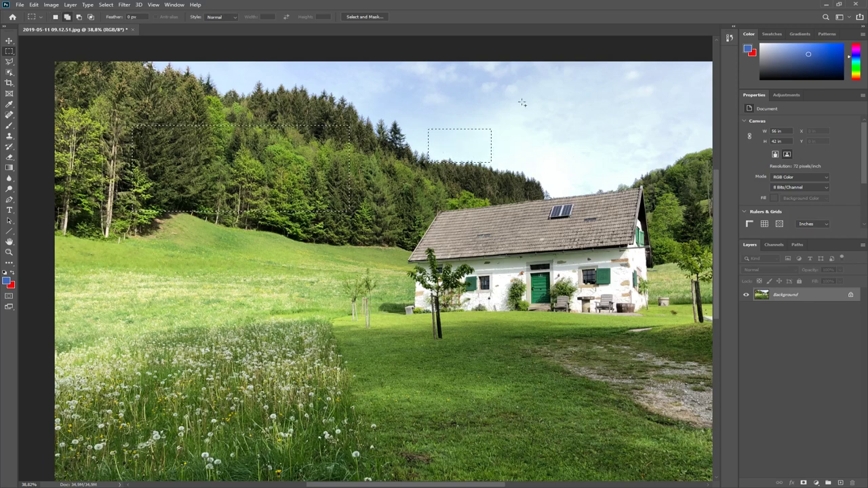
drag(521, 100, 570, 134)
drag(687, 75, 597, 162)
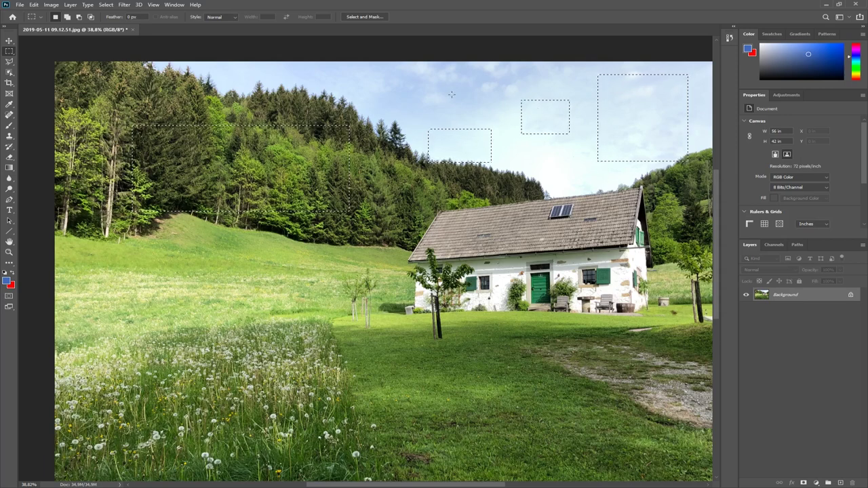
drag(405, 81, 469, 106)
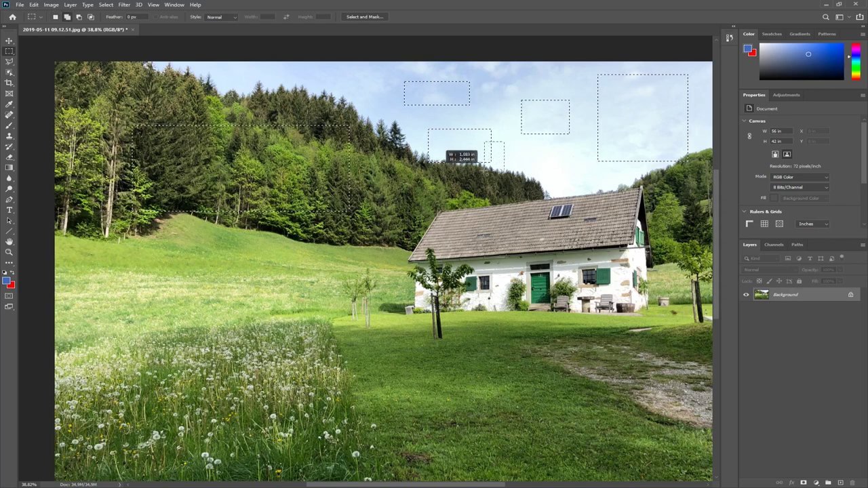
drag(504, 167, 504, 166)
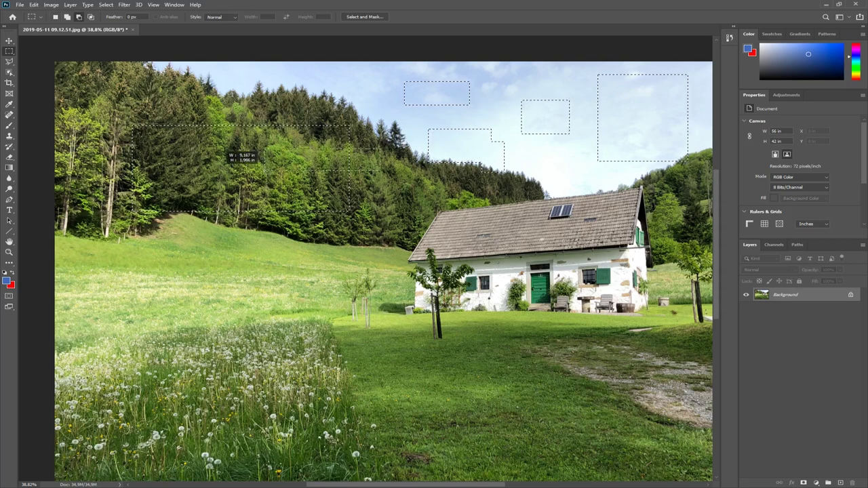
Subtract from and add to the selection, then draw a new rectangle over the house
drag(265, 170, 265, 171)
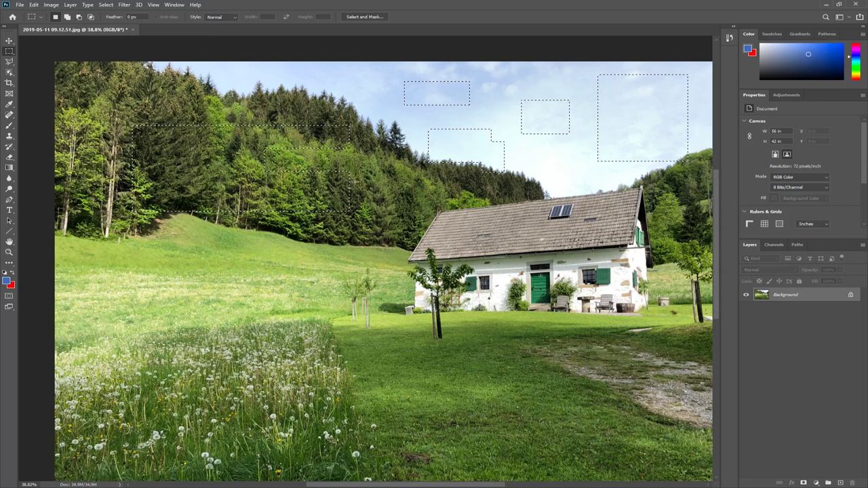
drag(329, 161, 341, 162)
drag(266, 188, 266, 188)
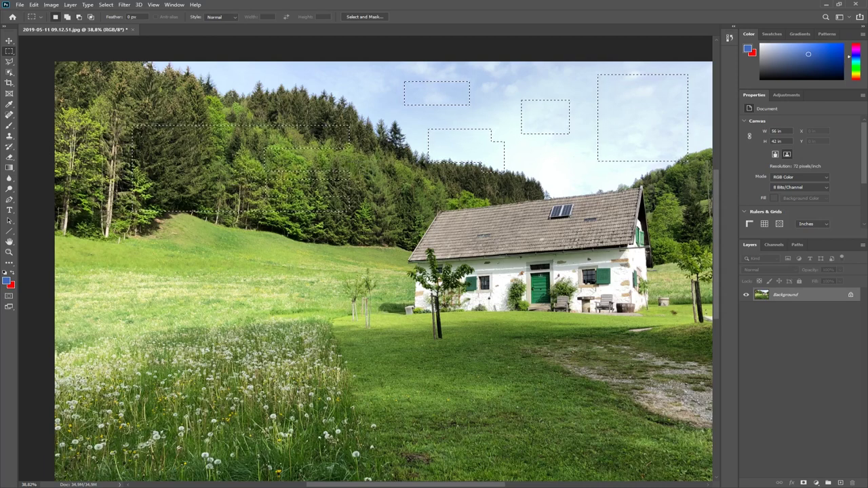
key(shift)
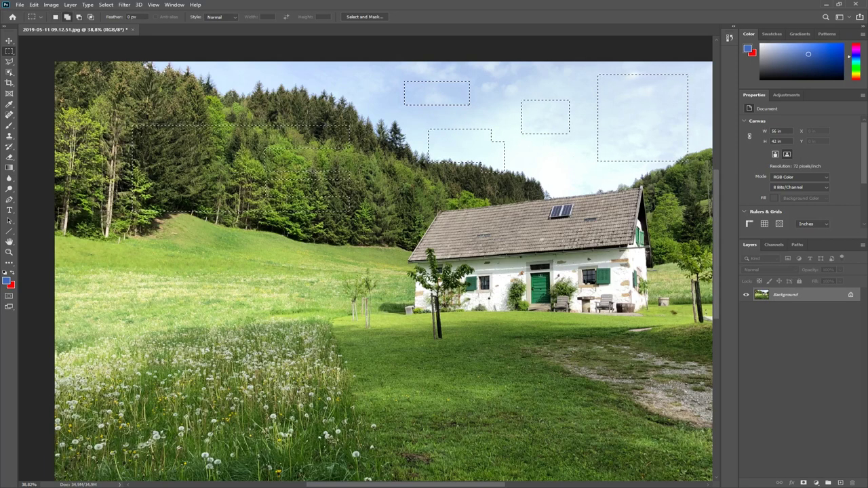
drag(265, 147, 304, 147)
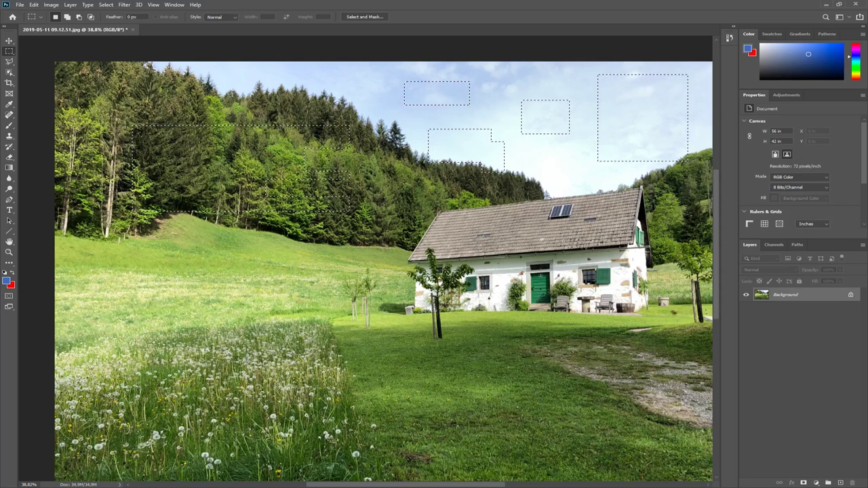
drag(481, 229, 540, 271)
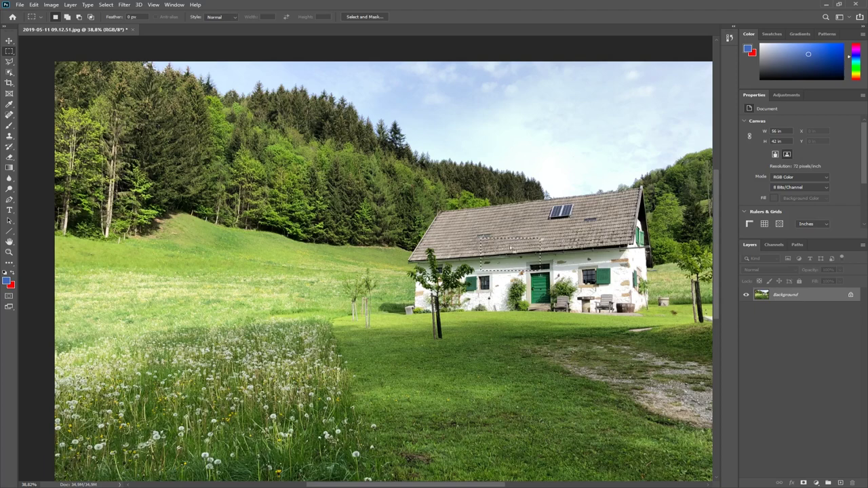
Undo back to the multi-rectangle selection and turn on the rulers with Ctrl+R
key(ctrl+z)
click(33, 5)
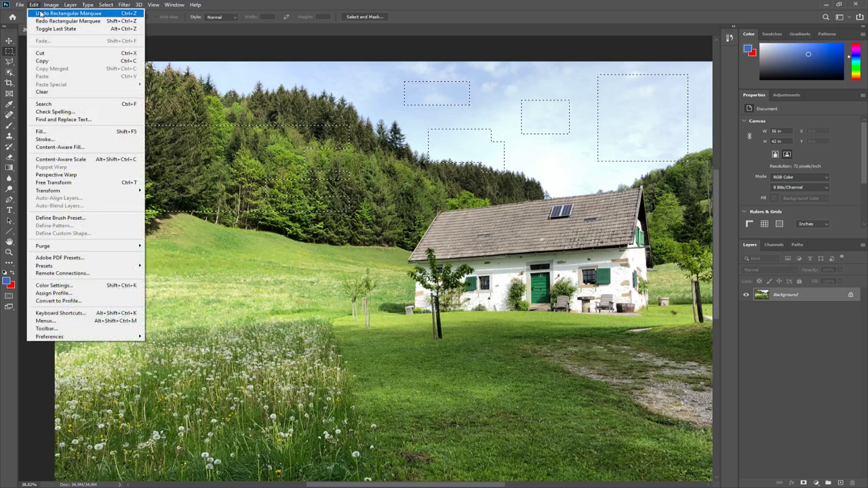
click(34, 6)
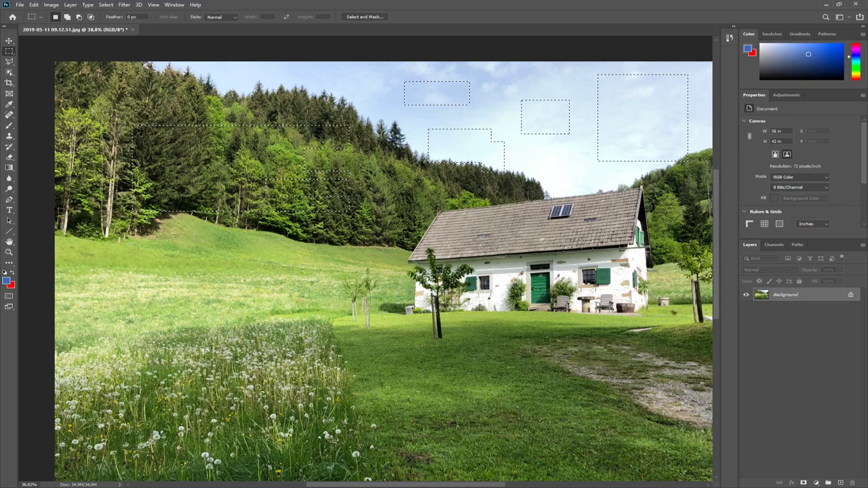
key(ctrl+r)
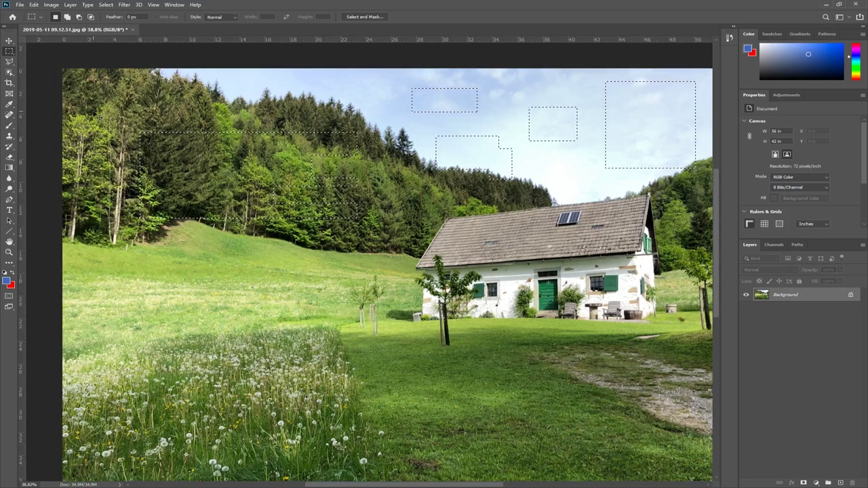
Place horizontal guides at 12.635 and 11.796 inches from the top ruler
click(155, 6)
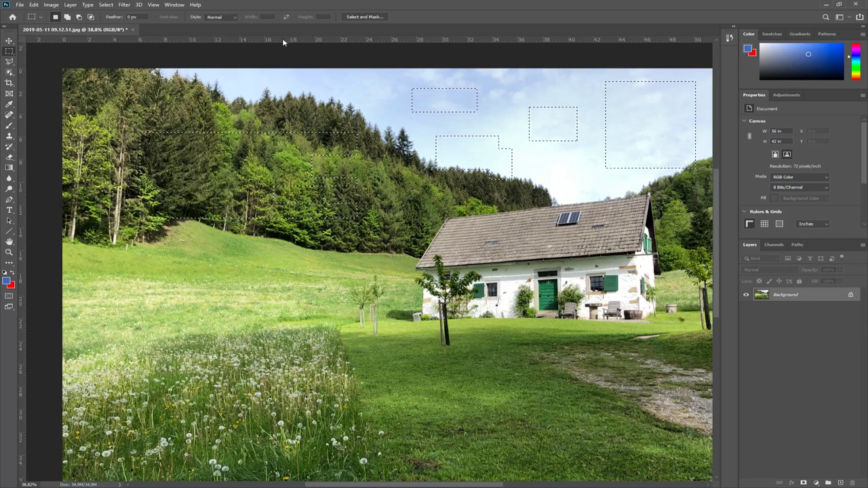
drag(279, 43, 287, 263)
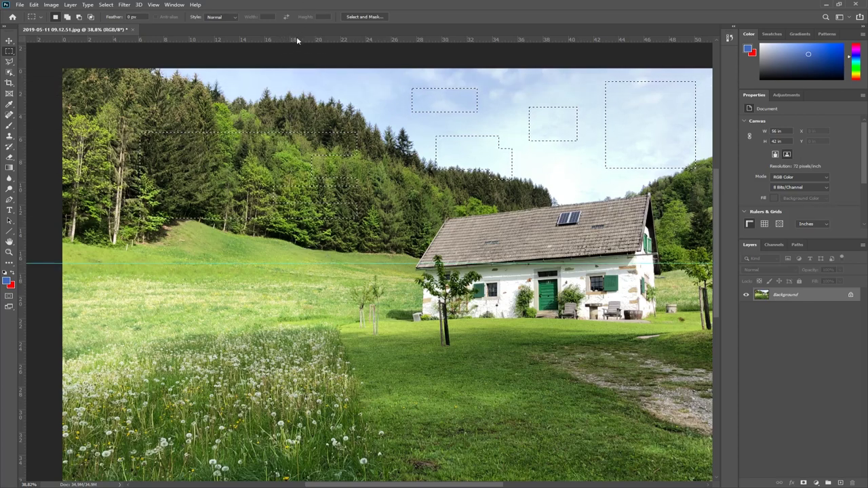
drag(304, 43, 329, 238)
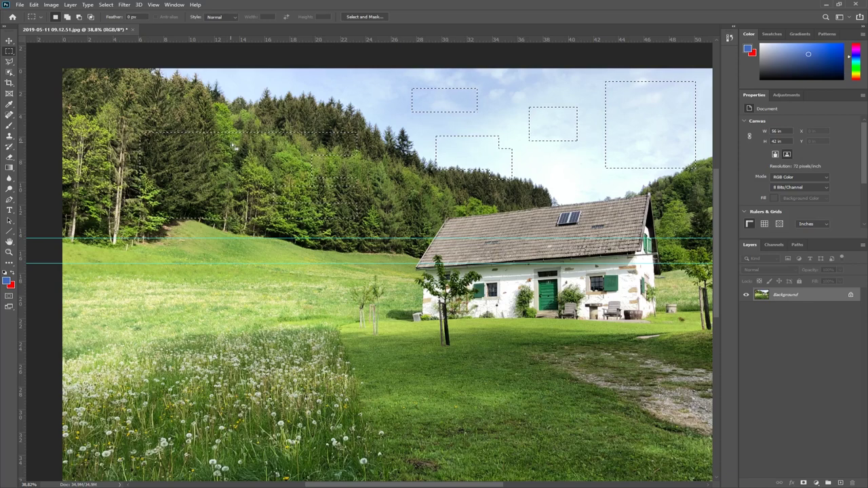
Drop the sky and forest selection with Ctrl+D
click(106, 6)
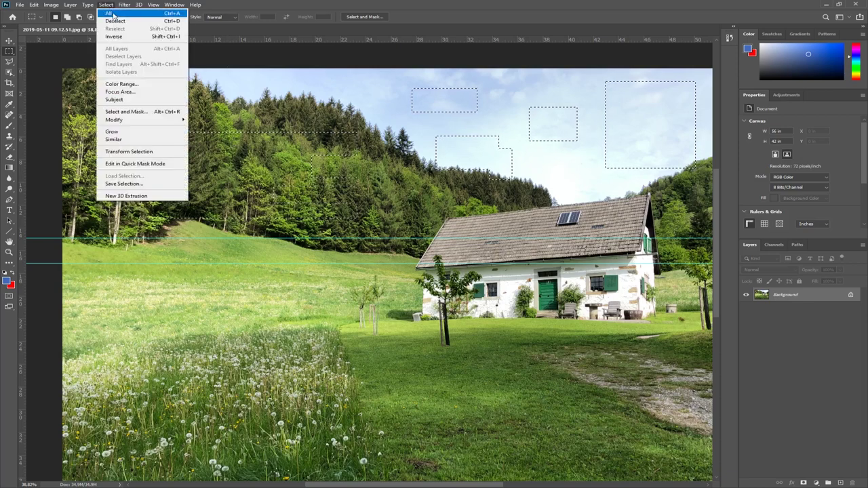
click(110, 6)
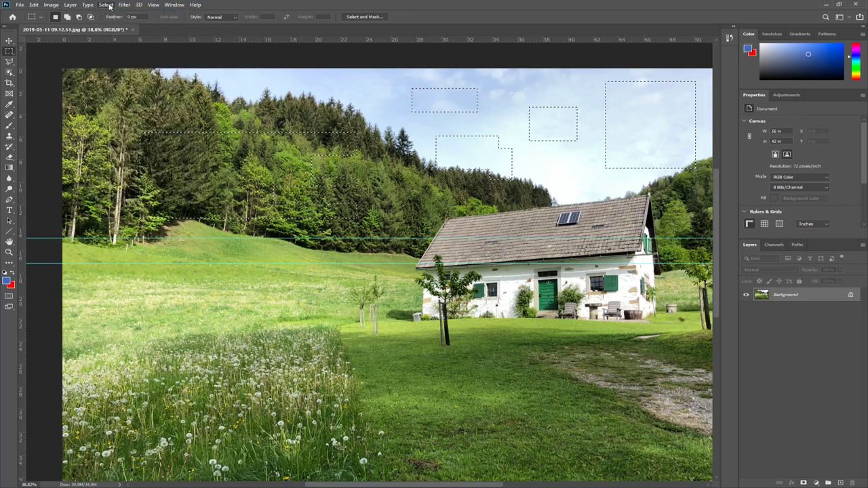
key(ctrl+d)
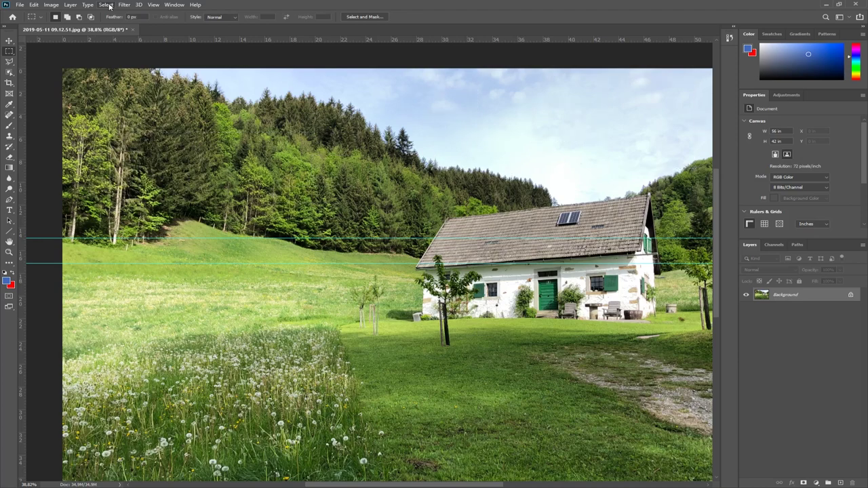
Practise drawing, adding and dropping rectangular selections over the forest, sky and roof
drag(251, 145, 373, 186)
click(394, 198)
drag(493, 96, 341, 176)
drag(562, 145, 400, 237)
key(Escape)
drag(373, 202, 225, 237)
drag(668, 207, 632, 241)
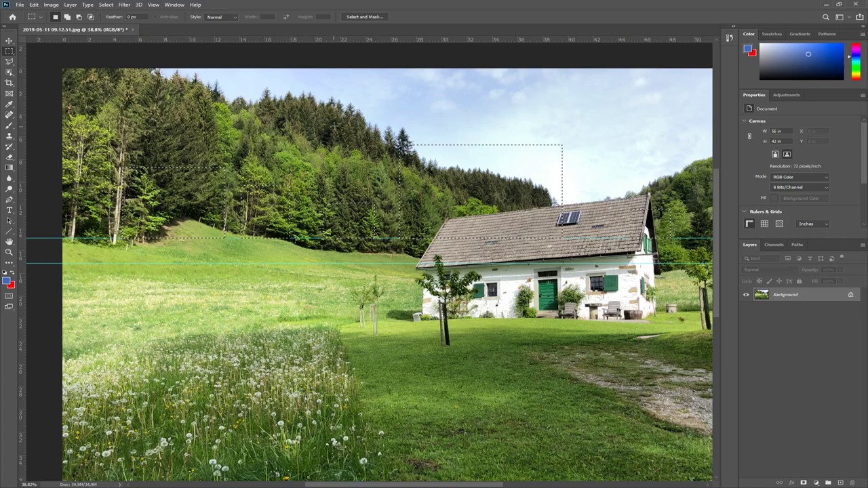
drag(344, 124, 283, 68)
click(290, 110)
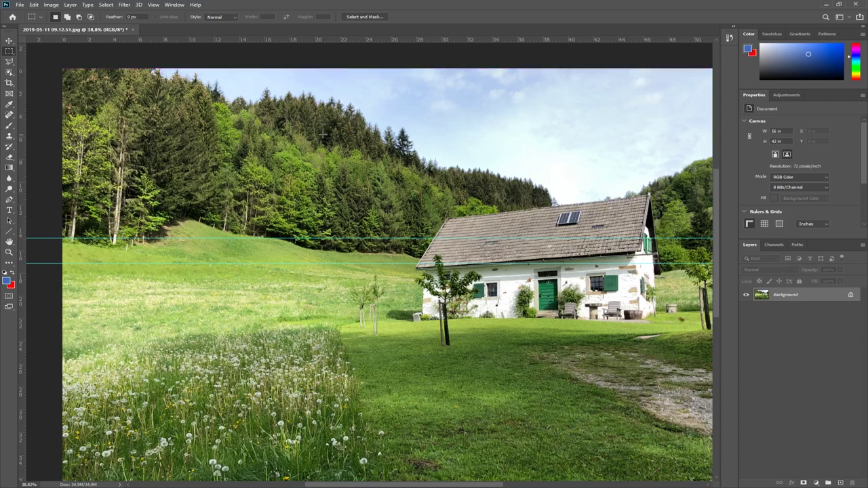
drag(532, 107, 384, 285)
Place vertical guides at 10.087 and 24.712 inches and draw a marquee snapped to them
drag(21, 153, 190, 155)
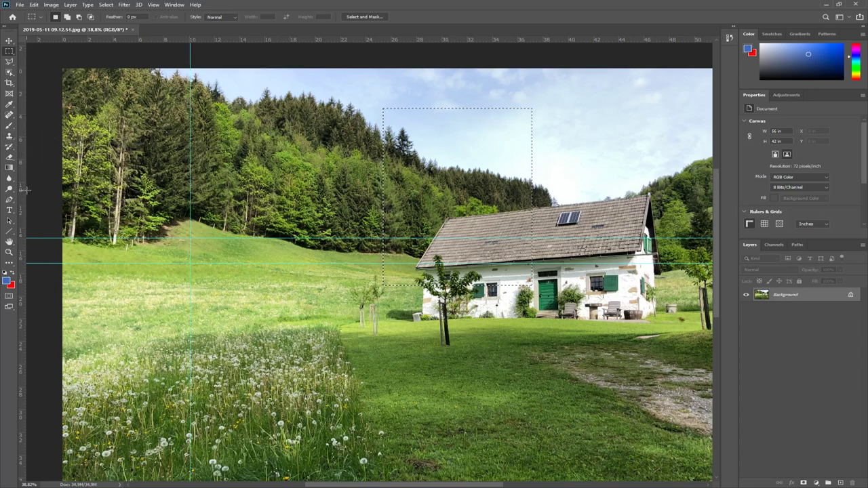
drag(24, 194, 383, 194)
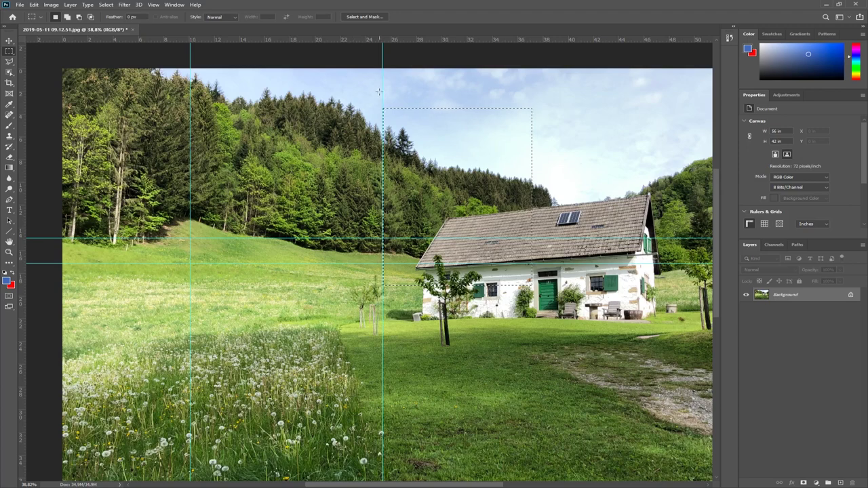
drag(246, 196, 190, 239)
Clear all guides with View > Clear Guides, then undo it
click(154, 5)
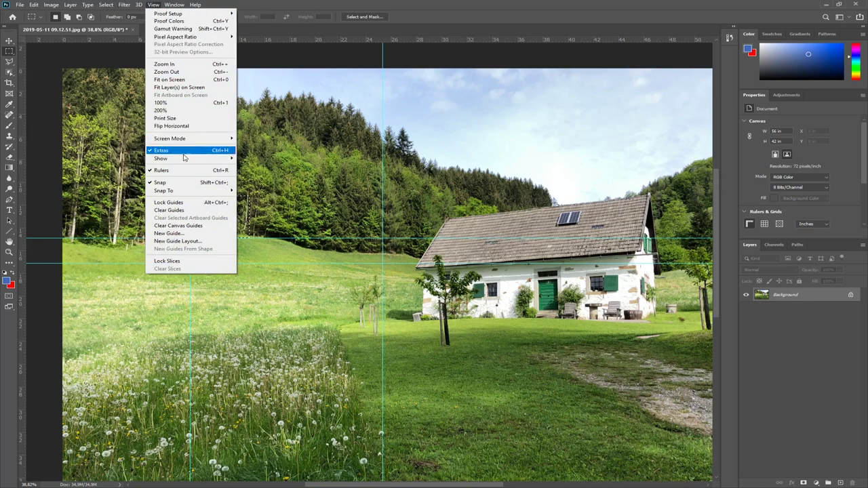
mouse_move(193, 191)
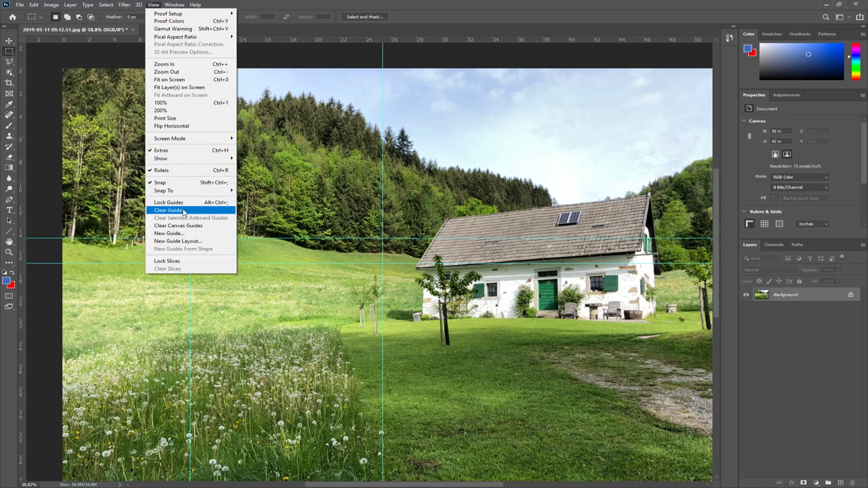
click(182, 211)
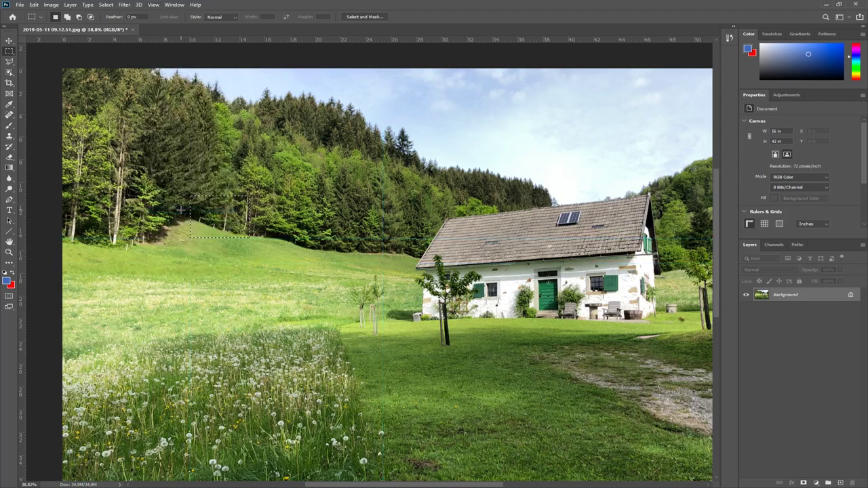
click(33, 5)
click(46, 11)
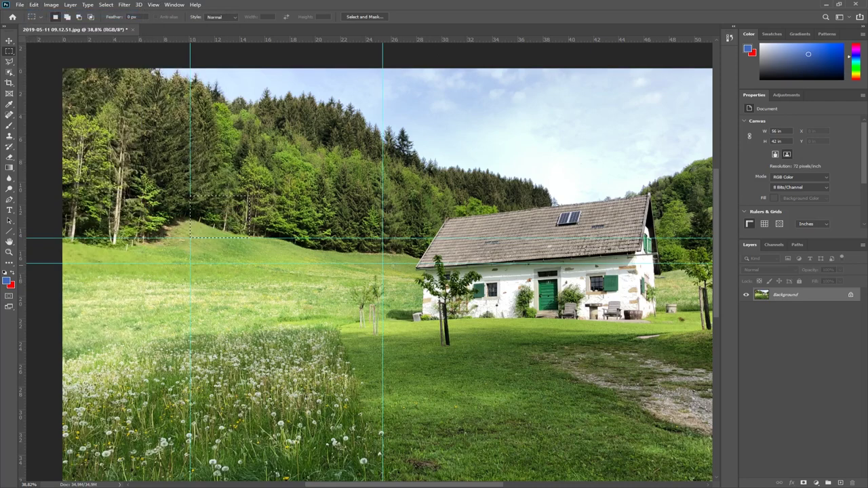
Move the vertical guide further right with the Move tool, then clear all guides
click(9, 41)
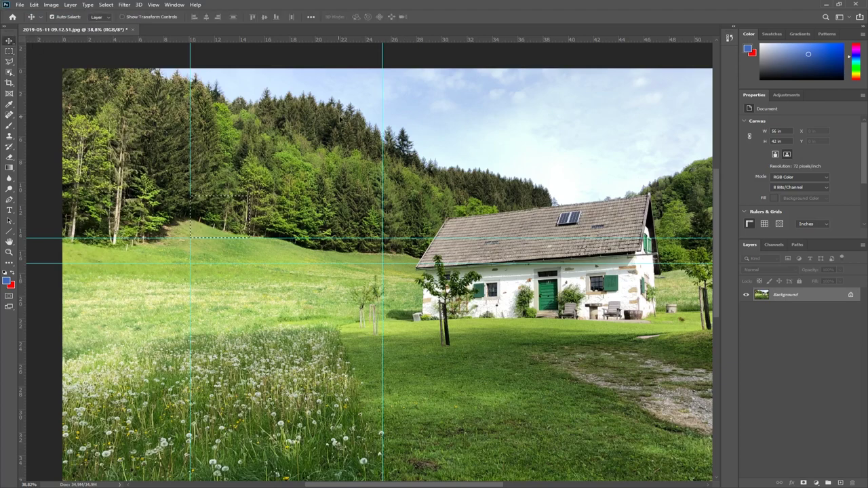
drag(384, 121, 460, 132)
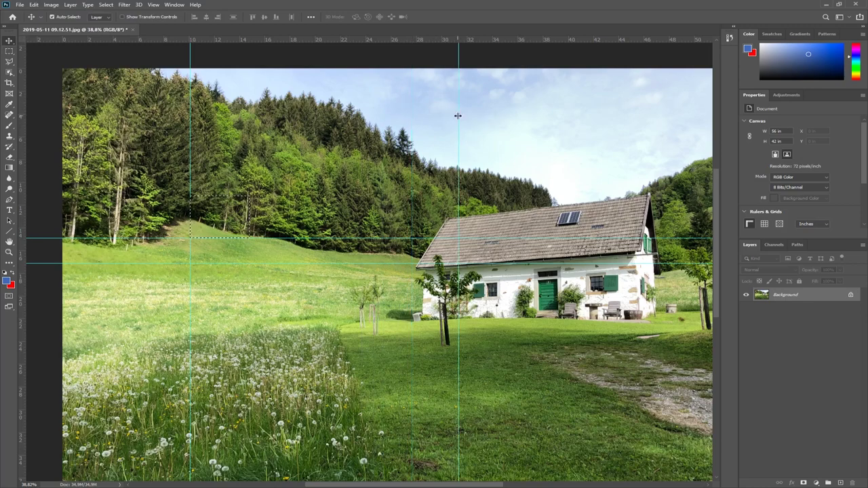
click(154, 5)
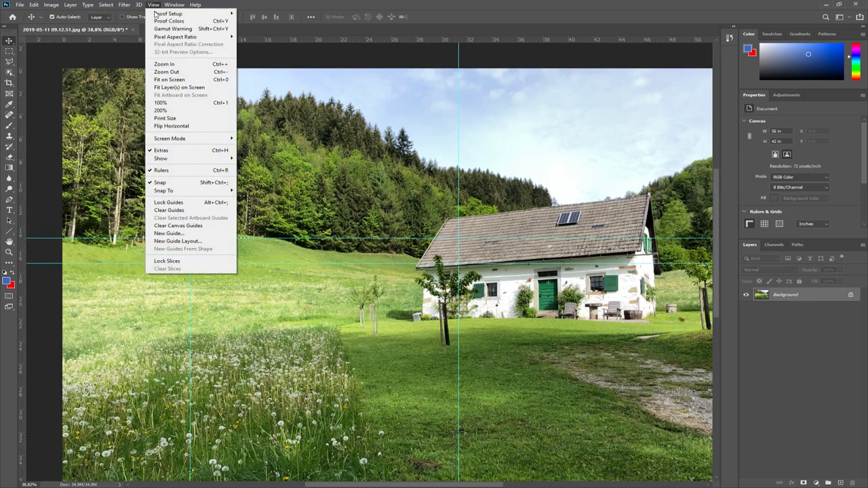
click(173, 215)
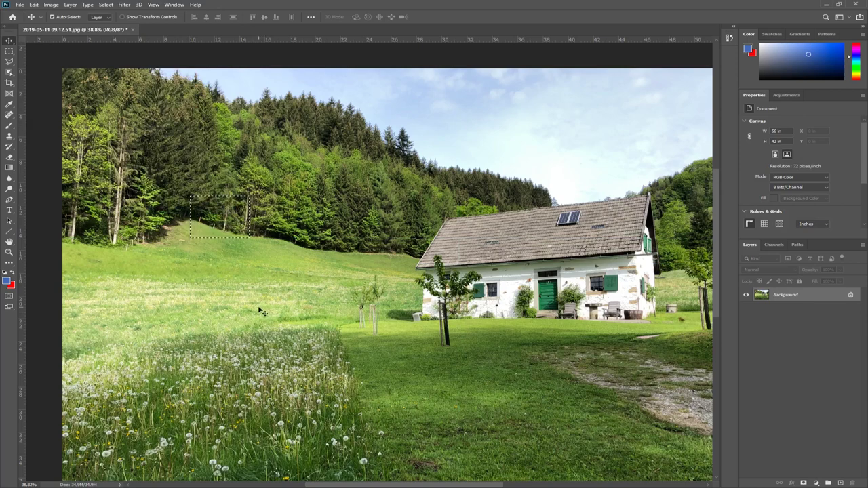
Deselect the hillside rectangle with Ctrl+D
key(ctrl+d)
scroll(269, 199, down, 1)
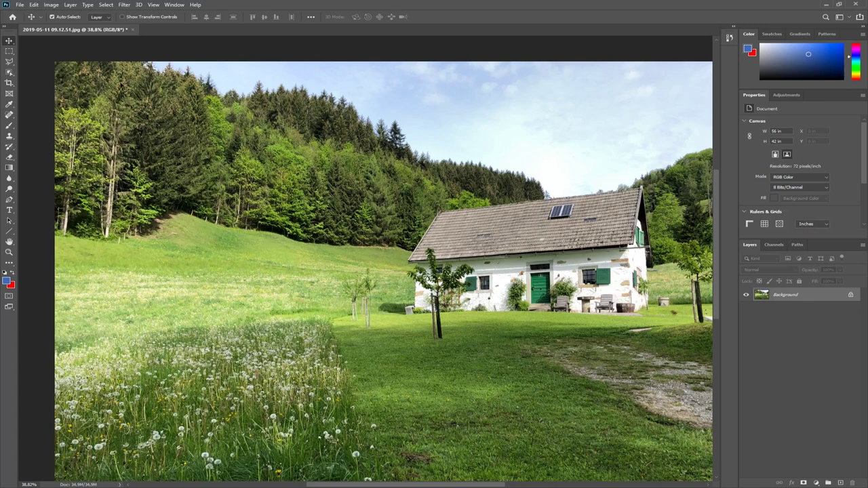
Switch the marquee from Rectangular to the Elliptical Marquee Tool
click(10, 52)
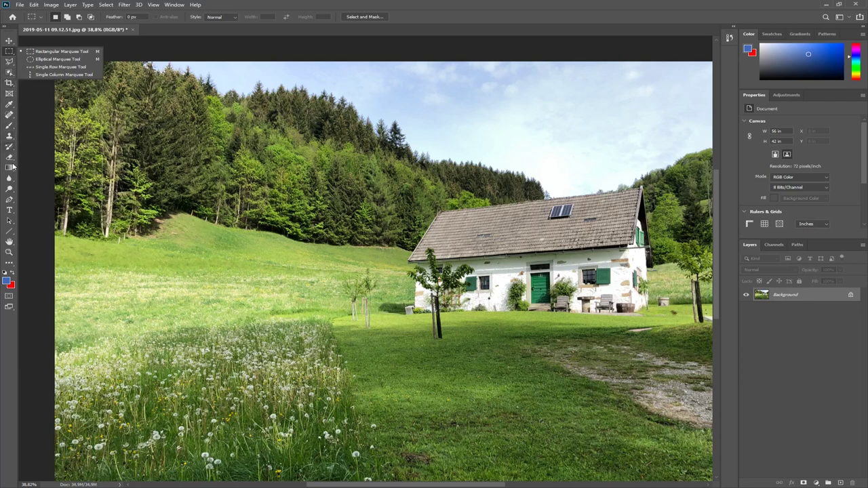
click(43, 60)
Drag several trial ellipses, ending with a small circle in the sky above the roof
drag(276, 118, 447, 186)
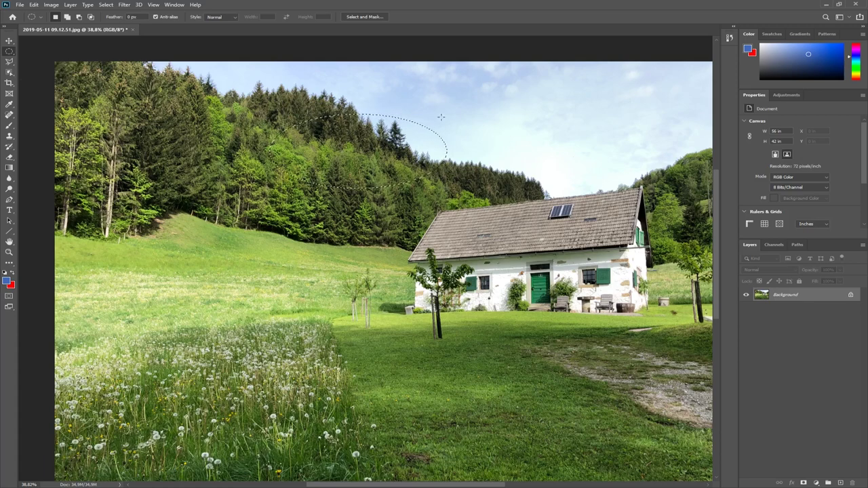
drag(499, 106, 557, 160)
drag(87, 288, 368, 332)
drag(507, 107, 518, 123)
drag(561, 156, 589, 163)
Zoom far into the circle selection's edge to reveal its stair-stepped pixels
click(9, 252)
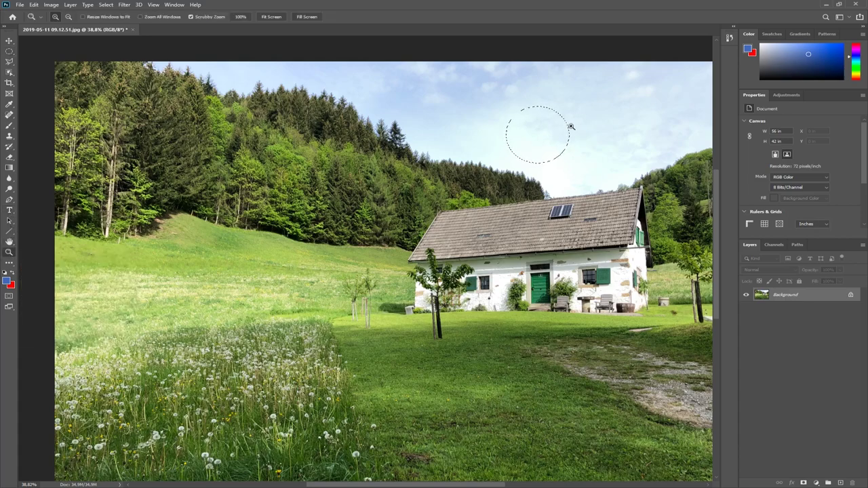
drag(570, 126, 540, 175)
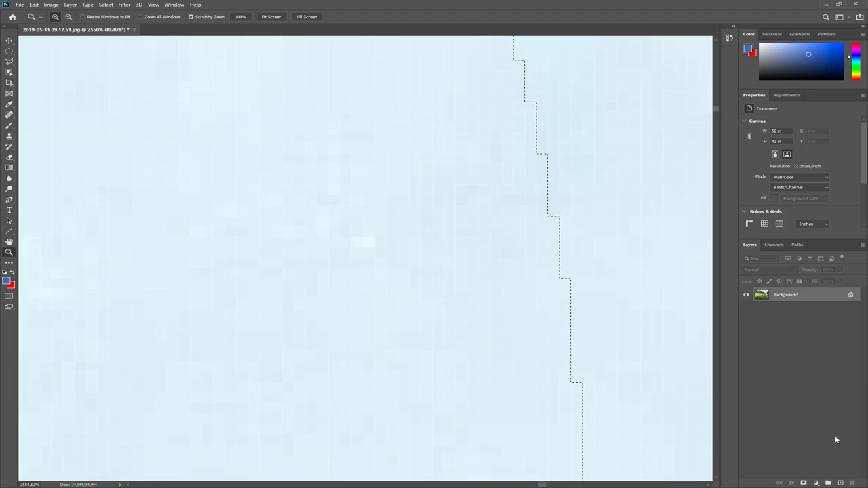
Add a new Layer 1 and fill the circular selection on it with black
click(841, 483)
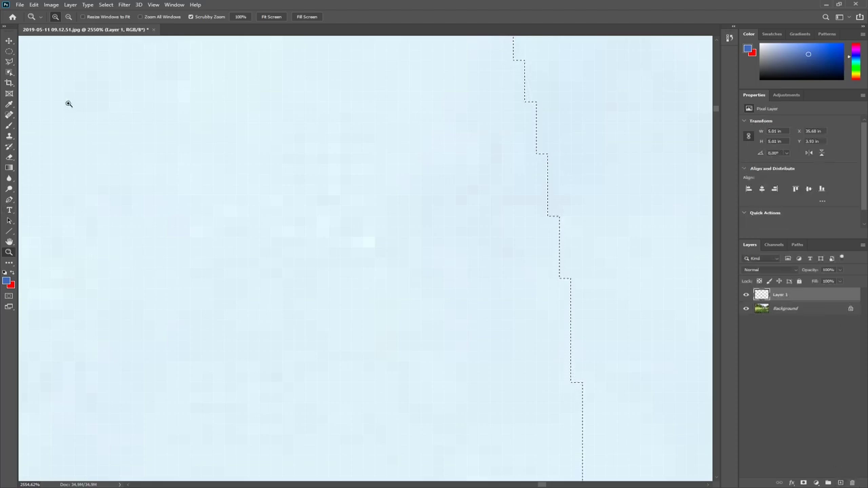
click(9, 51)
right_click(356, 236)
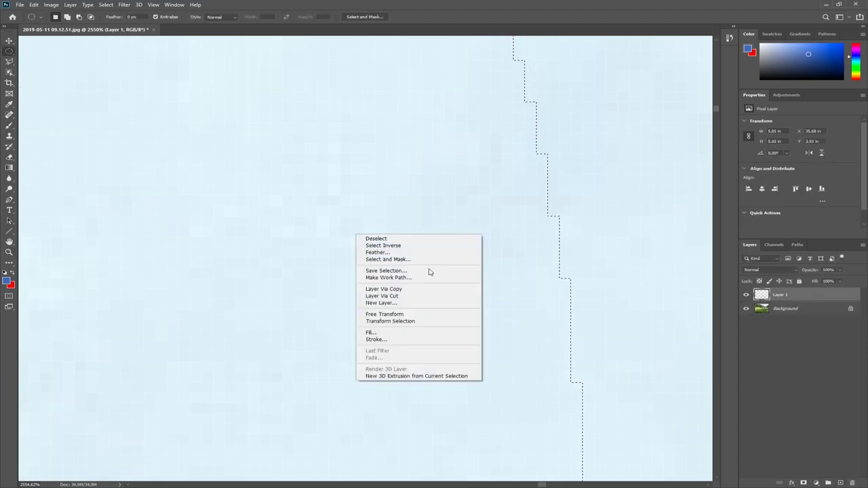
click(371, 333)
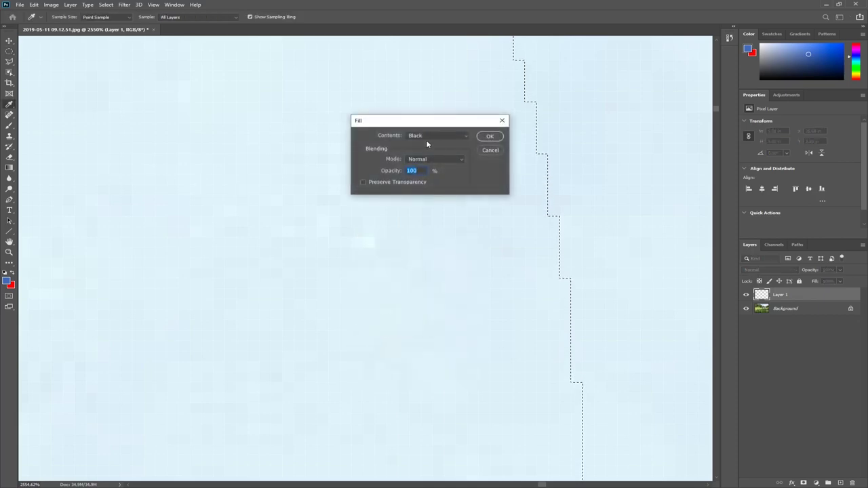
click(491, 137)
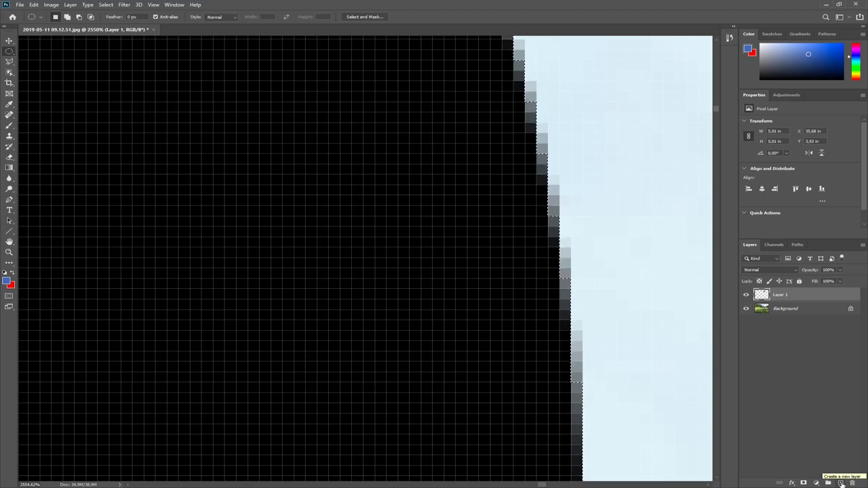
Fill a sky rectangle beside the circle with black, deselect, and start deleting Layer 1
right_click(10, 53)
click(41, 52)
mouse_move(572, 92)
mouse_down()
mouse_move(618, 147)
mouse_move(673, 170)
mouse_up()
right_click(646, 139)
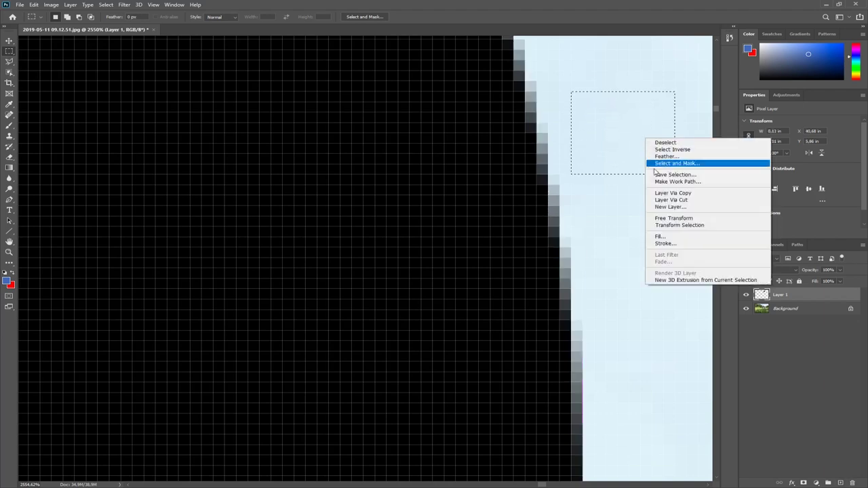
click(661, 236)
click(487, 134)
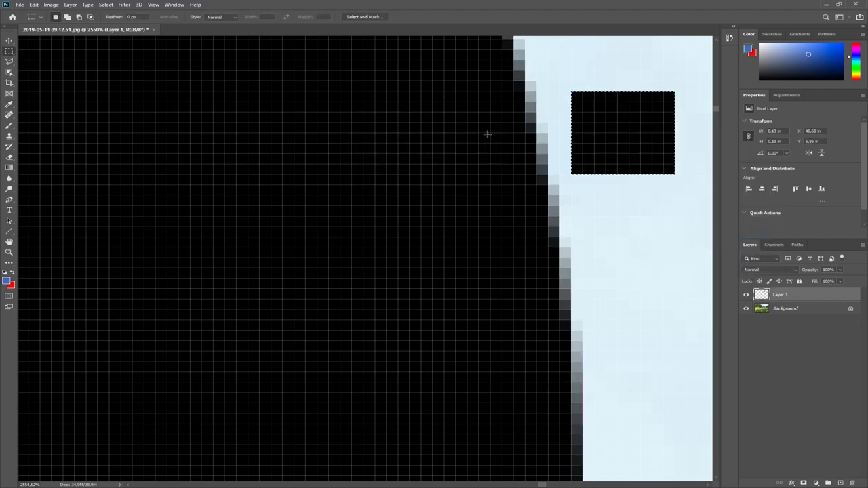
key(ctrl+d)
click(852, 483)
Confirm deleting Layer 1, fit the photo on screen, and return to the marquee tools
click(398, 180)
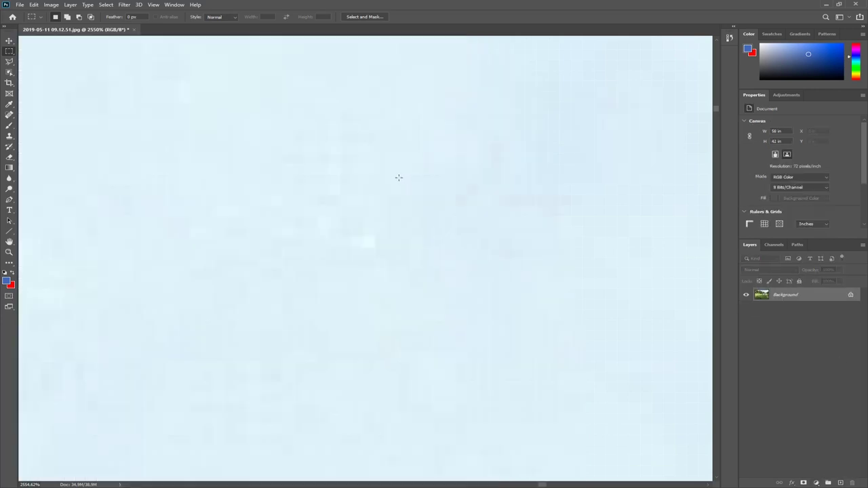
click(9, 252)
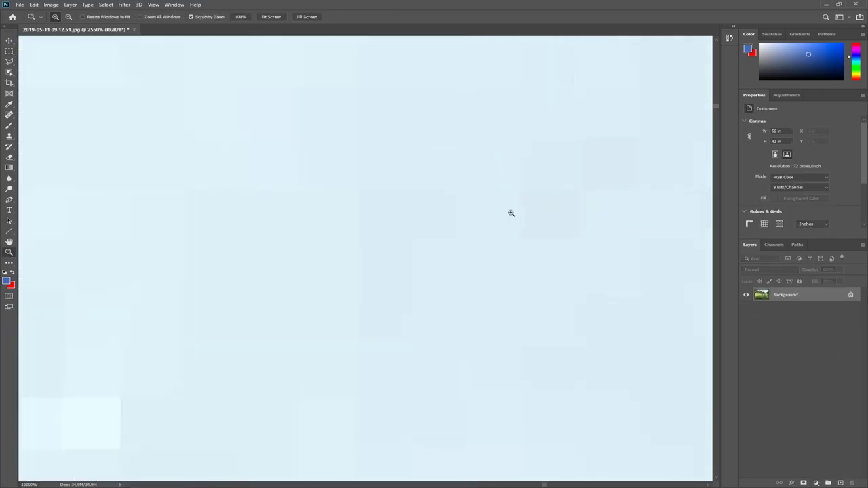
right_click(469, 218)
click(495, 219)
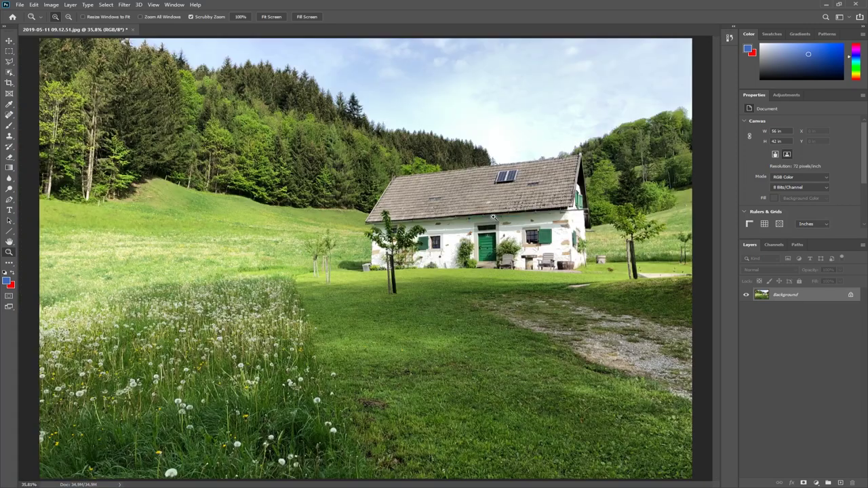
click(10, 53)
right_click(11, 54)
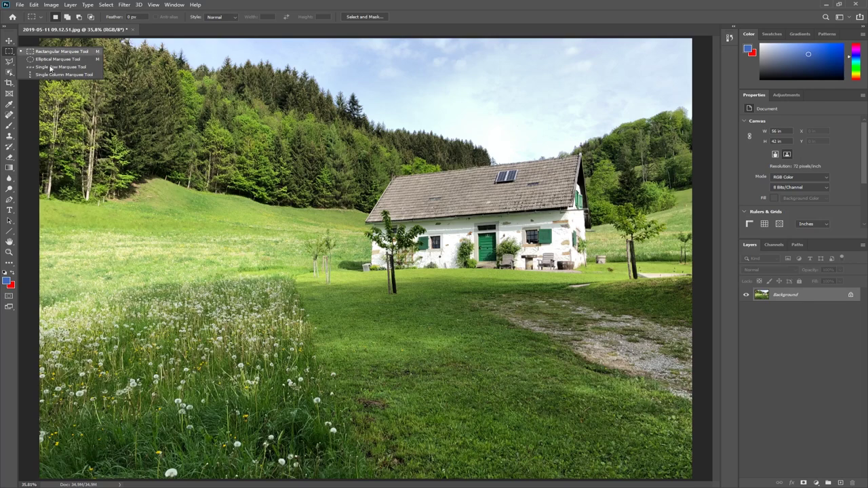
Choose the Lasso Tool and draw rough freehand selections through the sky and hillside trees
click(9, 52)
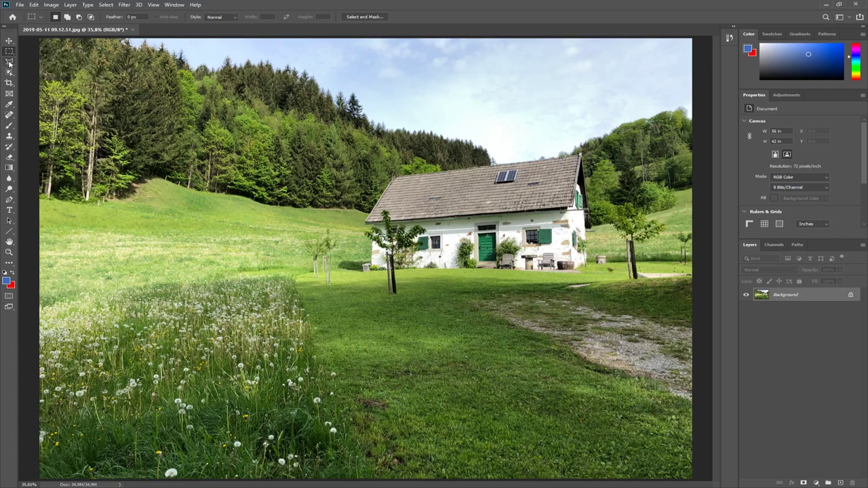
click(9, 62)
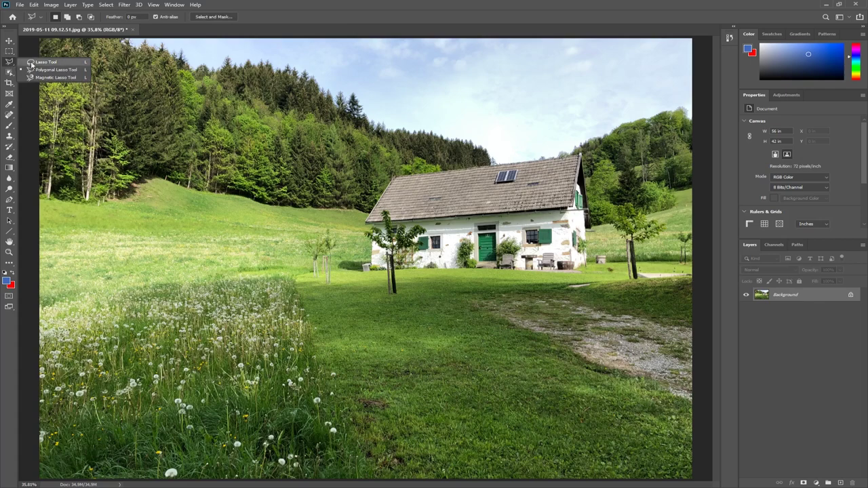
click(42, 63)
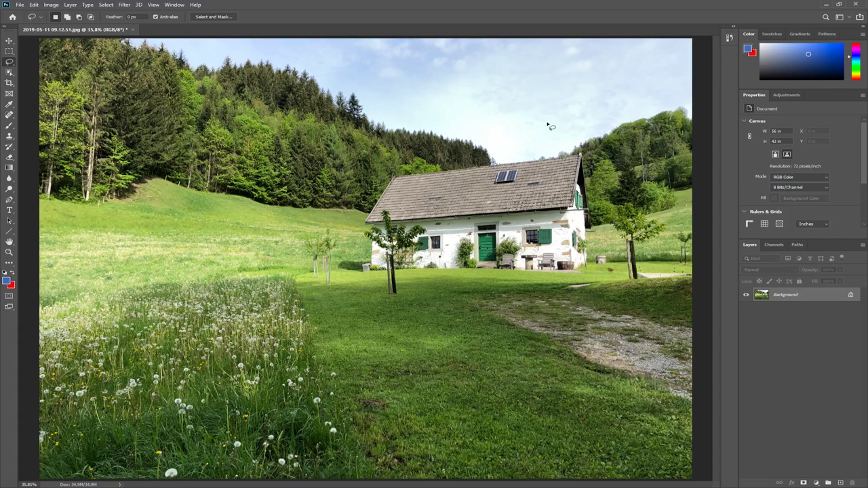
mouse_move(550, 122)
mouse_down()
mouse_move(445, 94)
mouse_move(411, 144)
mouse_move(441, 177)
mouse_move(529, 221)
mouse_move(565, 182)
mouse_move(575, 139)
mouse_move(568, 125)
mouse_up()
mouse_move(313, 70)
mouse_down()
mouse_move(216, 82)
mouse_move(173, 193)
mouse_move(313, 244)
mouse_move(406, 226)
mouse_move(394, 102)
mouse_move(337, 66)
mouse_up()
right_click(10, 63)
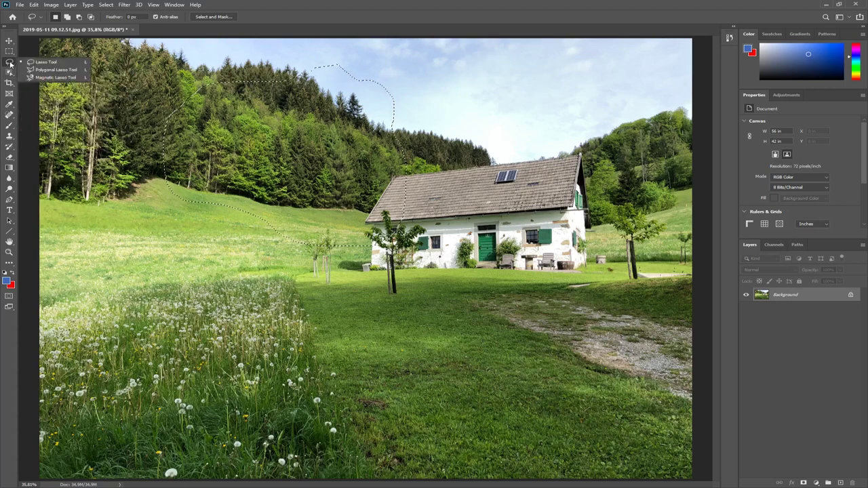
Pick the Polygonal Lasso and place corners from the sky down toward the roof
click(57, 70)
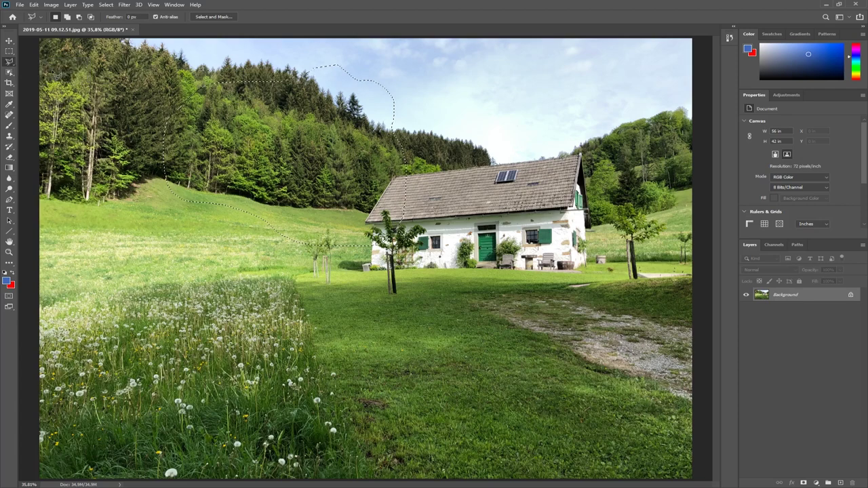
click(606, 72)
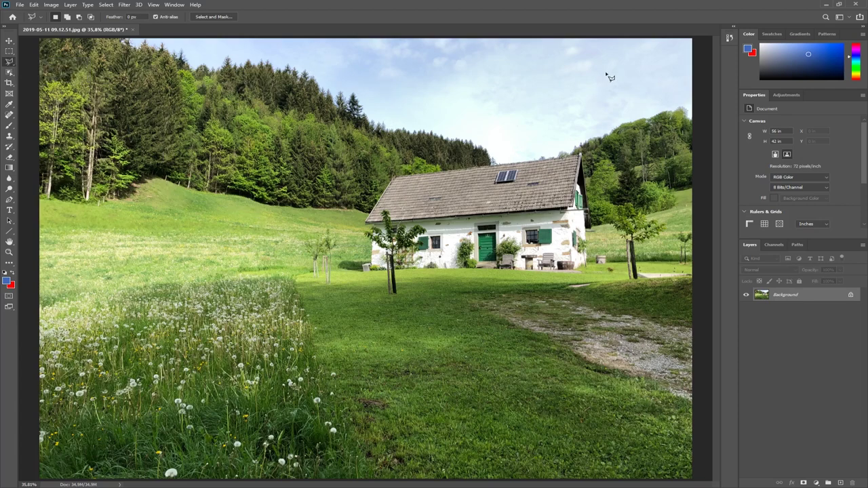
click(390, 86)
click(369, 185)
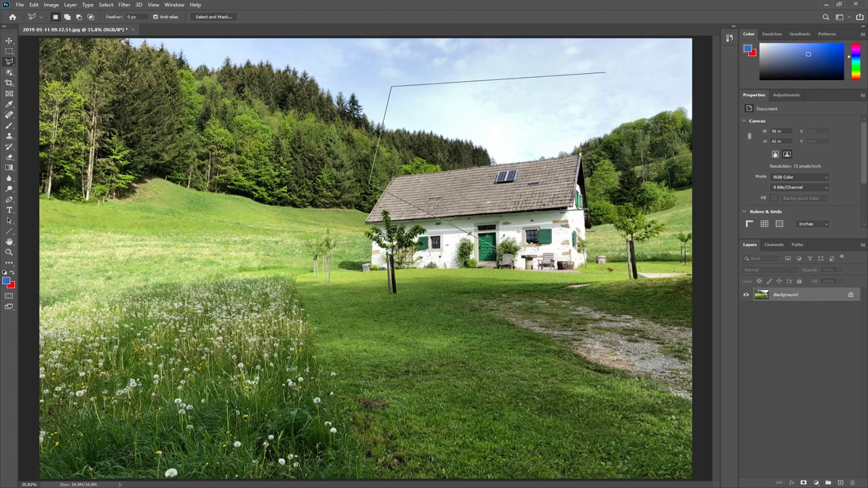
click(494, 242)
click(494, 144)
Finish the polygon along the roof ridge and trees, close it, then deselect
click(551, 155)
click(557, 124)
click(644, 133)
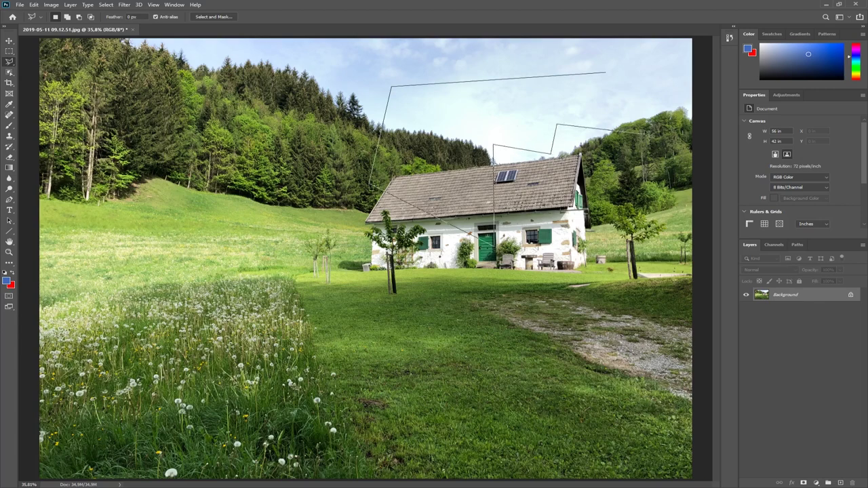
click(598, 93)
double_click(619, 80)
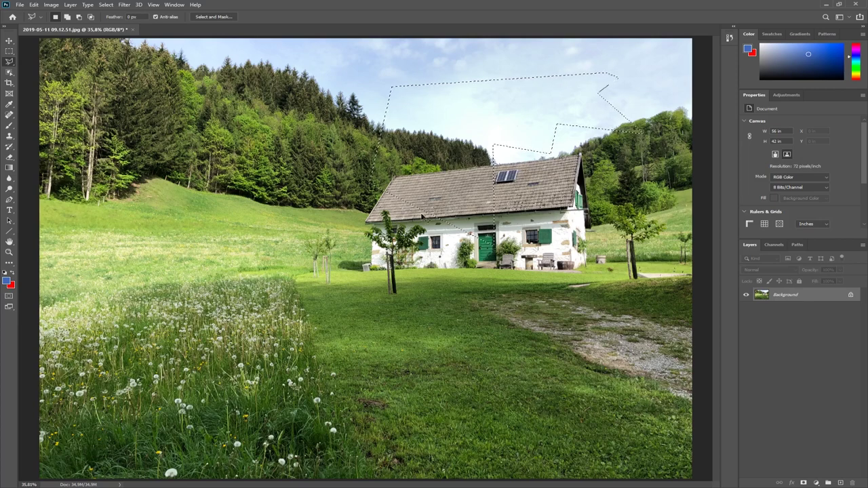
key(ctrl+d)
click(9, 252)
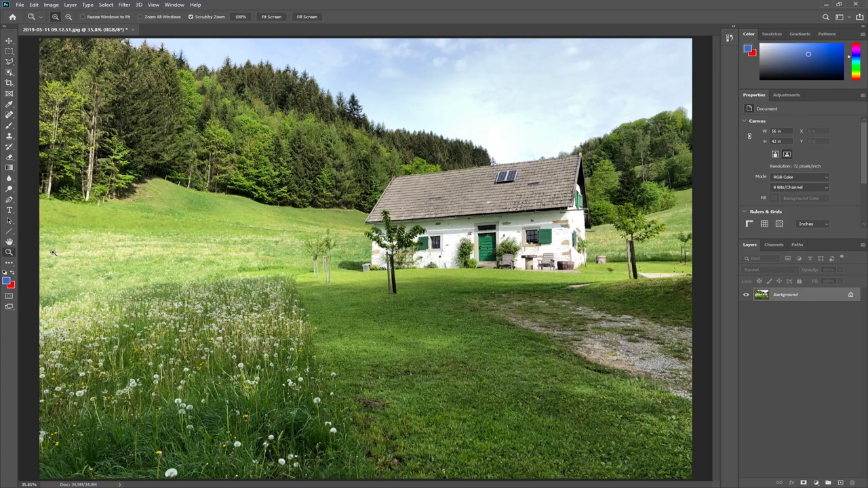
Zoom to 200% on the roof, lasso along its edge, then fit the photo with Ctrl+0
right_click(364, 232)
click(381, 241)
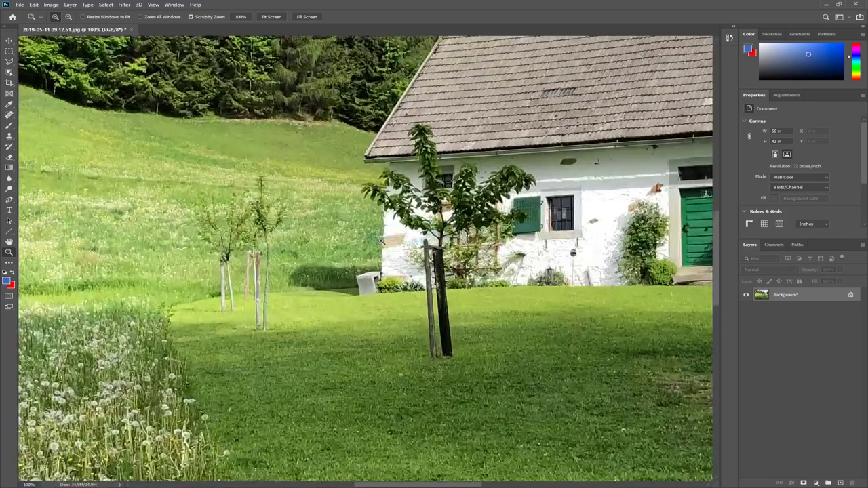
drag(516, 155, 227, 281)
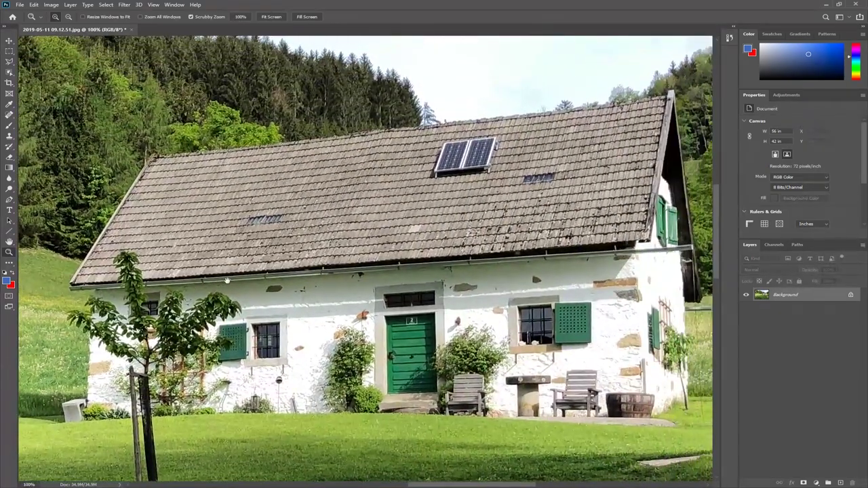
click(151, 164)
drag(180, 196, 308, 191)
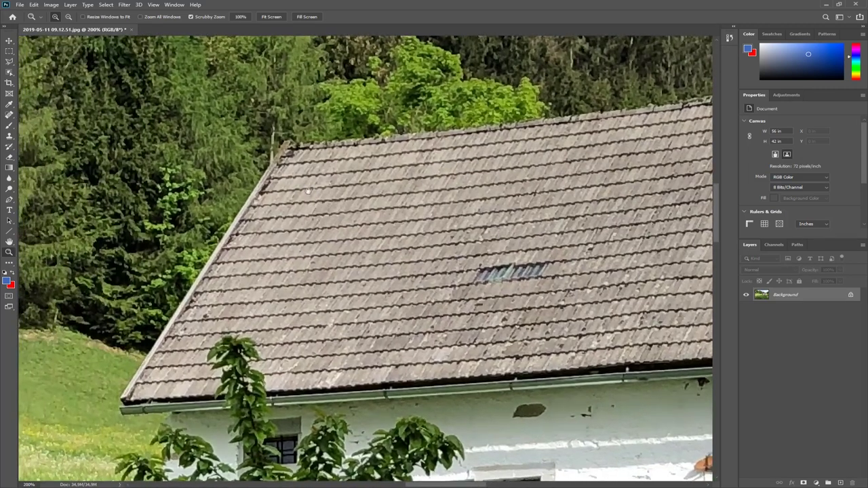
click(9, 61)
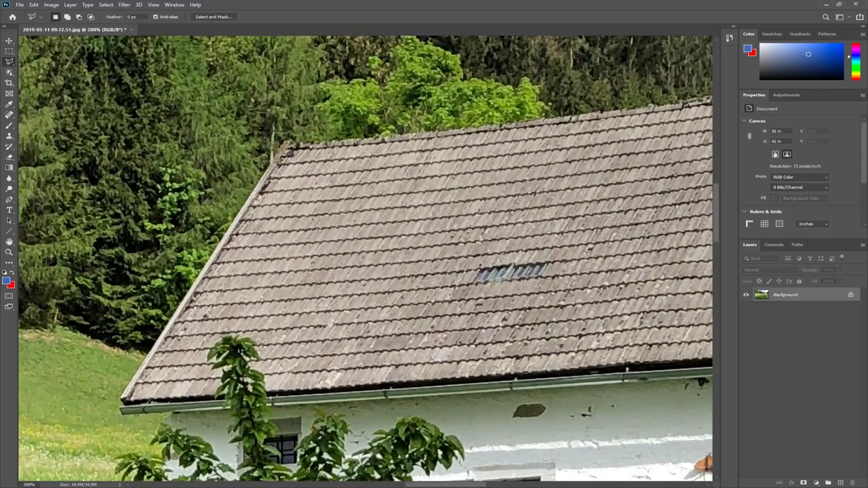
mouse_move(286, 144)
mouse_down()
mouse_move(124, 402)
mouse_move(536, 395)
mouse_move(68, 383)
mouse_move(469, 364)
mouse_move(40, 339)
mouse_move(353, 310)
mouse_move(369, 163)
mouse_move(403, 257)
mouse_move(407, 146)
mouse_move(420, 407)
mouse_move(432, 390)
mouse_move(427, 218)
mouse_move(397, 183)
mouse_move(382, 116)
mouse_move(101, 197)
mouse_move(41, 203)
mouse_move(203, 243)
mouse_move(181, 243)
mouse_up()
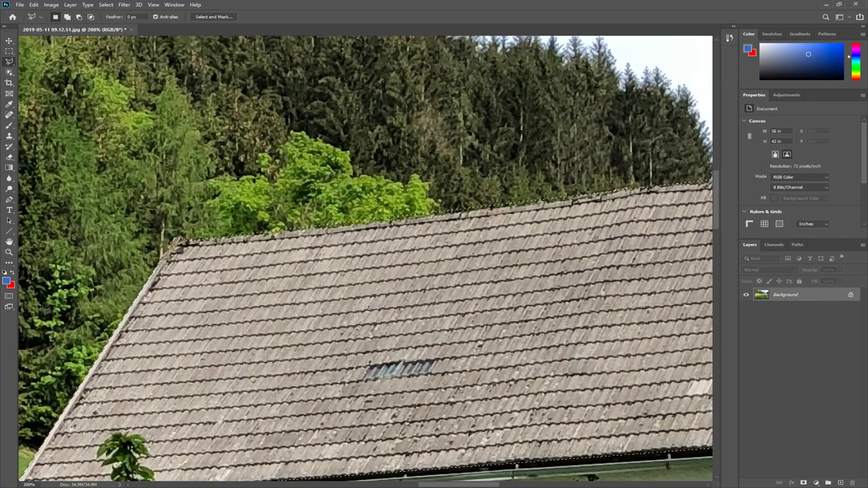
click(9, 251)
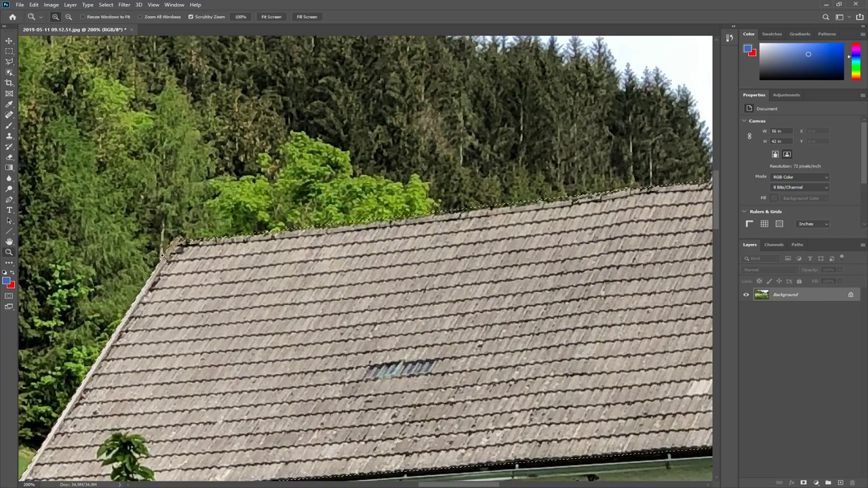
key(ctrl+0)
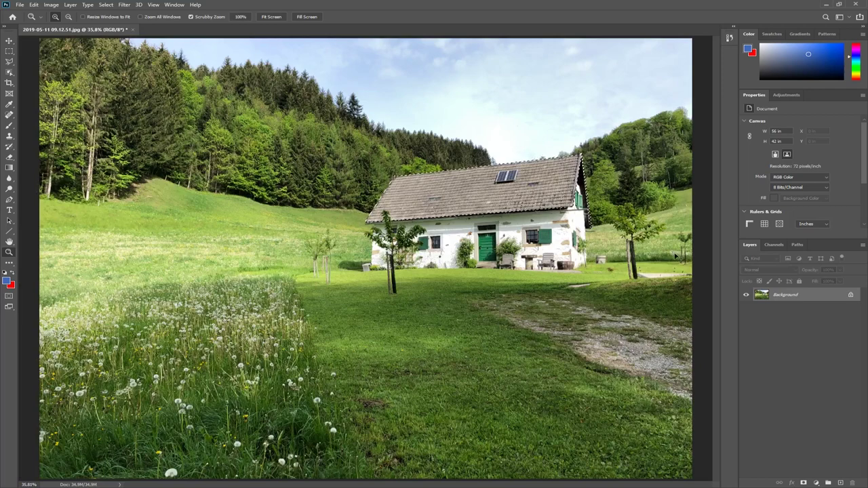
Start a Polygonal Lasso outline zigzagging across sky and treetops, then backspace away misplaced corners
click(9, 62)
click(499, 116)
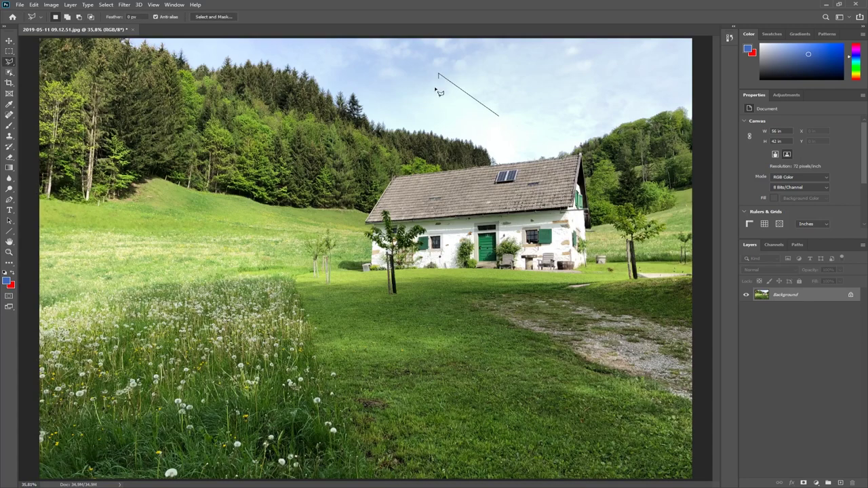
click(438, 74)
click(417, 126)
click(348, 72)
click(318, 121)
click(271, 80)
click(248, 138)
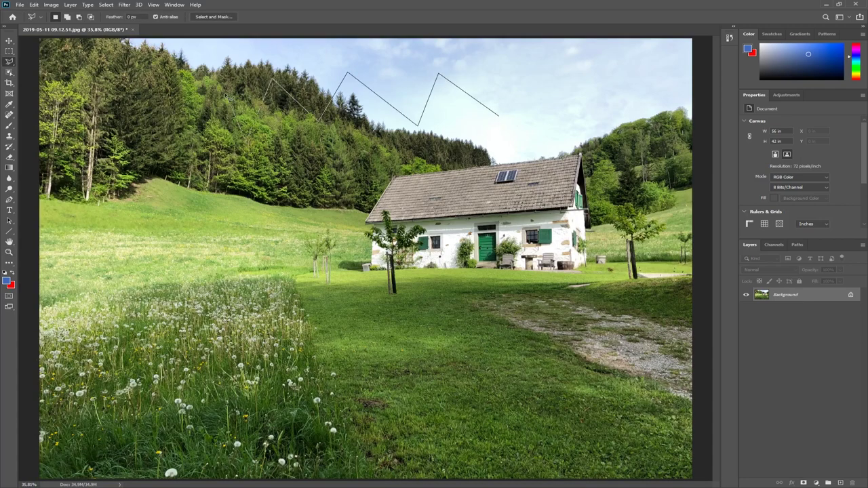
click(226, 95)
click(179, 133)
click(166, 107)
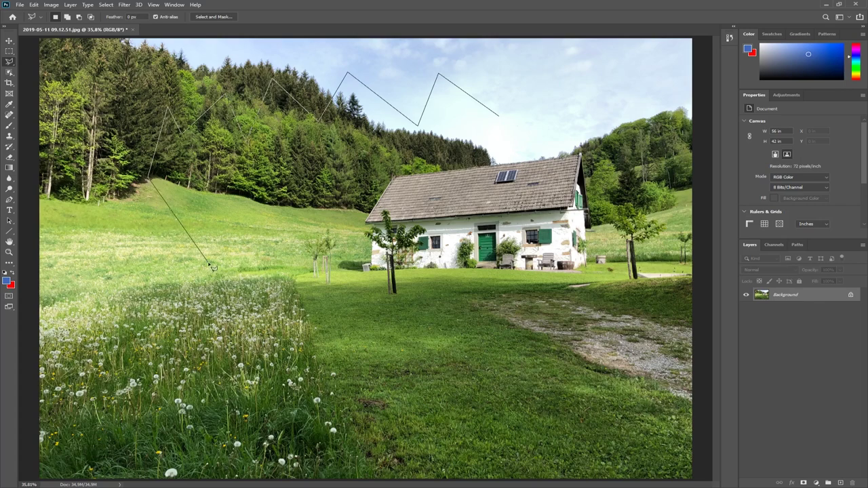
key(BackSpace)
key(BackSpace)
key(BackSpace)
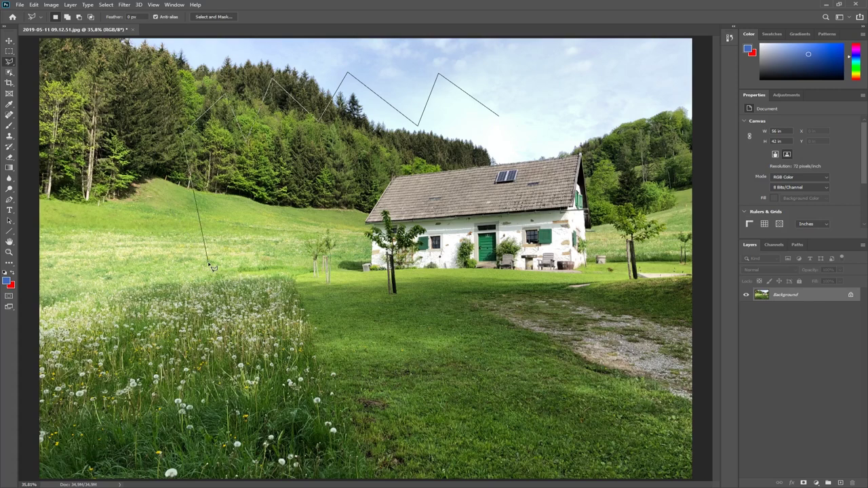
key(BackSpace)
key(BackSpace)
key(BackSpace)
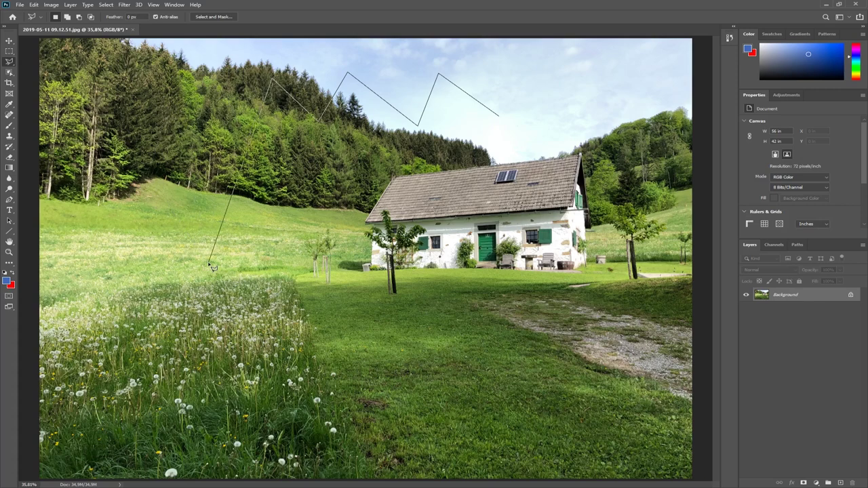
Re-place corners over the forest and down the left hillside onto the meadow
click(319, 120)
click(234, 84)
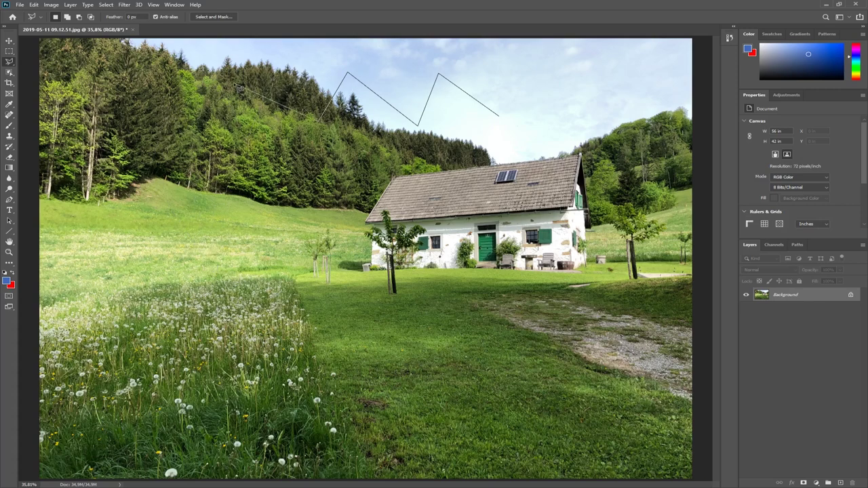
click(234, 153)
click(178, 113)
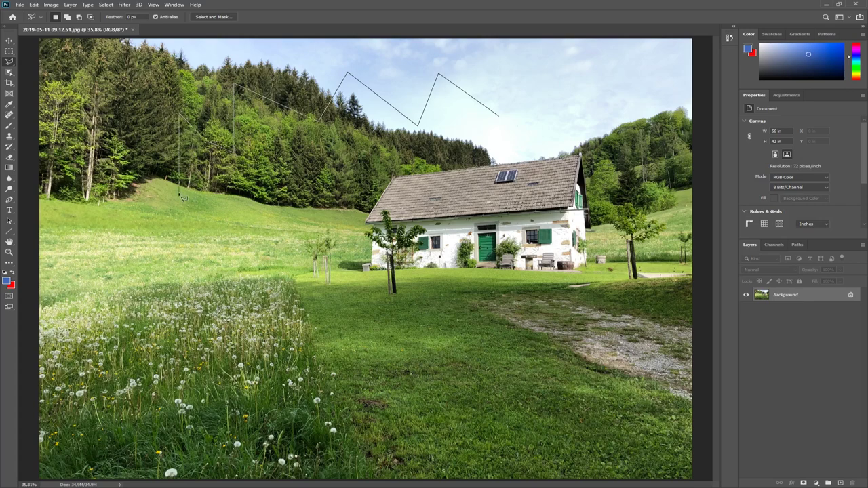
click(178, 188)
click(233, 232)
click(260, 232)
click(259, 251)
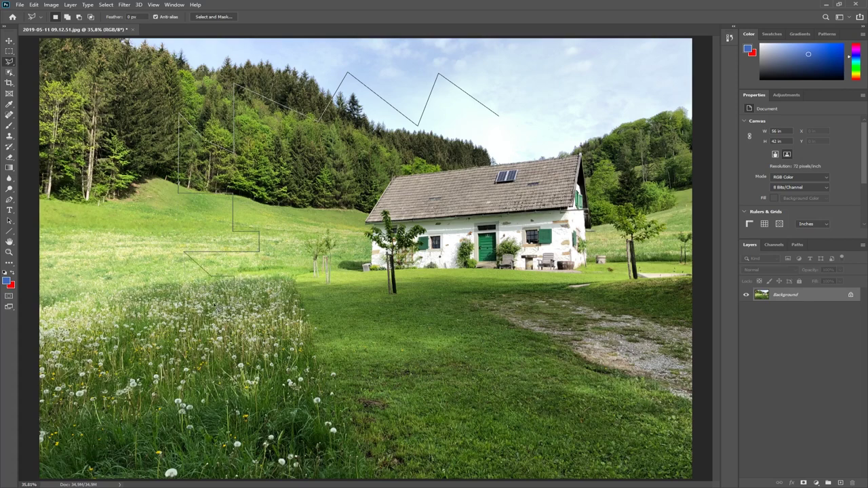
Extend the outline across the meadow, up the roof into the sky, close it, and deselect
click(341, 320)
click(341, 235)
click(393, 235)
click(414, 198)
click(412, 173)
click(503, 165)
click(503, 127)
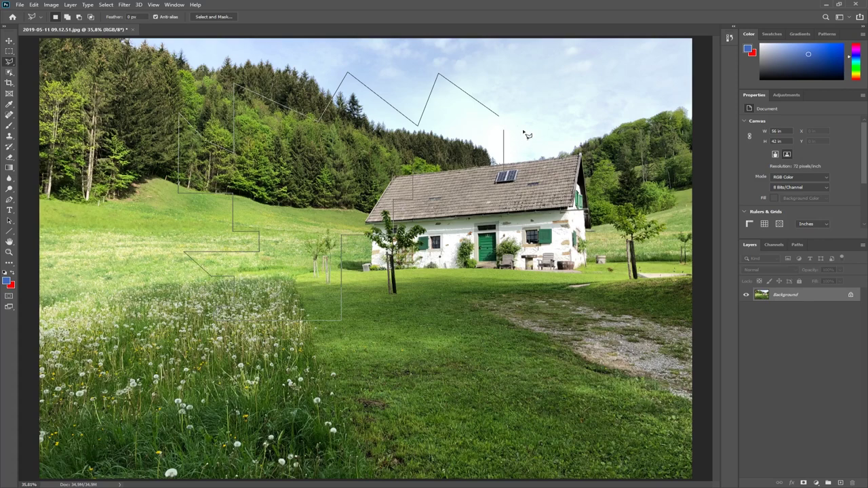
click(541, 98)
double_click(515, 97)
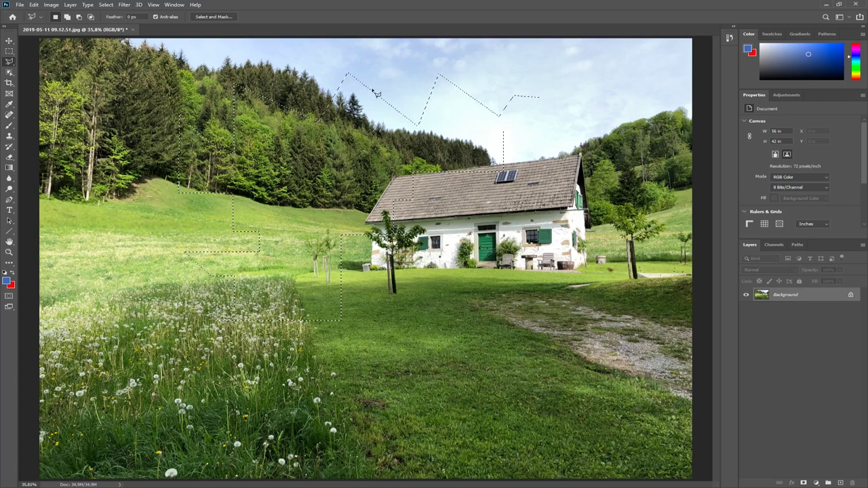
key(ctrl+d)
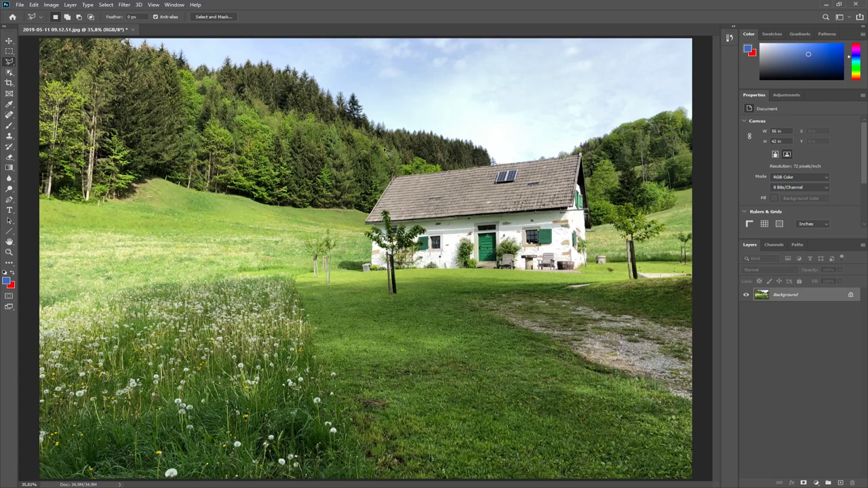
Trace a Magnetic Lasso outline along the treeline around the sky, then deselect it with Ctrl+D
click(9, 62)
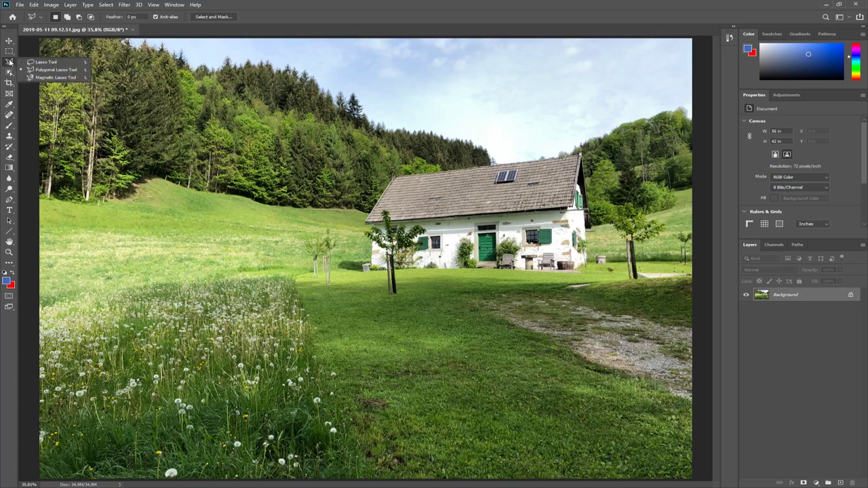
click(47, 77)
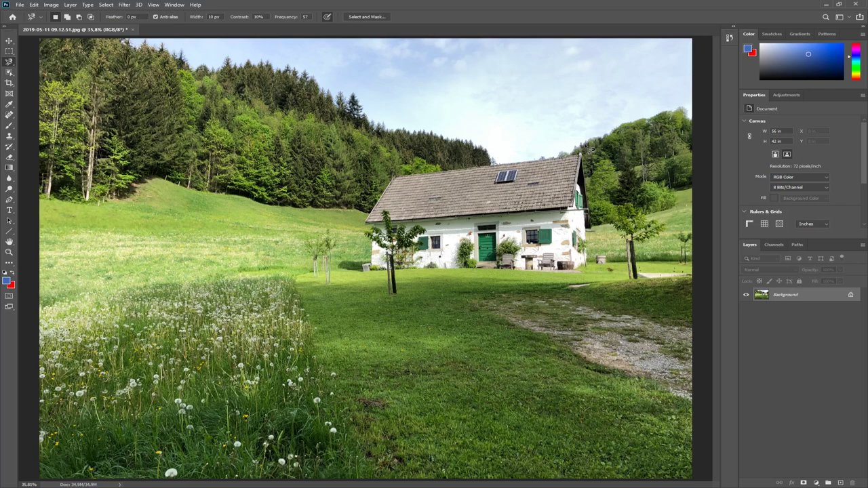
click(624, 124)
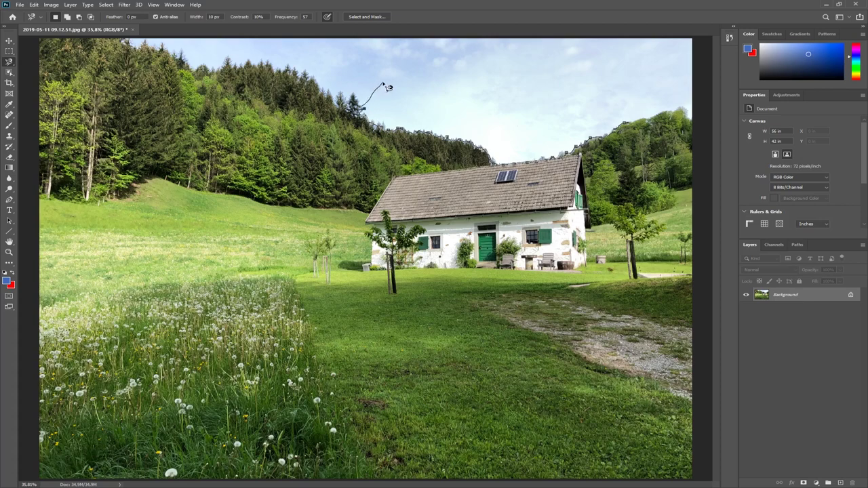
click(634, 127)
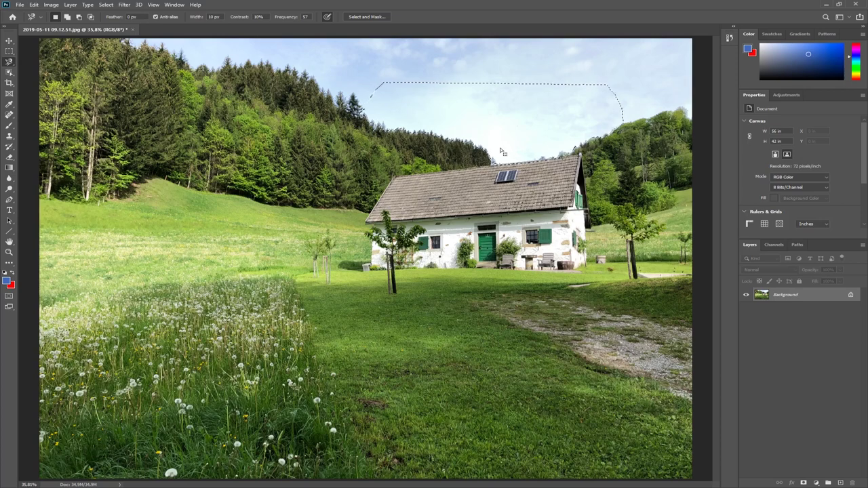
key(ctrl+d)
Choose the Polygonal Lasso and zoom in on the sky above the roof
right_click(10, 62)
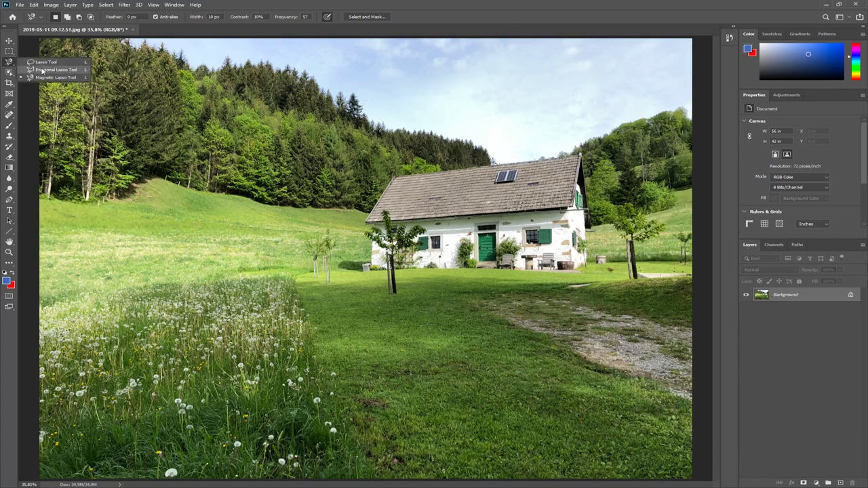
click(42, 70)
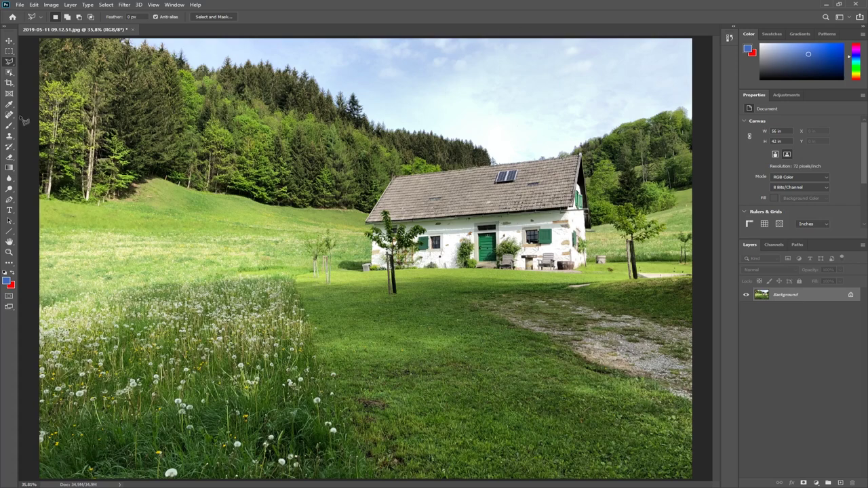
click(9, 252)
drag(502, 102, 535, 136)
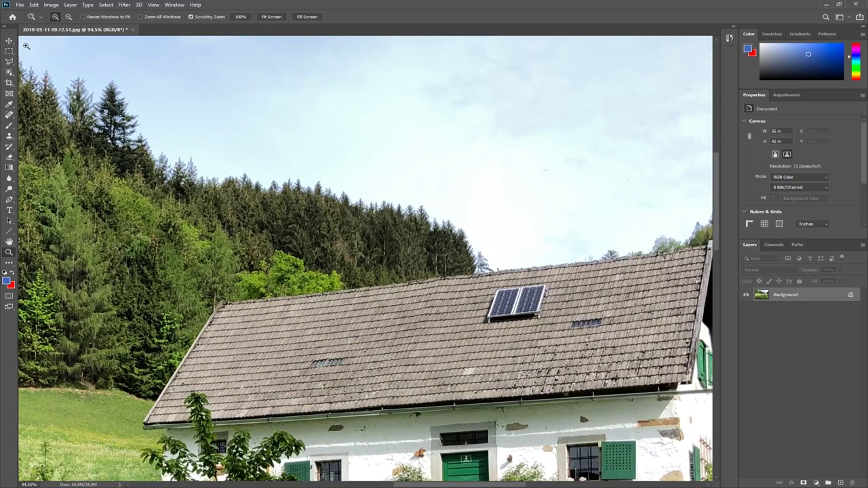
Place four corners in the sky and double-click to close the straight-edged selection
click(9, 61)
click(550, 87)
click(368, 135)
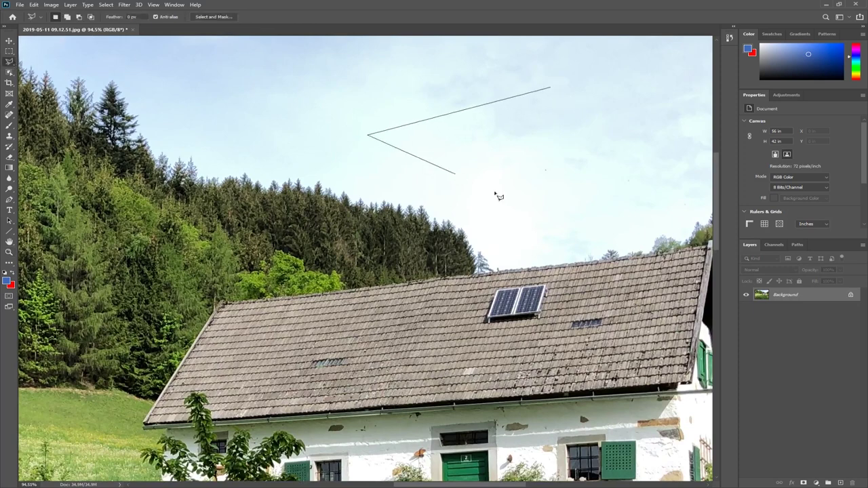
click(542, 210)
double_click(605, 163)
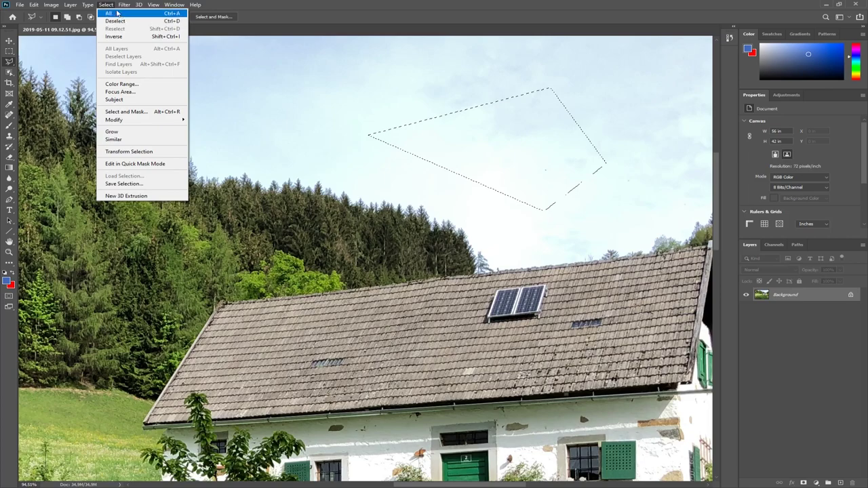
click(275, 7)
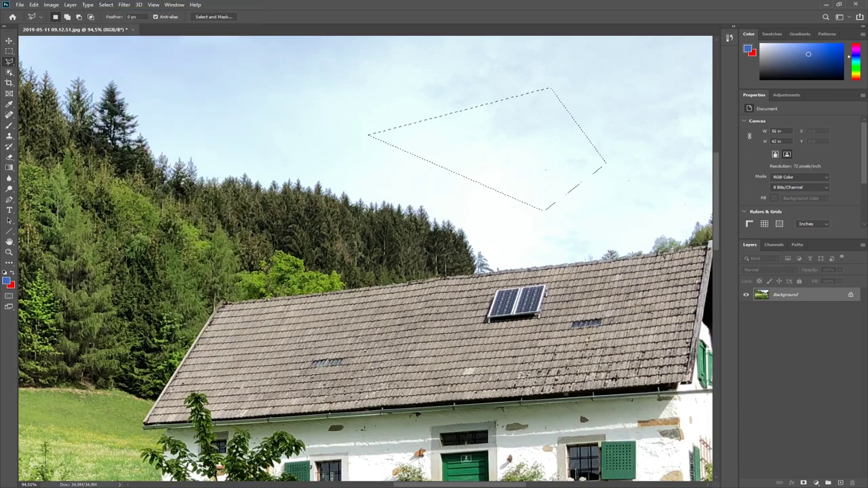
click(9, 252)
right_click(240, 240)
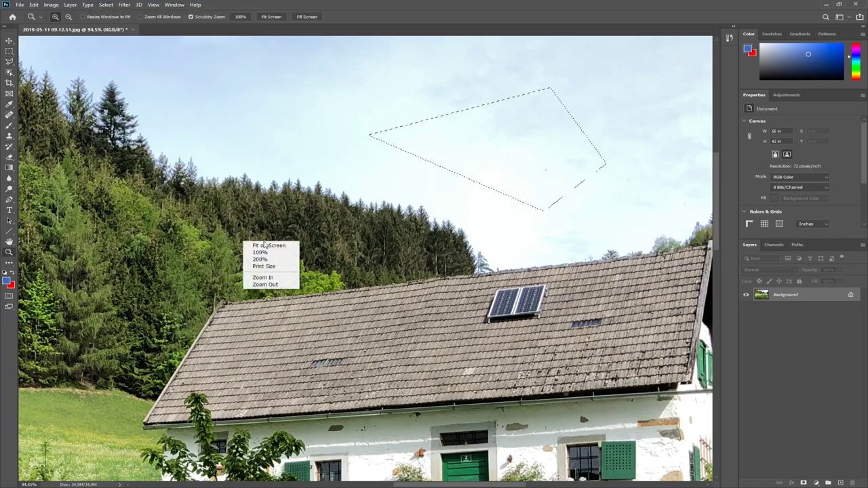
click(268, 248)
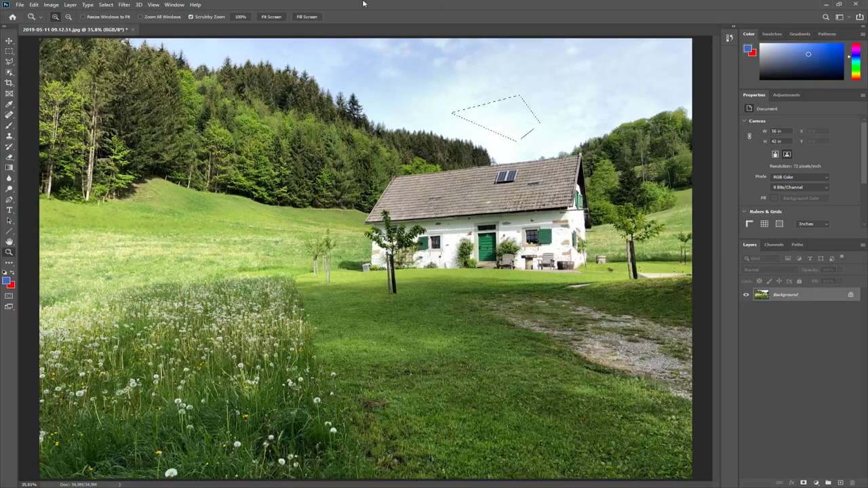
click(107, 4)
click(115, 36)
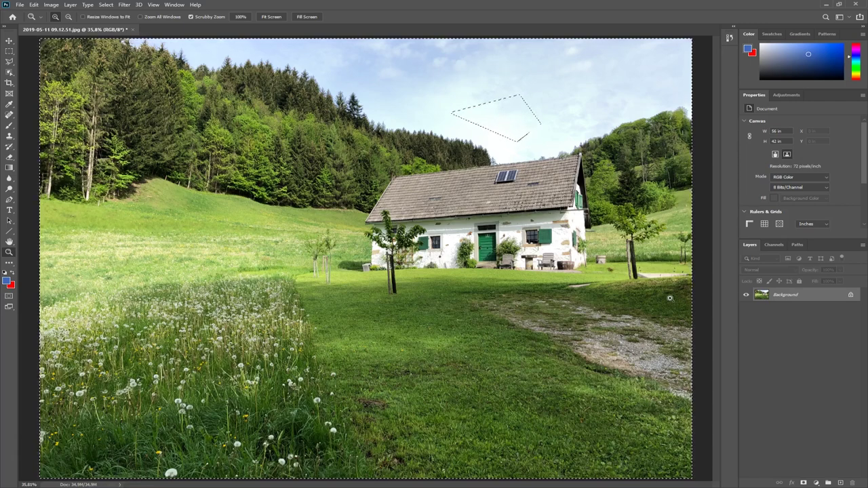
click(106, 5)
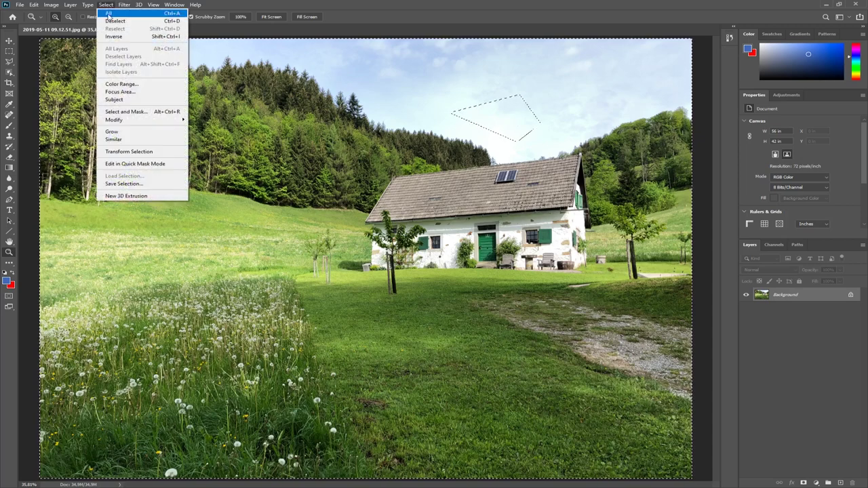
click(107, 37)
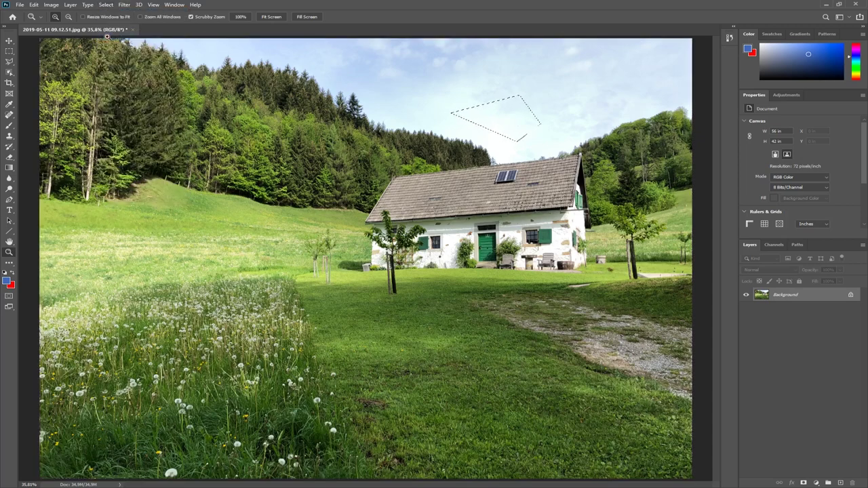
click(510, 128)
click(510, 128)
click(510, 127)
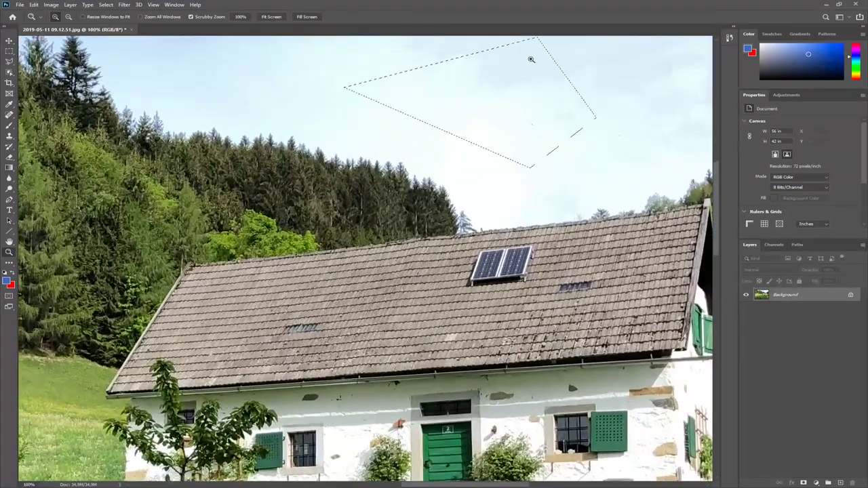
drag(517, 91, 479, 161)
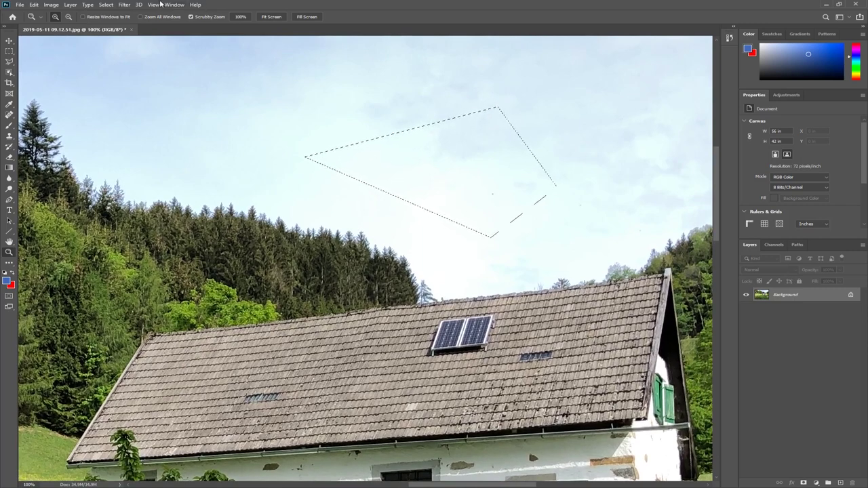
Expand the four-sided sky selection by 10 pixels using Select > Modify > Expand
click(107, 4)
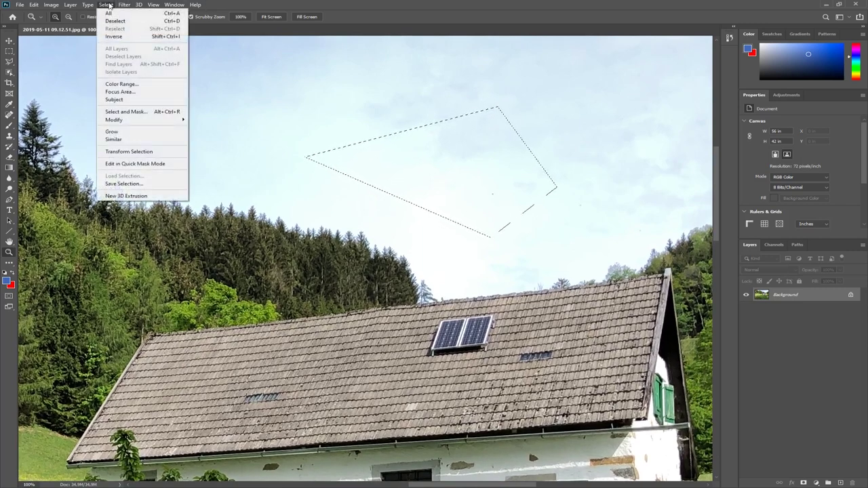
mouse_move(123, 121)
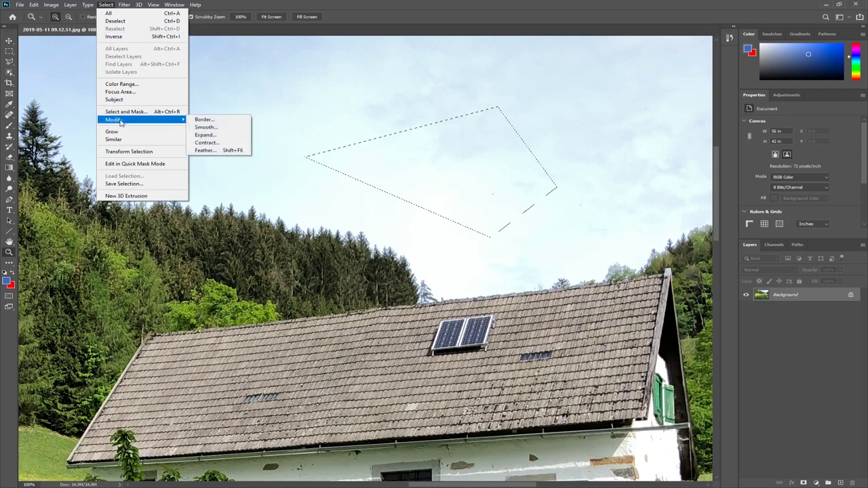
click(212, 136)
drag(447, 141, 180, 61)
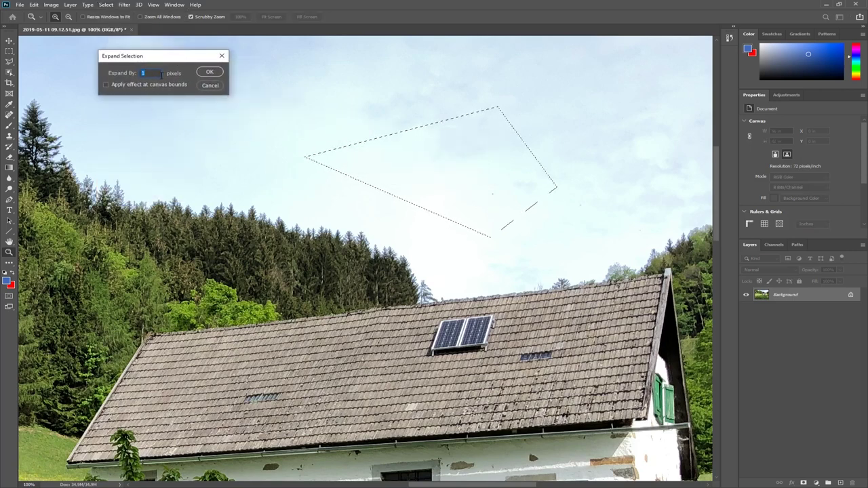
text(0)
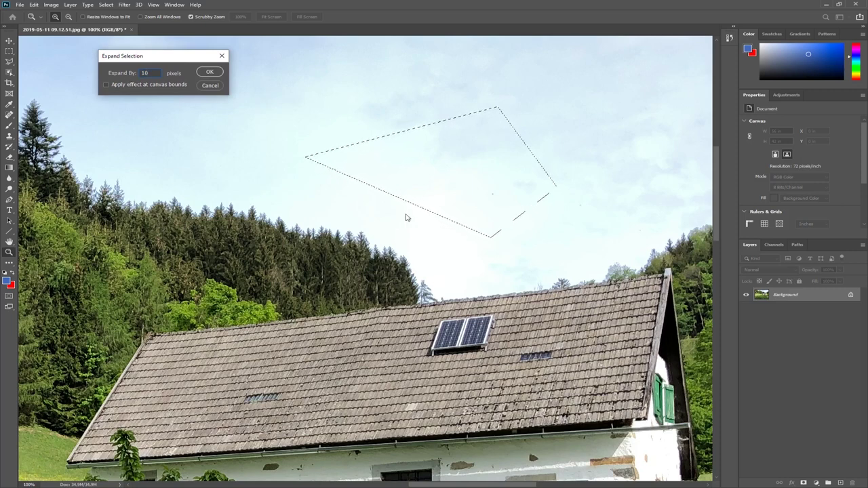
click(209, 73)
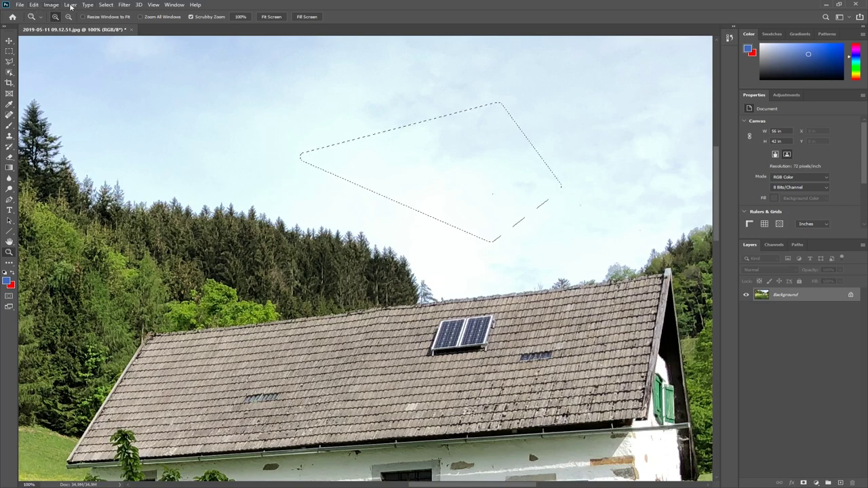
Contract the sky selection by 10 pixels
click(106, 5)
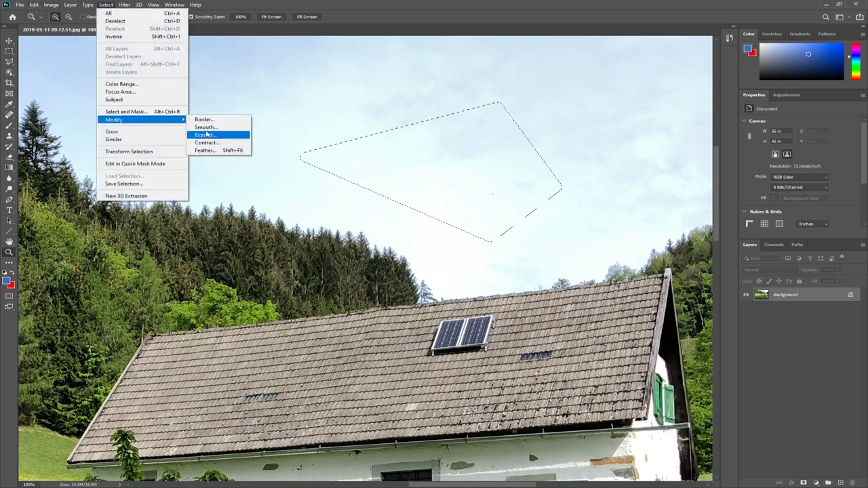
click(206, 143)
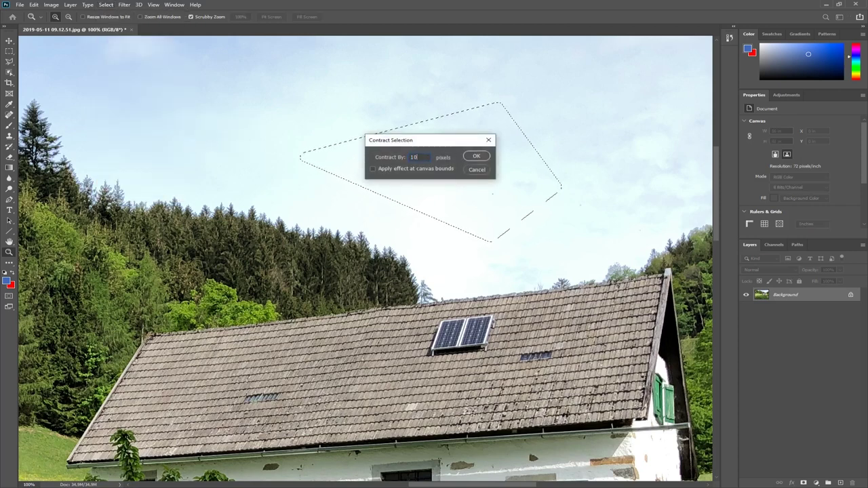
click(474, 157)
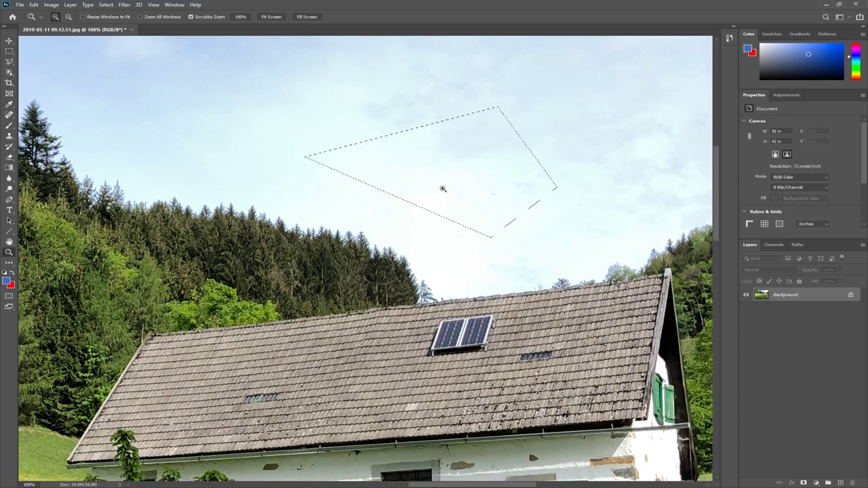
Convert the sky selection into a 10-pixel-wide border selection
click(107, 6)
mouse_move(116, 120)
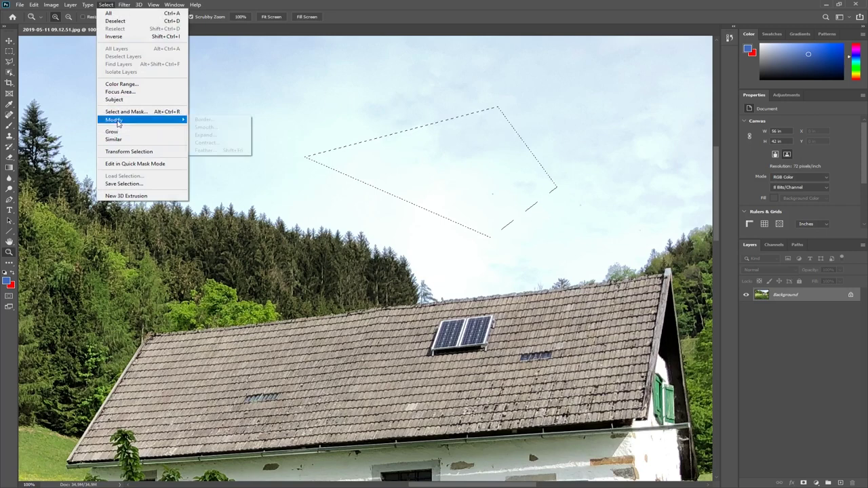
click(212, 122)
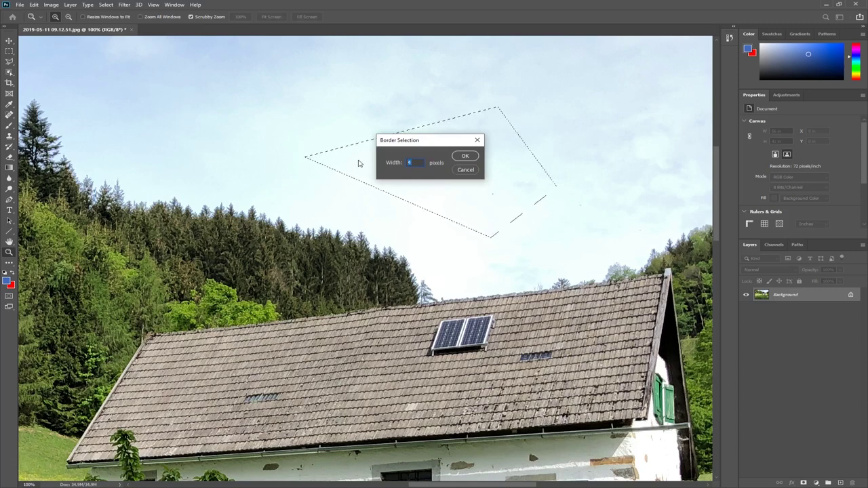
click(466, 157)
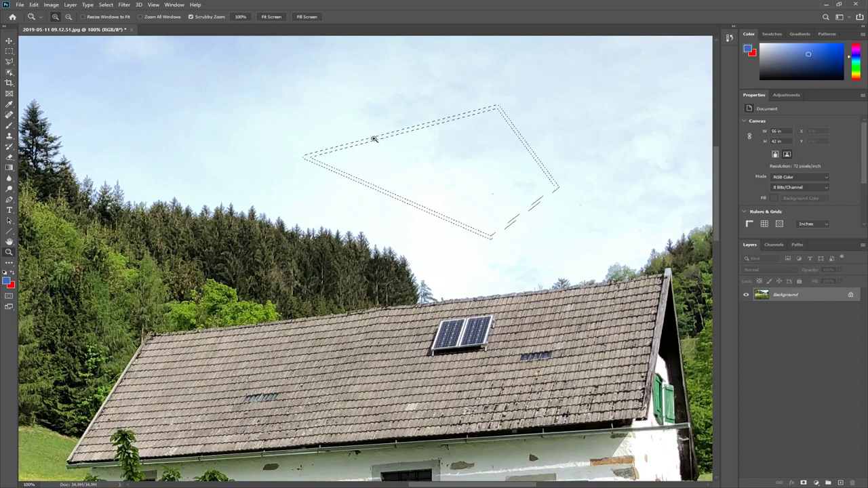
Close the Modify menu unused, deselect the sky border with Ctrl+D, and pick the Rectangular Marquee
click(106, 4)
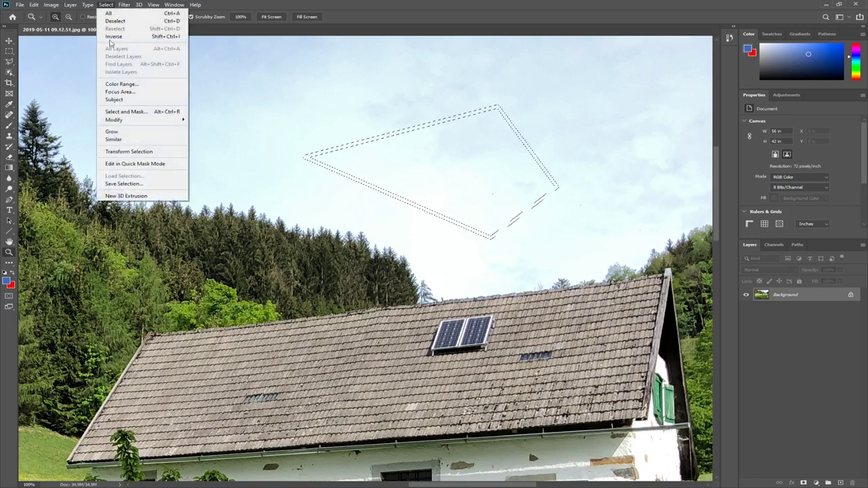
mouse_move(121, 121)
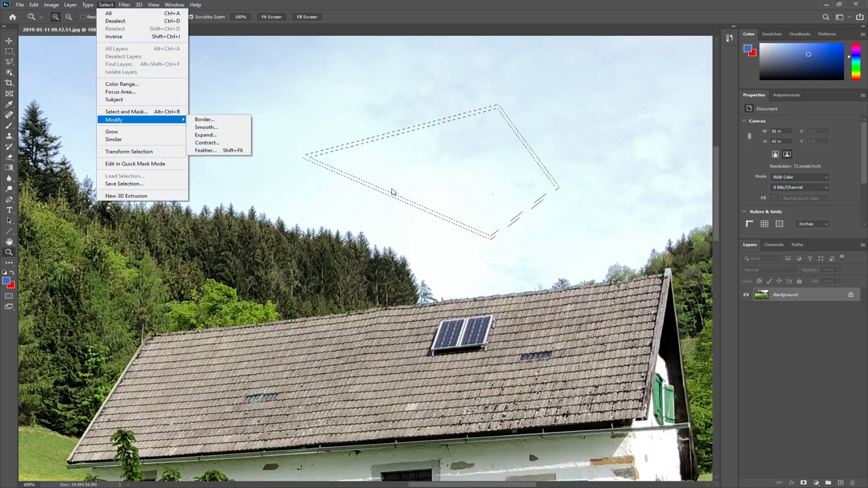
click(264, 4)
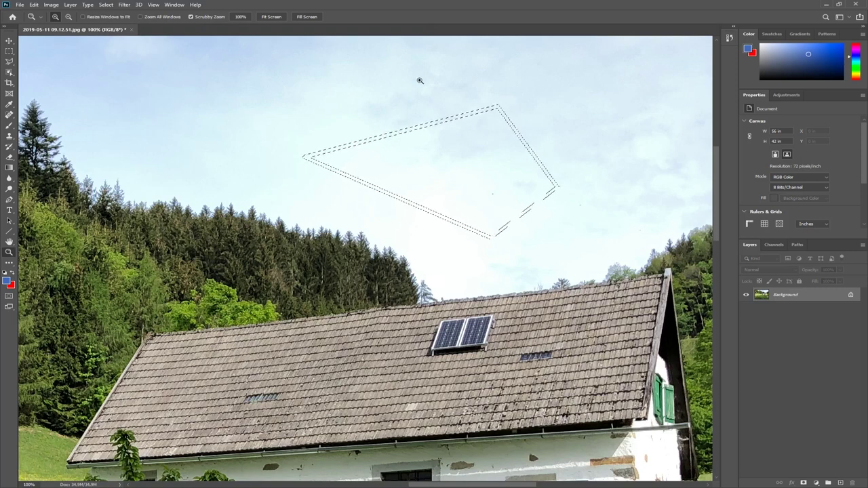
key(ctrl+d)
click(8, 52)
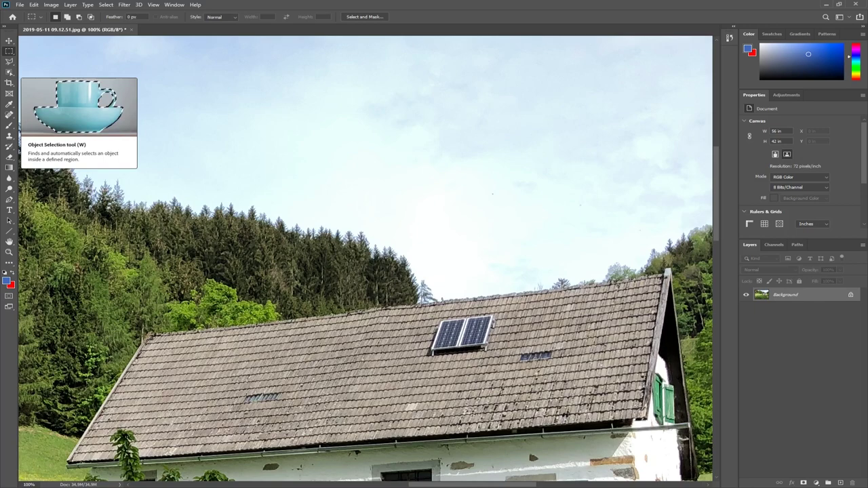
Fit the photo on screen, then zoom into the house front's green shutter
click(9, 252)
right_click(453, 193)
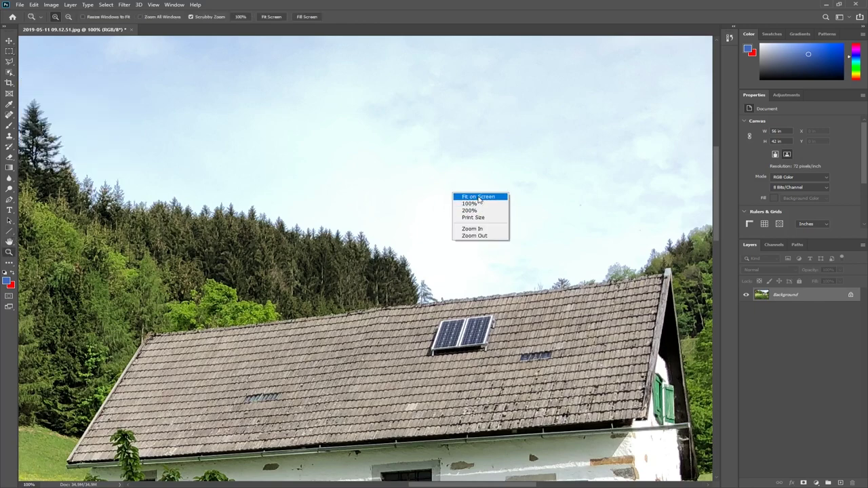
click(478, 197)
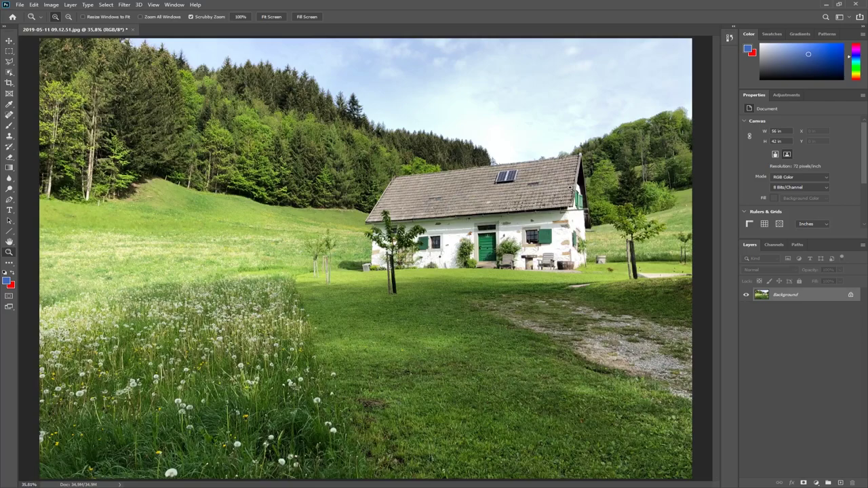
drag(533, 217, 441, 135)
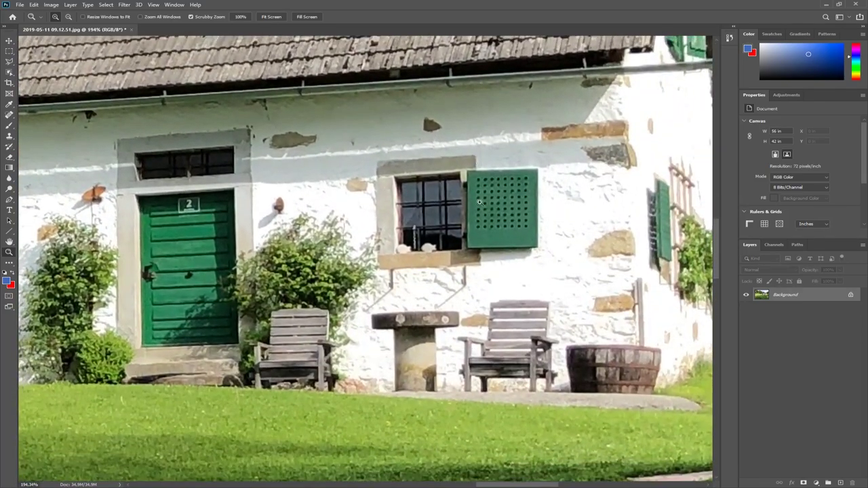
drag(485, 202, 484, 203)
scroll(453, 224, left, 1)
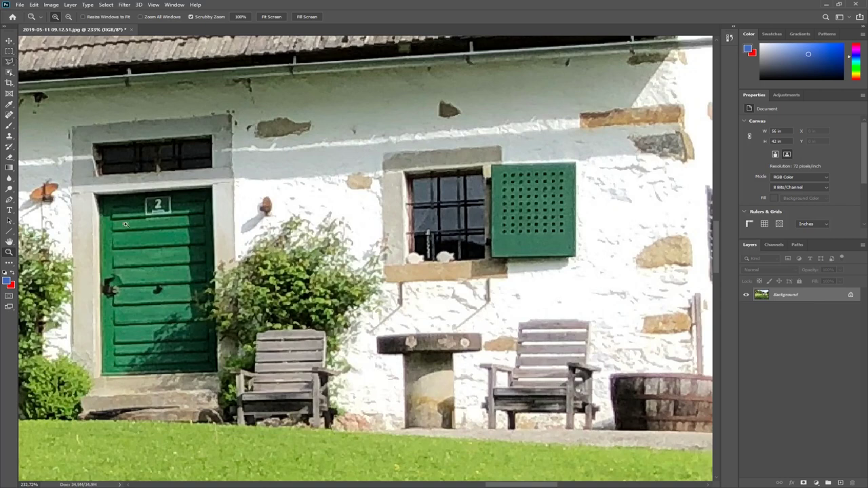
click(9, 74)
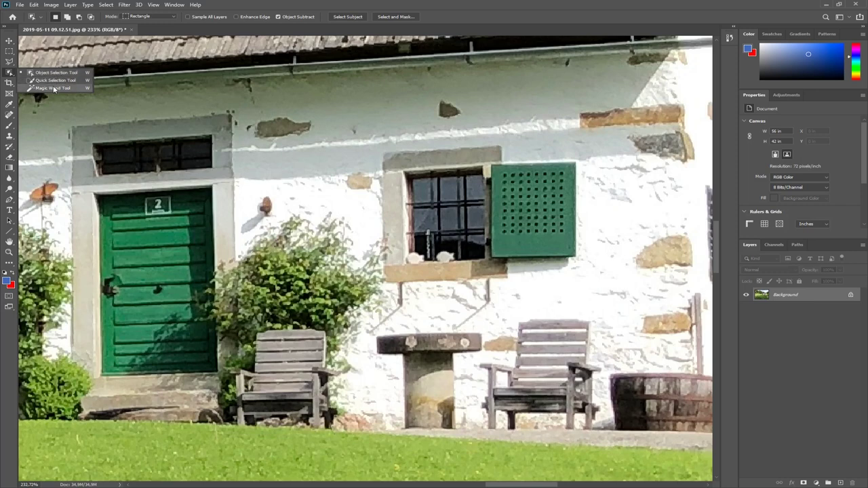
With the Magic Wand at tolerance 32, select the green shutter, briefly trying the right-wall stone patch
click(53, 88)
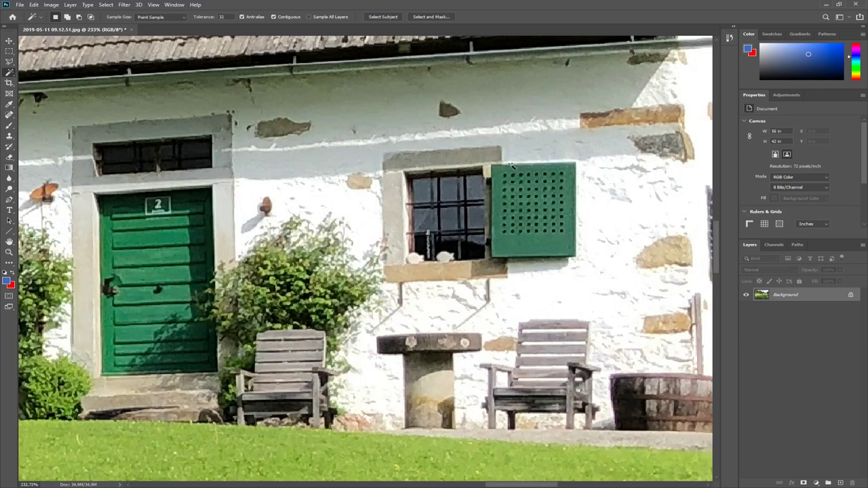
click(536, 247)
click(669, 256)
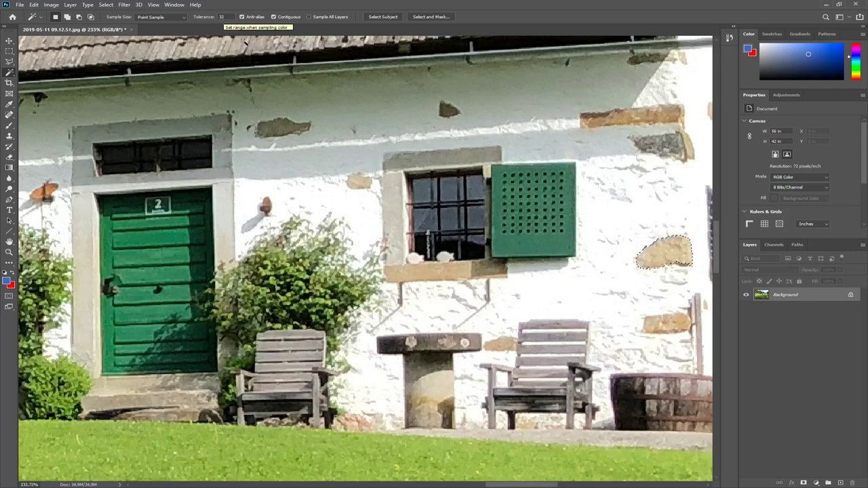
click(515, 244)
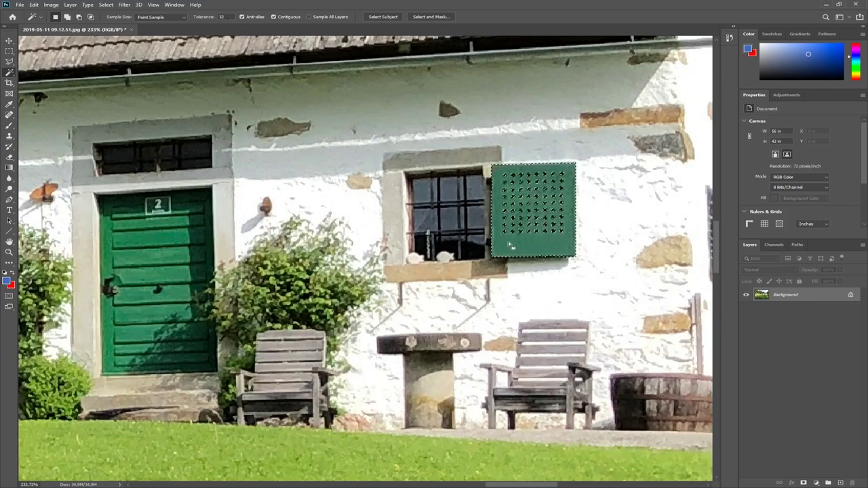
click(223, 16)
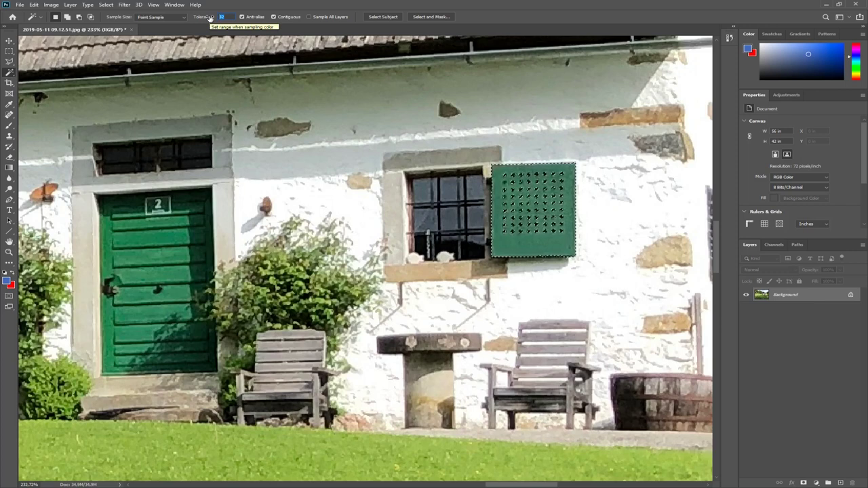
text(5)
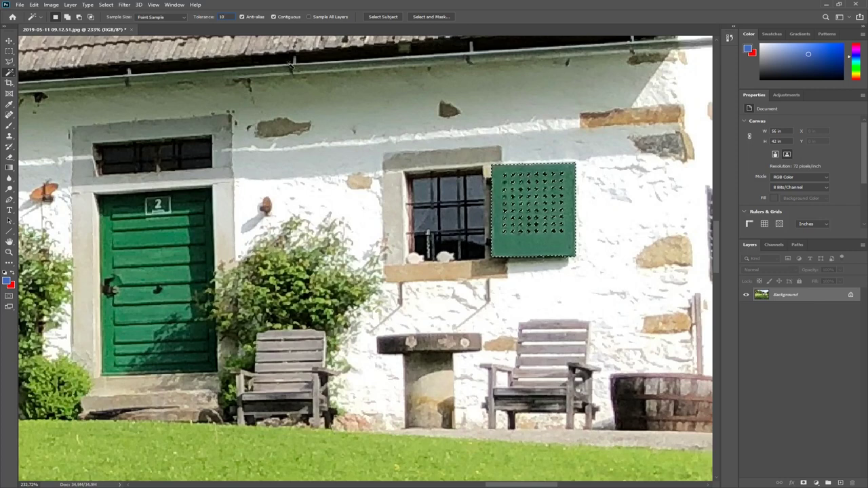
key(ctrl+d)
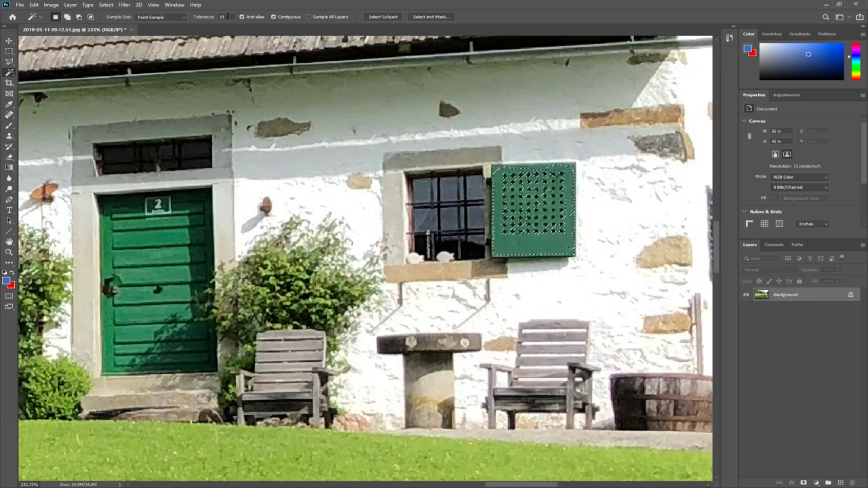
click(662, 255)
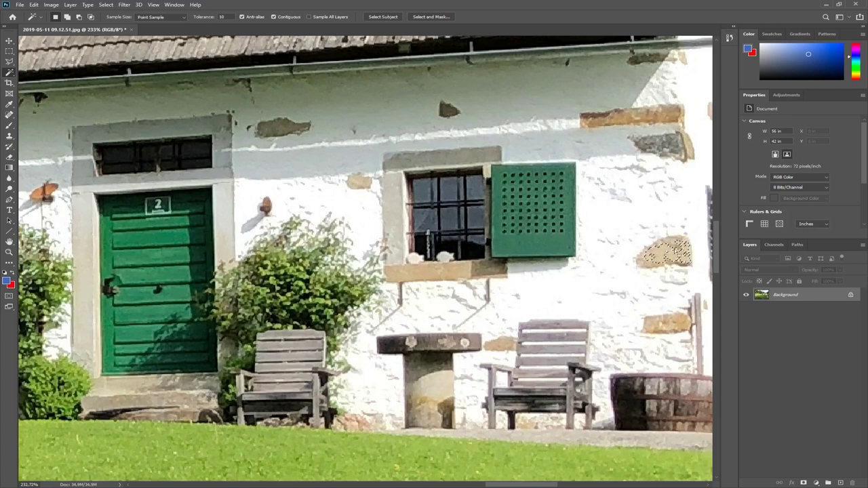
click(221, 17)
text(100)
key(Return)
click(531, 250)
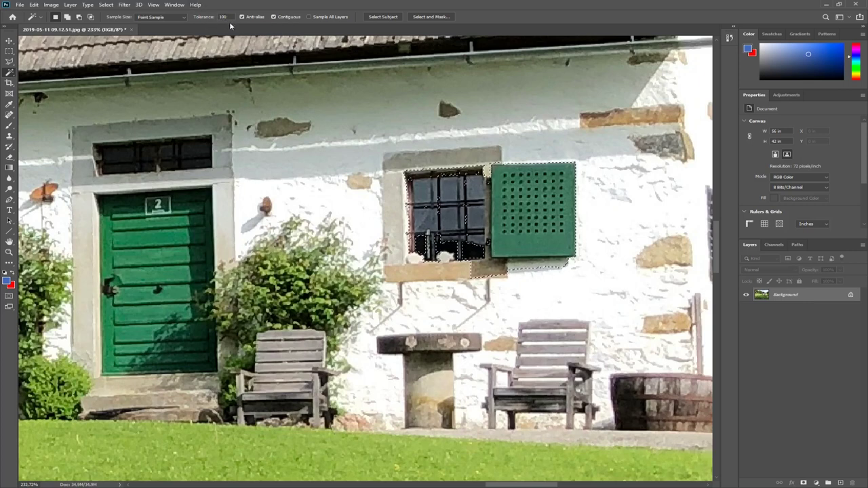
key(Return)
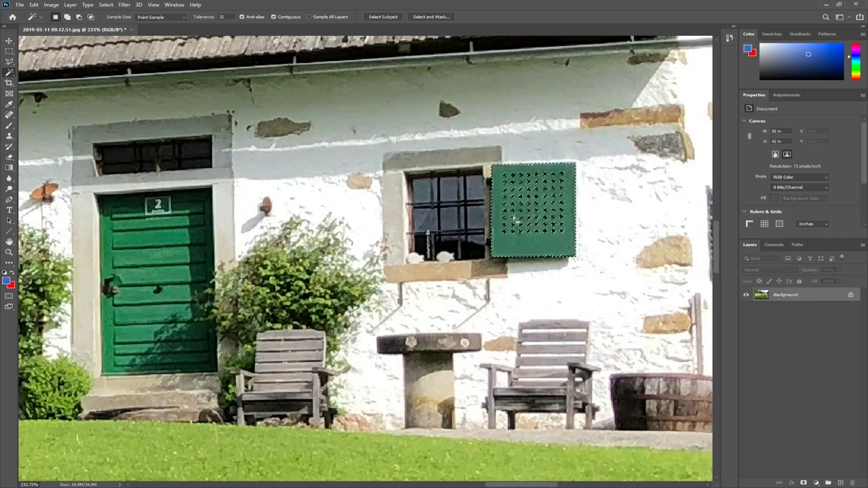
Magic Wand-select the brown stone patches on the right wall, Shift-adding more, then deselect
drag(653, 256, 410, 236)
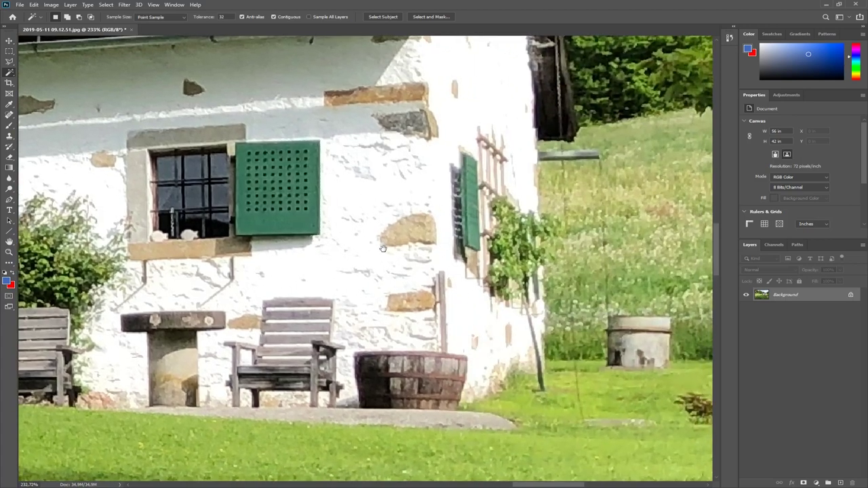
click(410, 236)
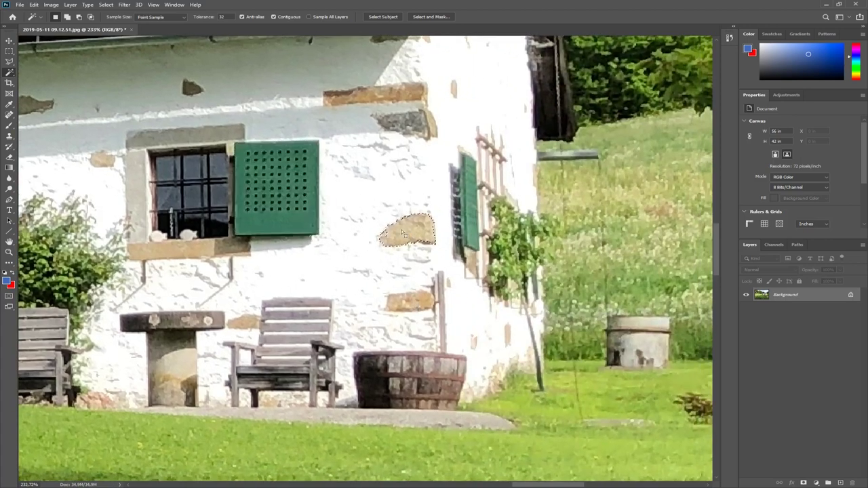
key(shift)
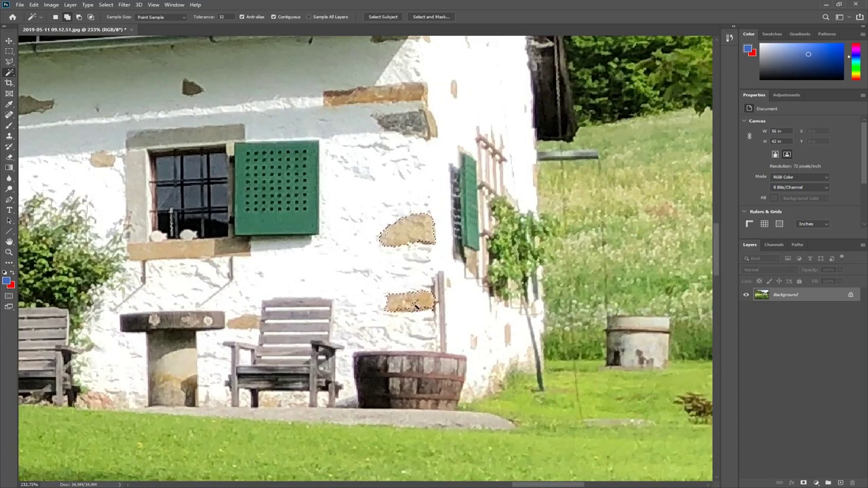
shift+click(414, 304)
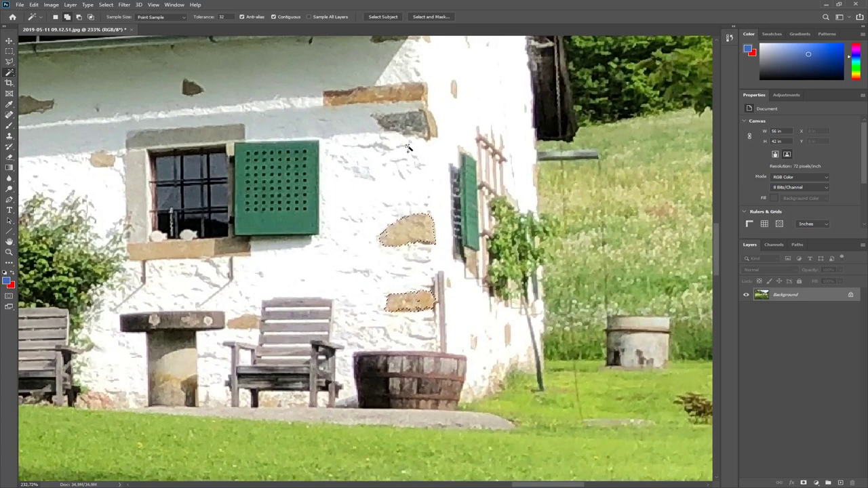
shift+click(390, 99)
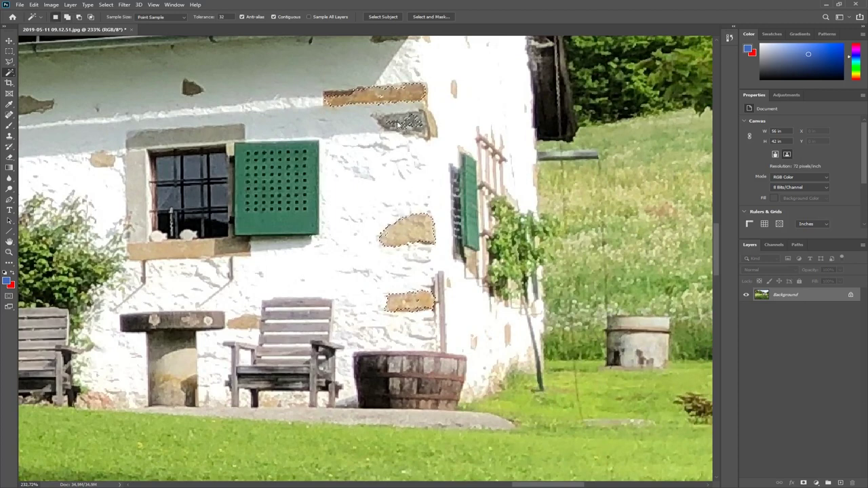
shift+click(407, 123)
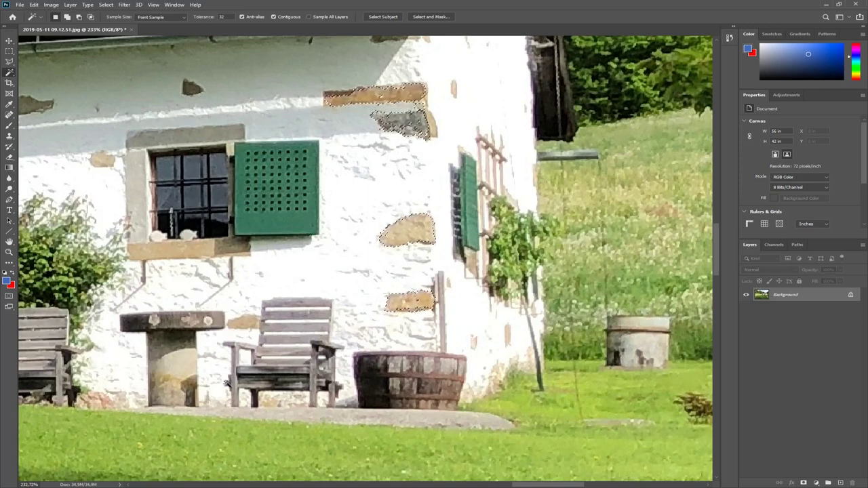
key(ctrl+d)
Pan to the green door, select its slats by colour adding lower and upper slats, then deselect
drag(371, 252, 762, 258)
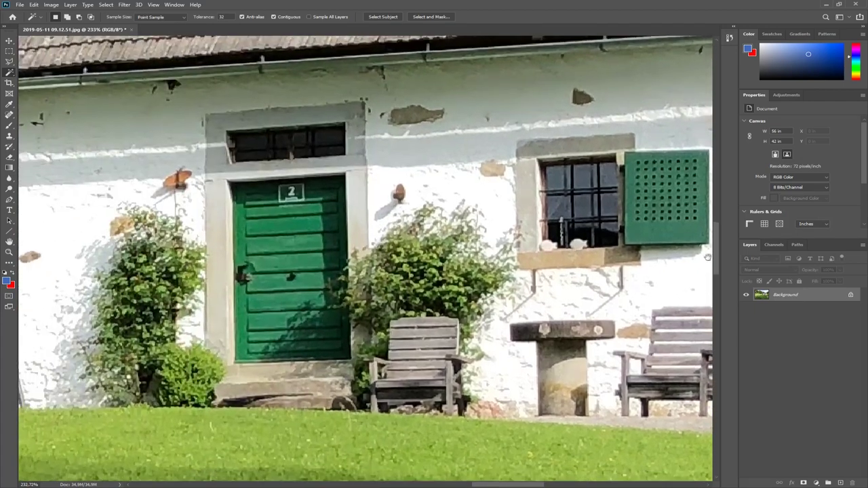
click(293, 244)
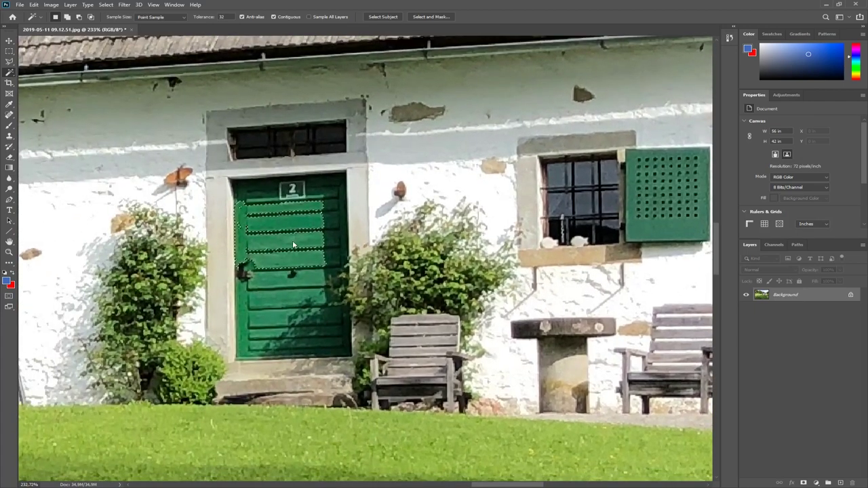
shift+click(272, 292)
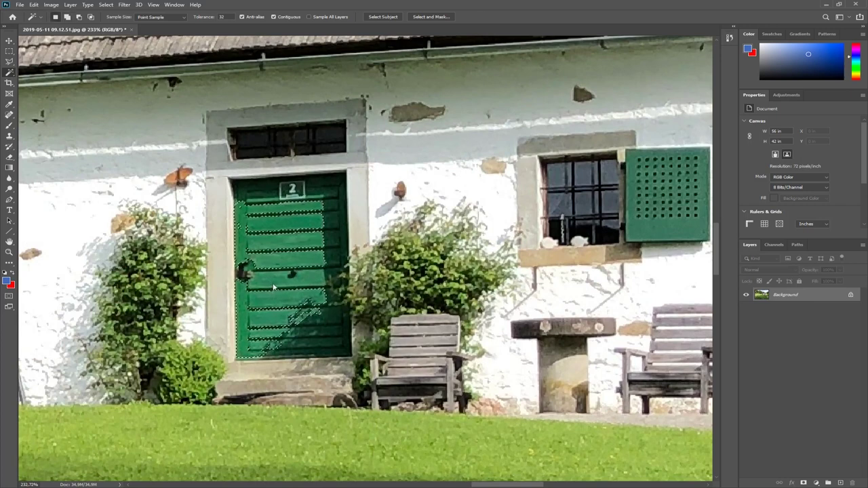
shift+click(337, 210)
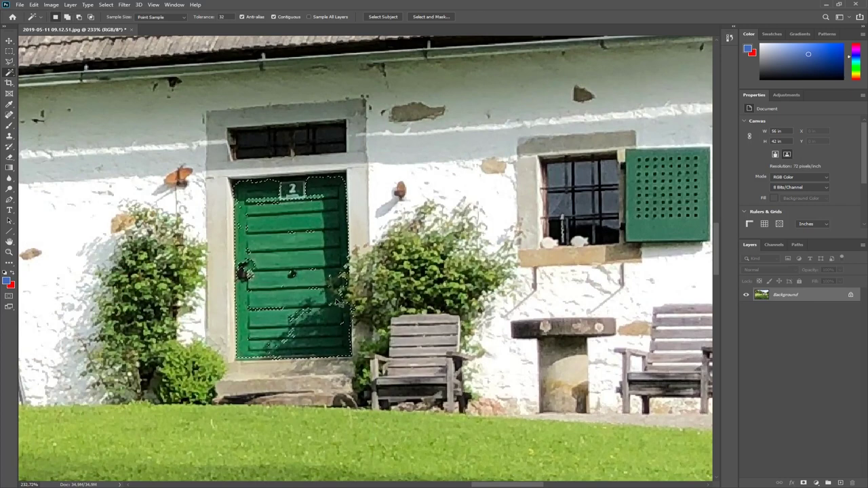
key(ctrl+d)
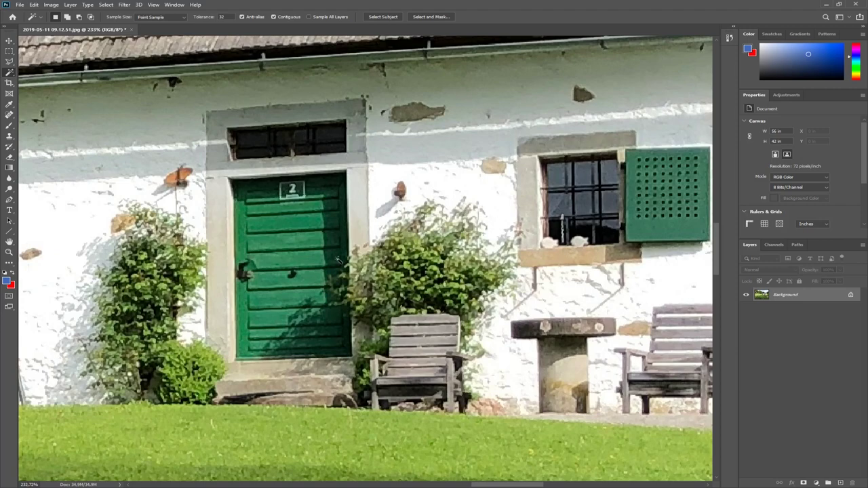
Pan across the wall and roof, then fit the whole photo on screen
drag(203, 274, 564, 288)
drag(420, 238, 58, 77)
drag(250, 105, 316, 204)
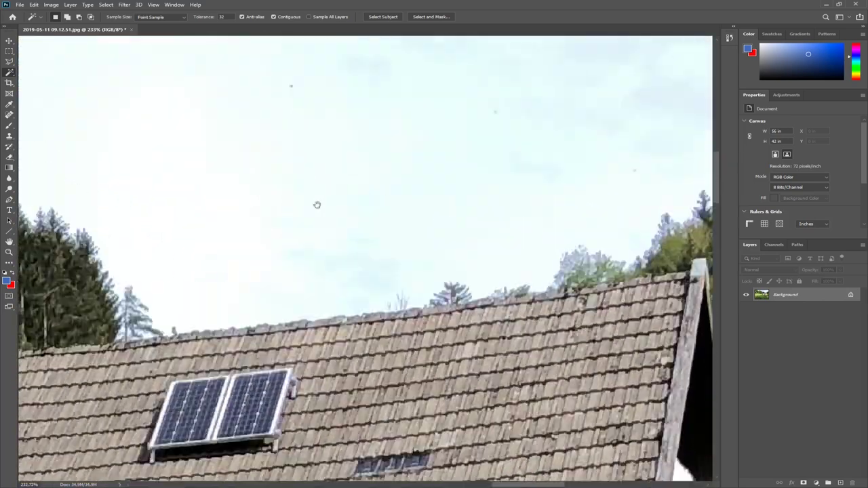
click(10, 252)
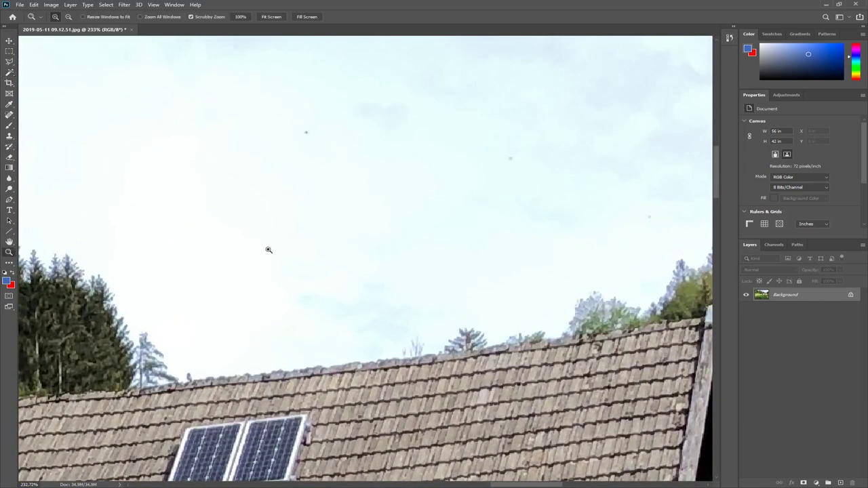
right_click(376, 249)
click(400, 252)
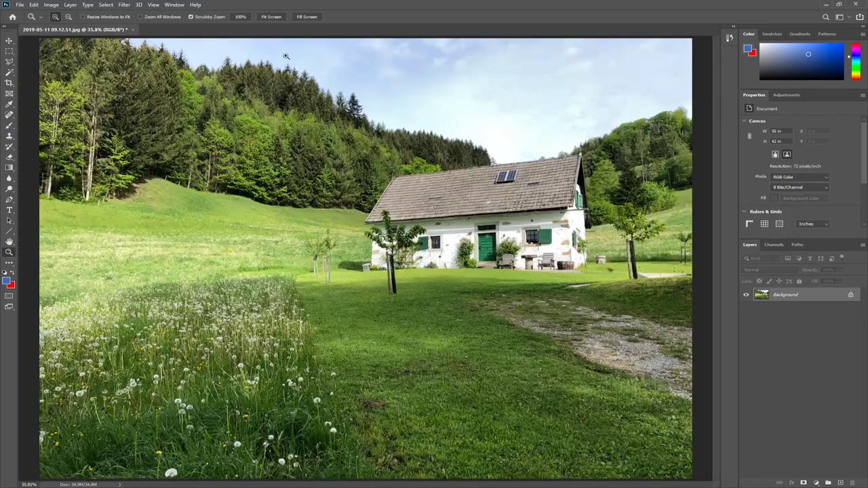
Magic Wand the sky above the treeline, Shift-adding the upper and cloudy sky, then deselect
key(shift+w)
click(511, 139)
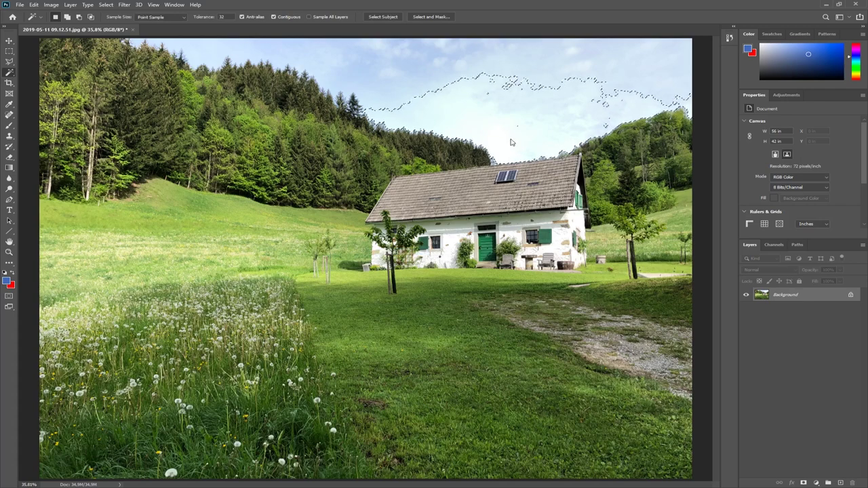
key(shift)
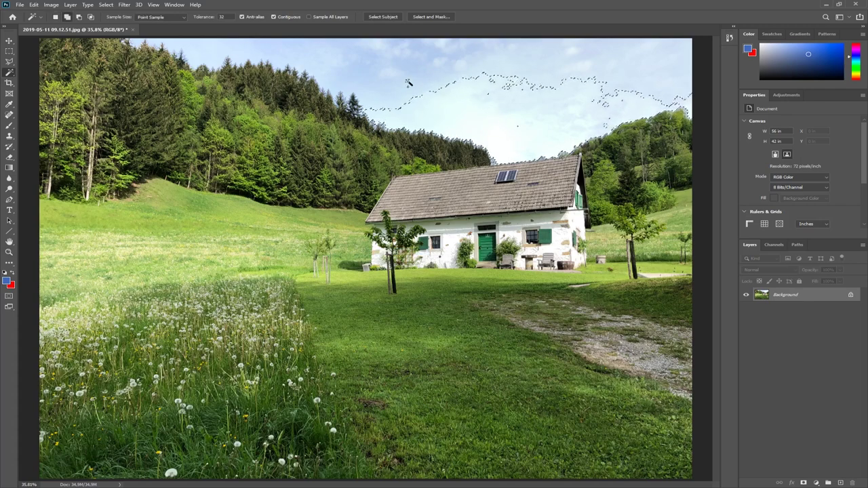
shift+click(369, 81)
key(shift)
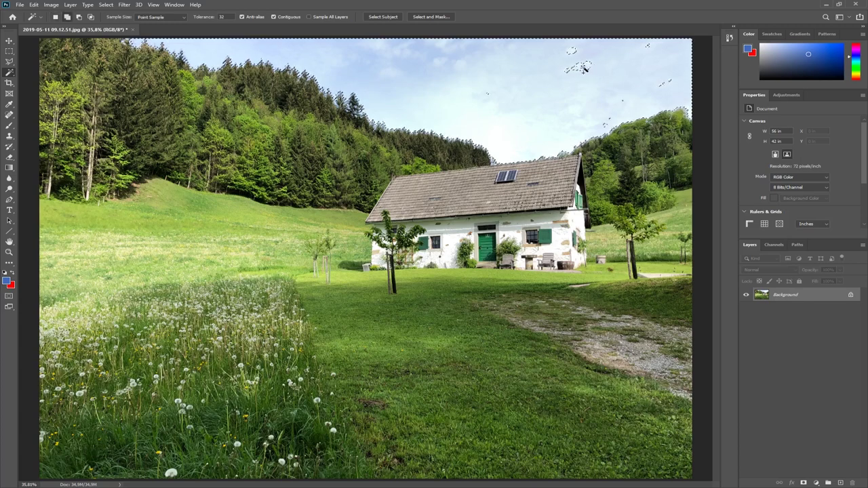
shift+click(583, 68)
key(ctrl+d)
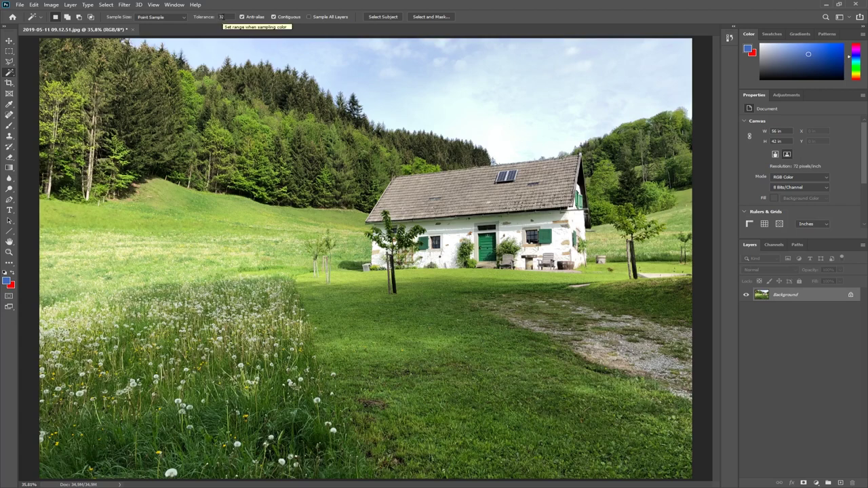
Choose the Quick Selection Tool and zoom in tight on the green door
click(9, 73)
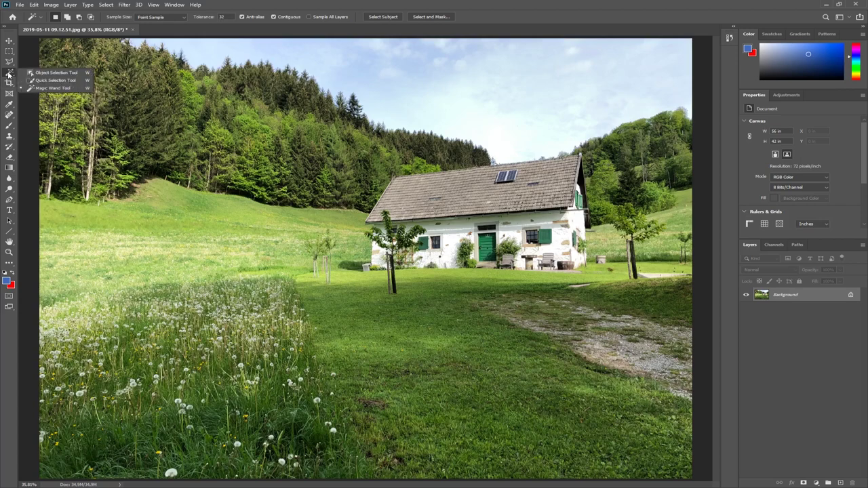
click(44, 81)
click(9, 252)
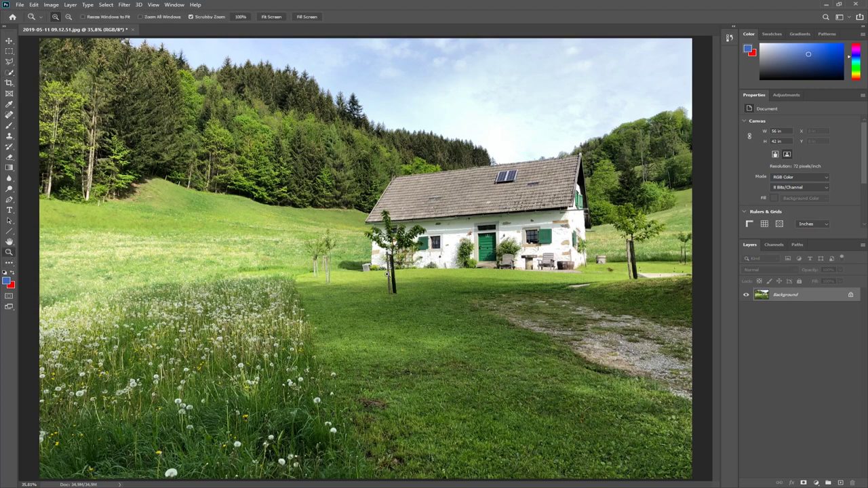
drag(481, 234, 336, 203)
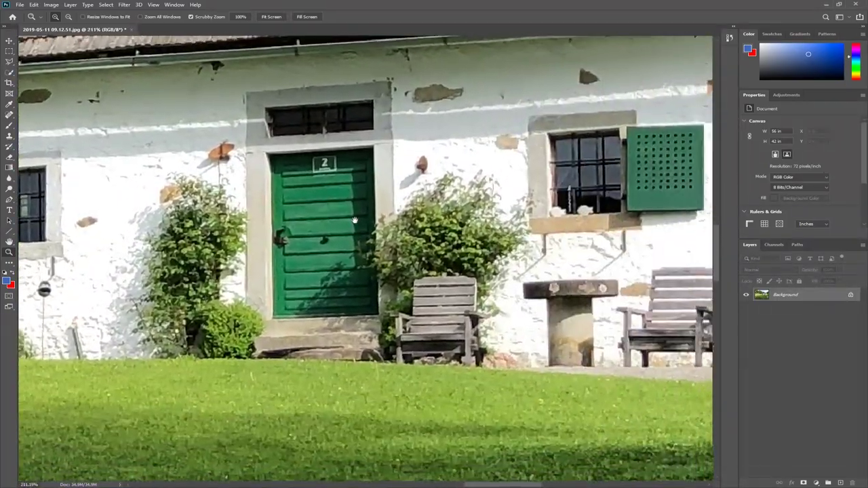
drag(337, 234, 354, 247)
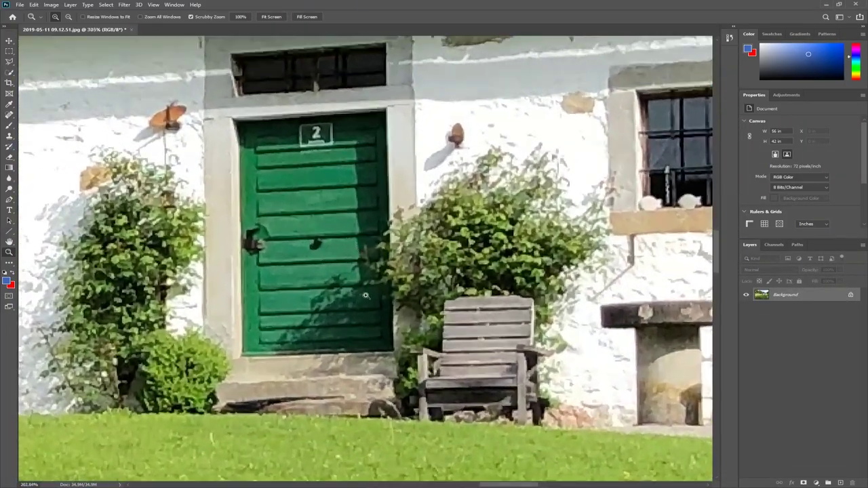
Brush a selection across the whole green door, then fit the photo on screen
click(9, 72)
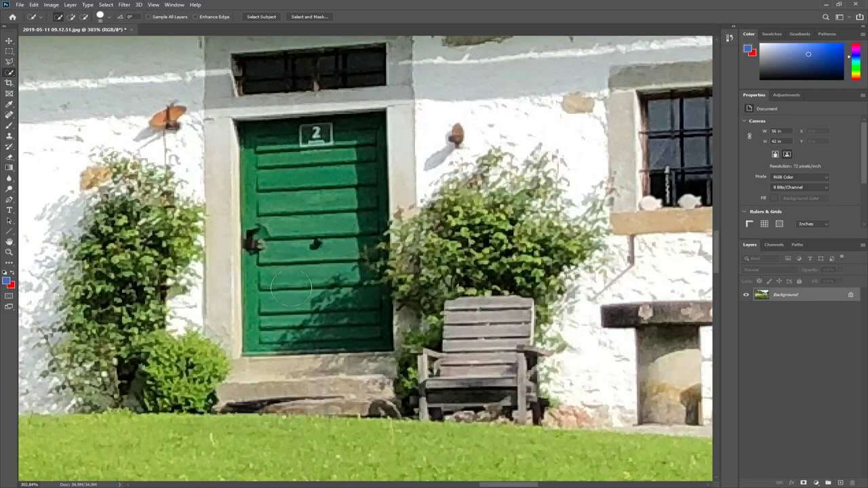
mouse_move(280, 288)
mouse_down()
mouse_move(322, 299)
mouse_move(336, 278)
mouse_move(335, 180)
mouse_up()
click(8, 252)
right_click(341, 234)
click(356, 239)
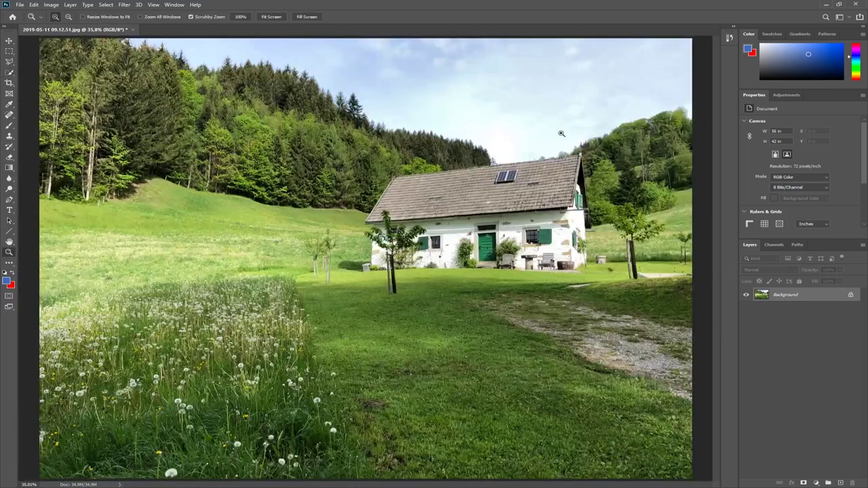
Zoom into the farmhouse, brush the roof with Quick Selection, then hold Alt to subtract
drag(444, 193, 237, 163)
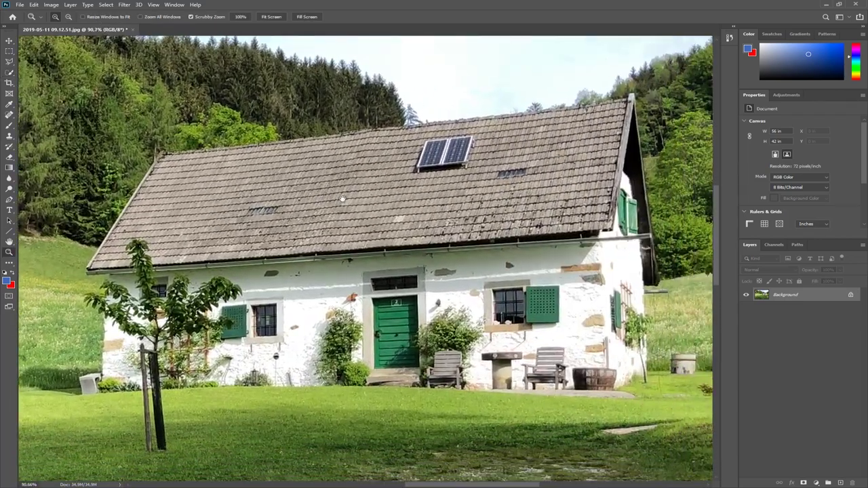
click(9, 73)
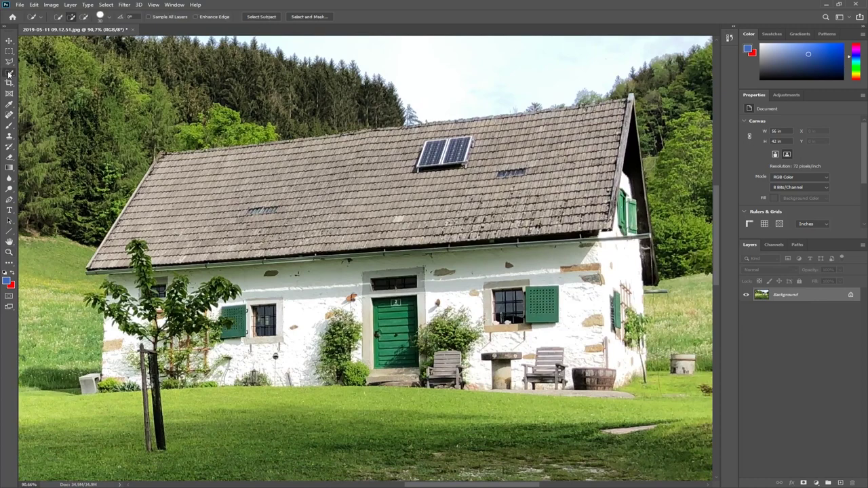
mouse_move(187, 177)
mouse_down()
mouse_move(201, 210)
mouse_move(256, 238)
mouse_move(302, 234)
mouse_move(342, 193)
mouse_move(377, 181)
mouse_up()
drag(434, 194, 453, 204)
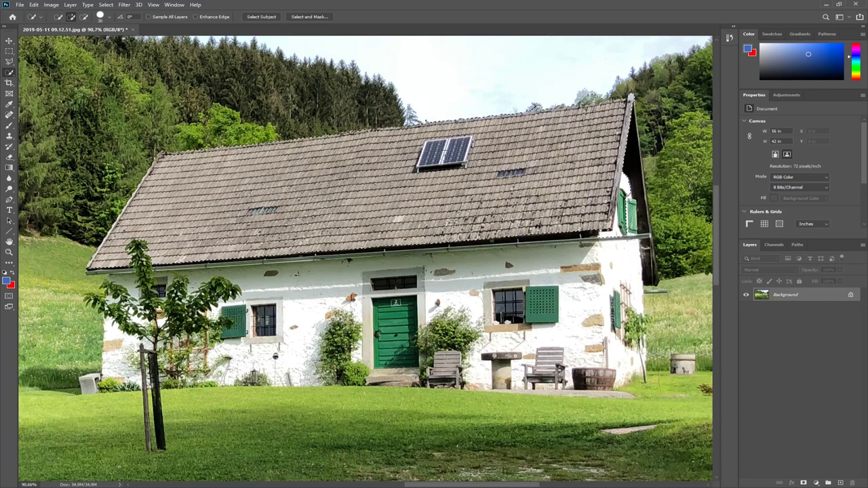
key(alt)
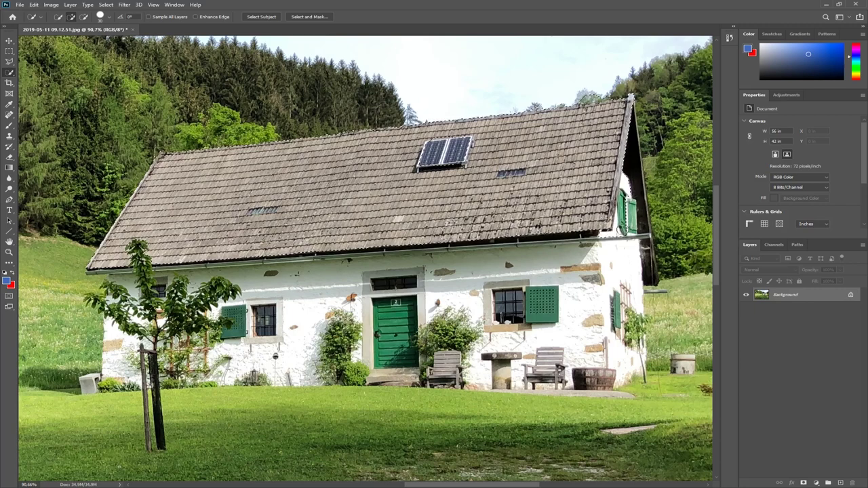
key(alt)
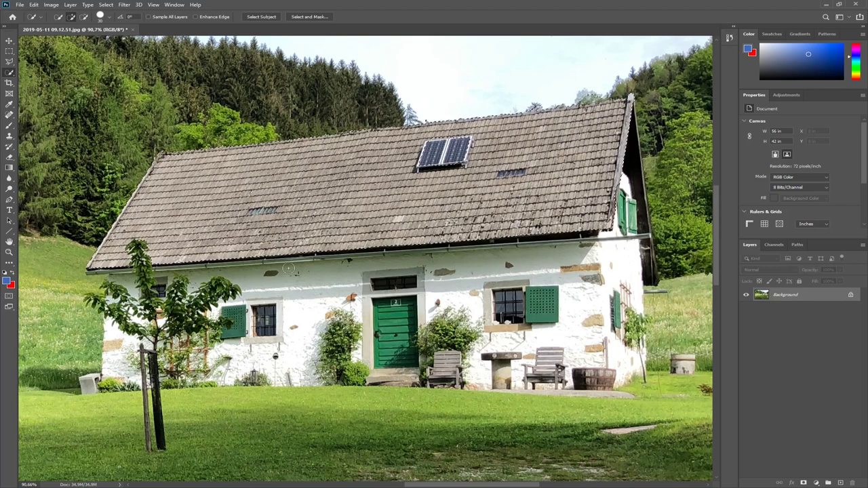
Choose the Object Selection Tool from the flyout and fit the photo on screen
right_click(9, 73)
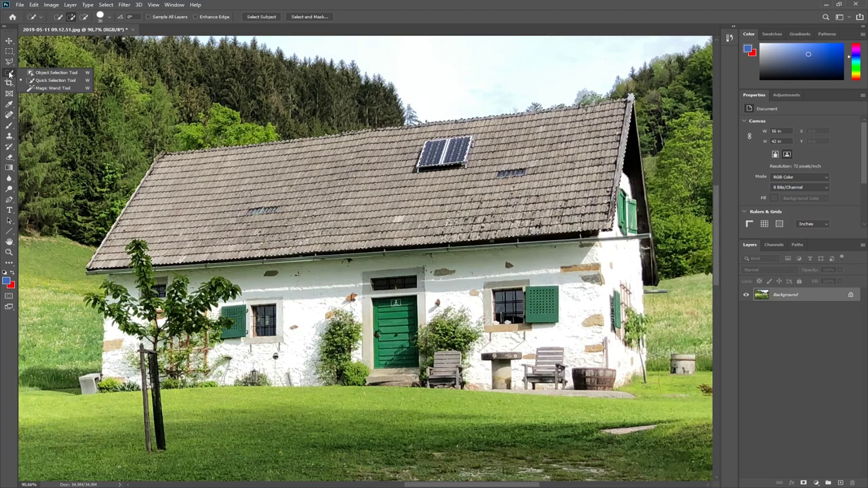
click(27, 72)
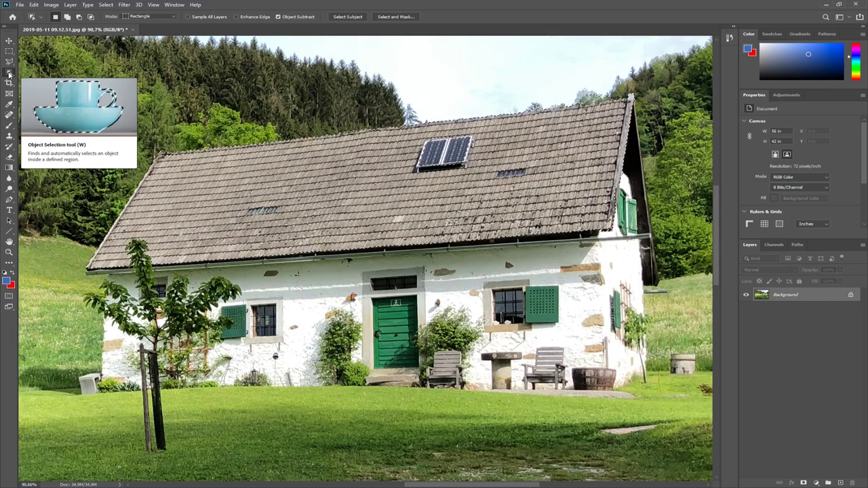
click(9, 252)
right_click(221, 244)
click(241, 253)
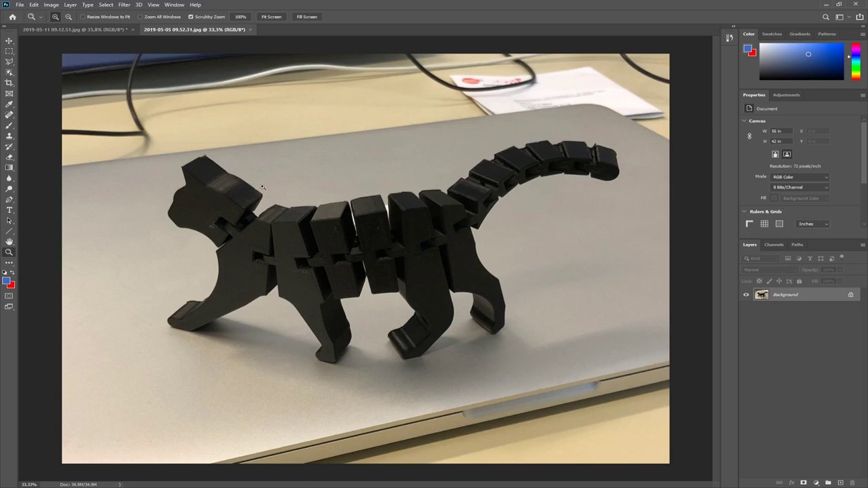
Box-select the black toy cat with Object Selection, then zoom onto its back to inspect the edge
click(8, 72)
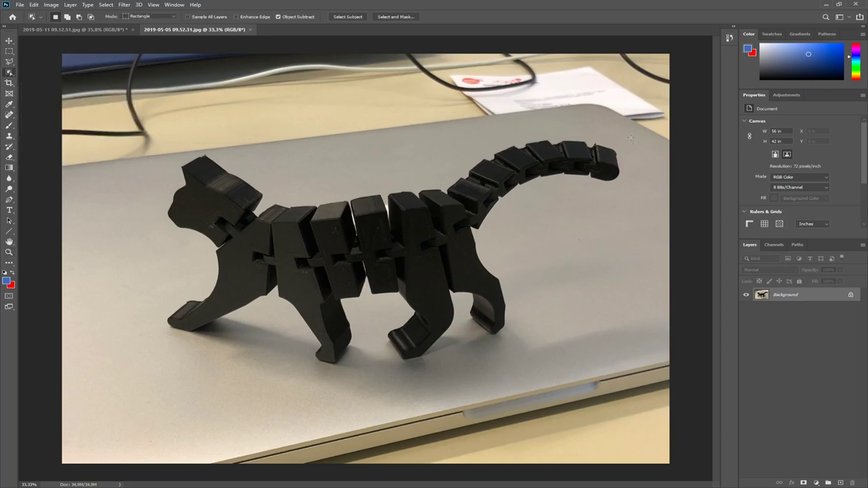
drag(630, 134, 162, 370)
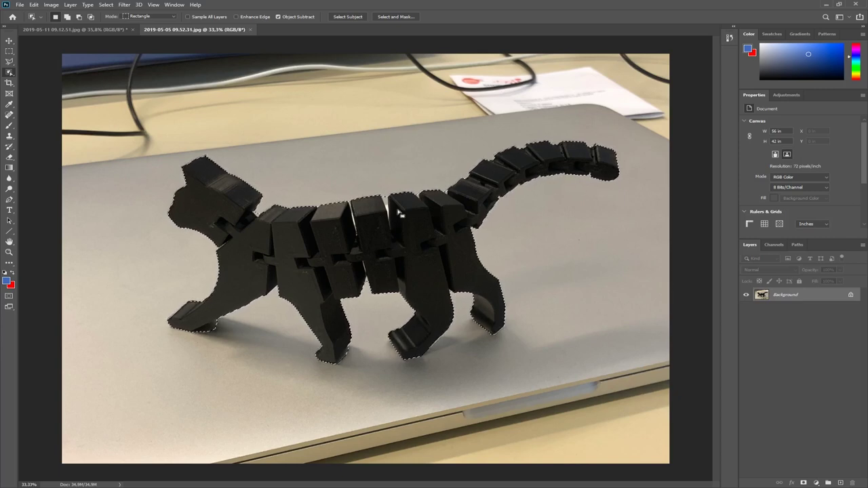
click(9, 253)
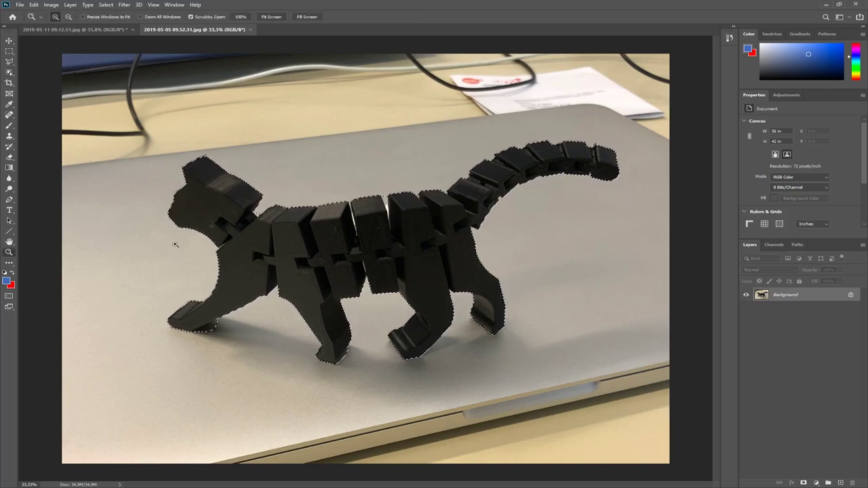
drag(398, 206, 451, 210)
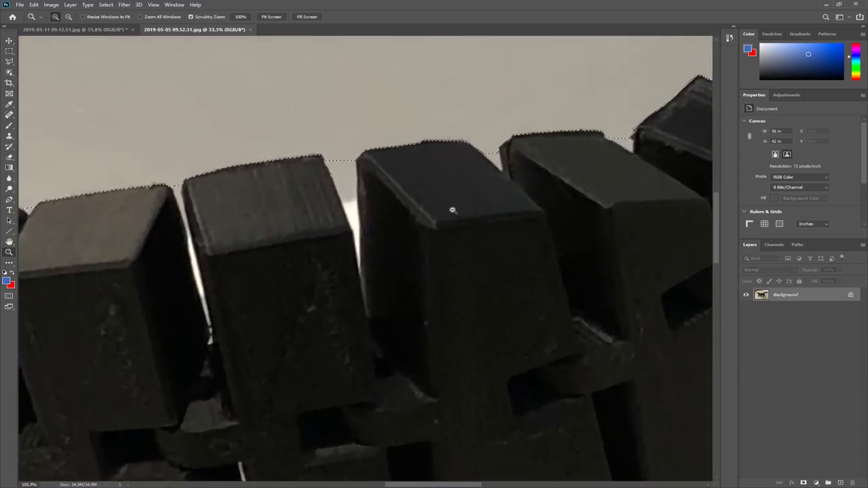
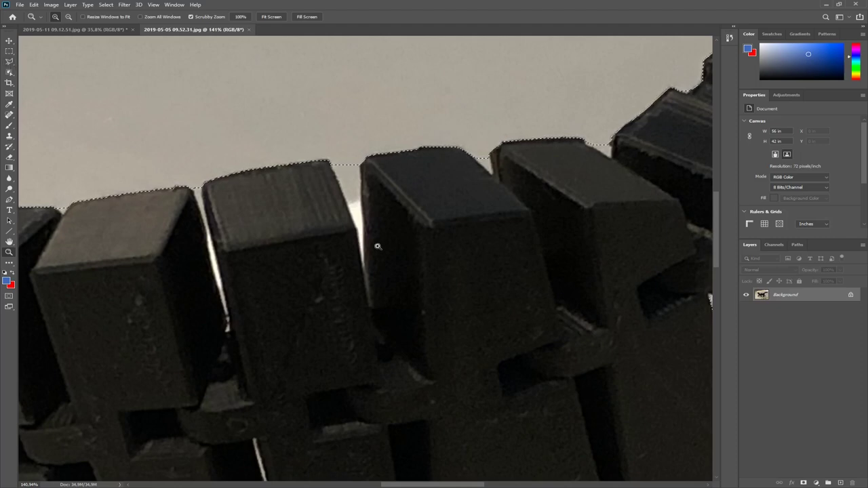
Subtract the first background wedge between blocks from the selection with the Polygonal Lasso
click(10, 62)
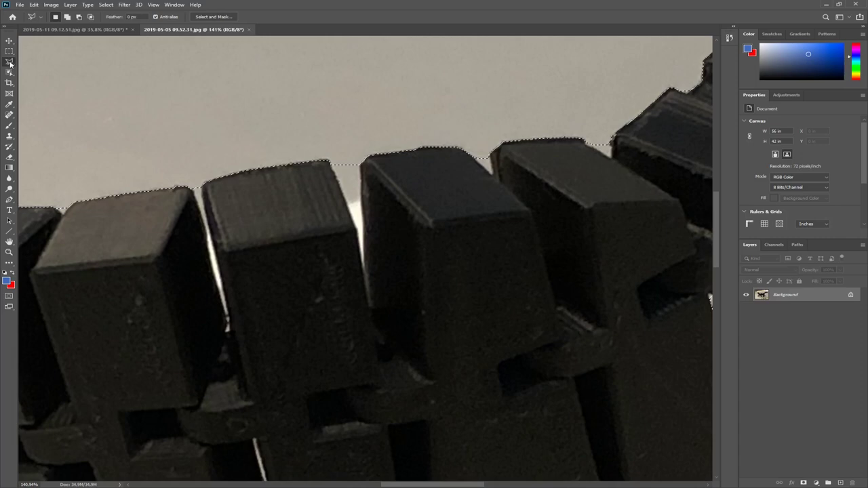
alt+click(347, 123)
alt+click(361, 163)
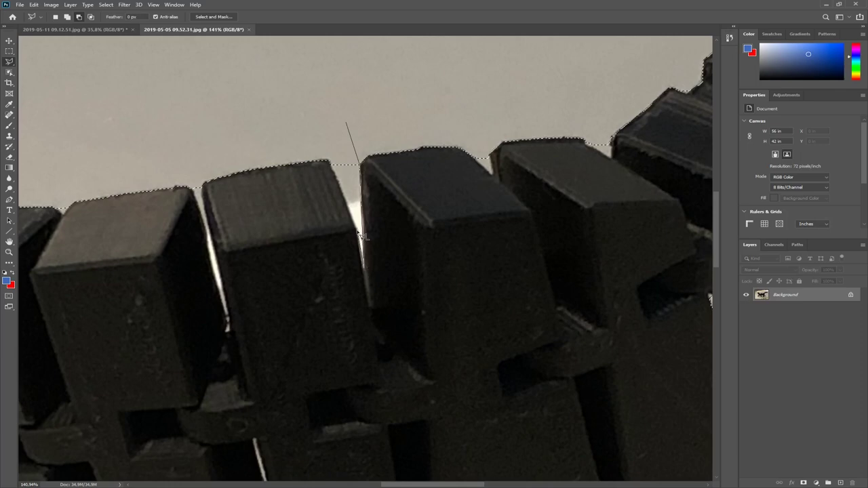
alt+click(358, 224)
alt+double_click(324, 141)
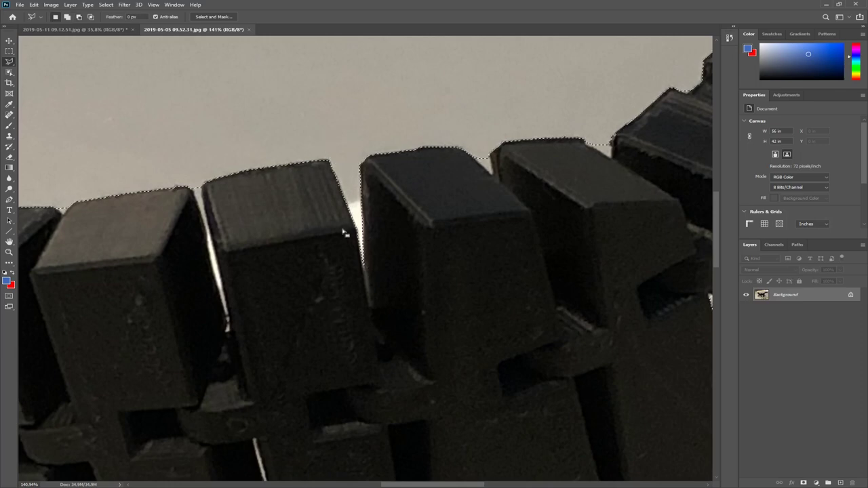
Start outlining the next background gap along the cat's block edge
alt+click(191, 160)
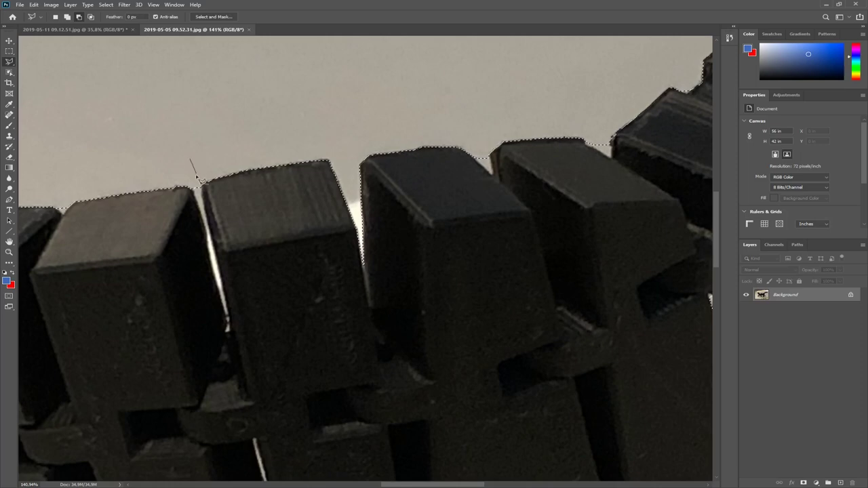
click(229, 318)
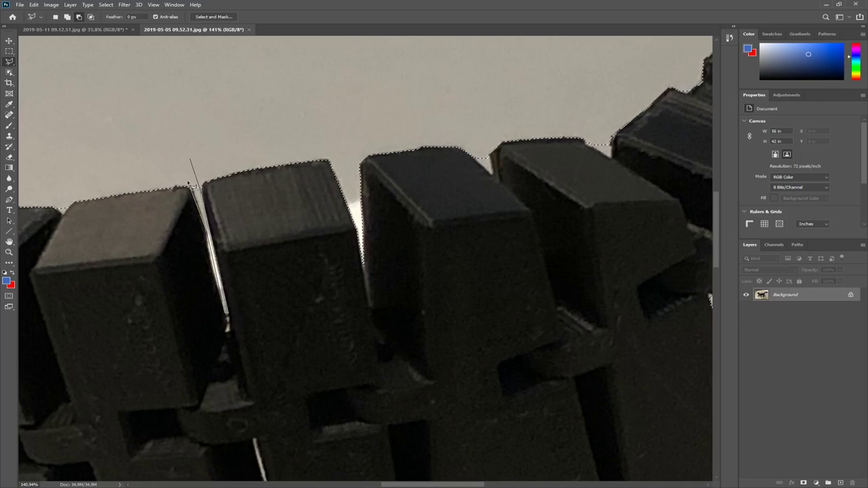
mouse_move(246, 268)
mouse_down()
mouse_move(306, 279)
mouse_move(507, 234)
mouse_move(335, 248)
mouse_move(257, 196)
mouse_up()
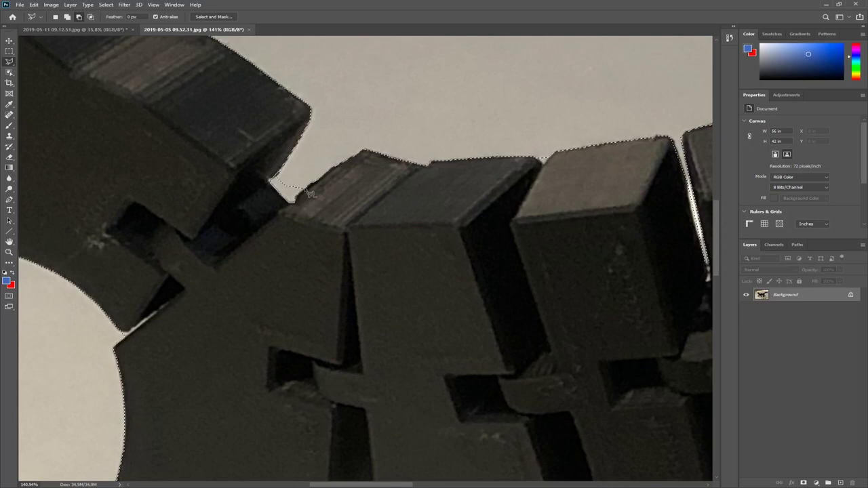
drag(228, 277, 497, 185)
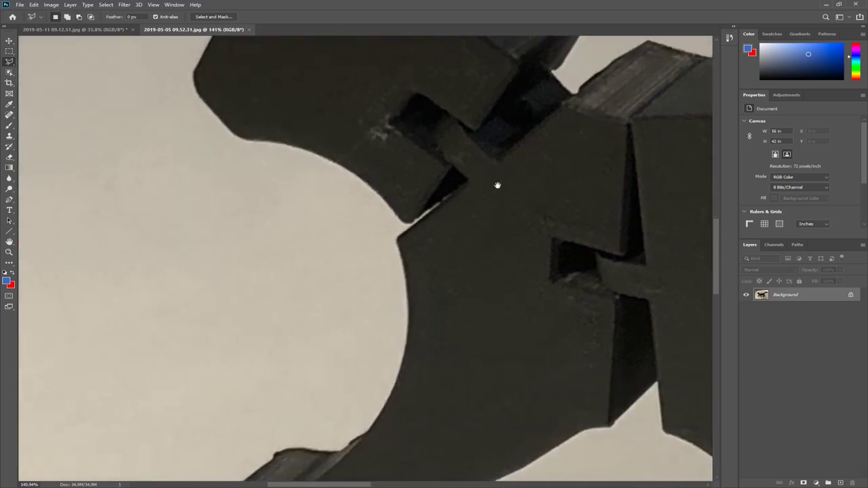
Cut the first floor shadow bulge out of the selection along the foot's base
scroll(497, 185, down, 10)
scroll(343, 202, right, 10)
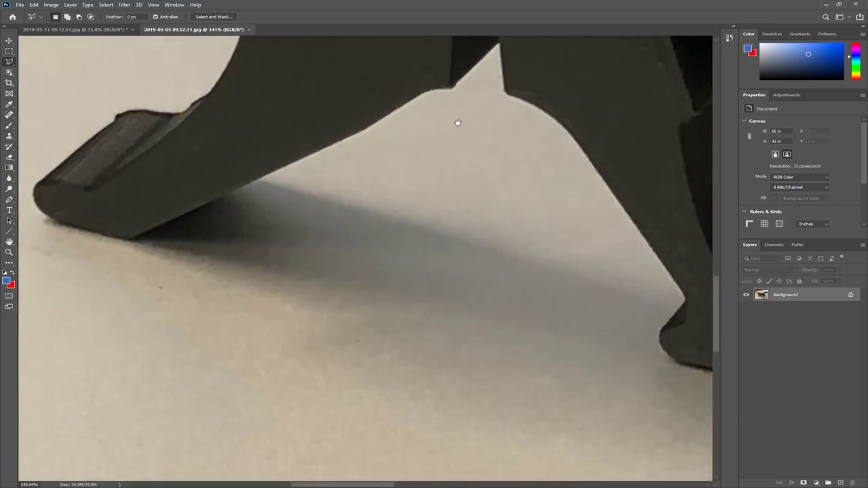
click(230, 232)
click(208, 239)
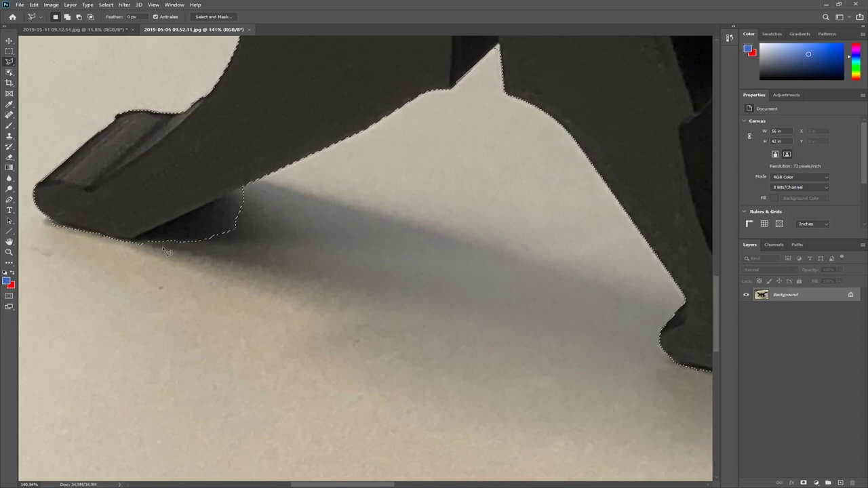
click(298, 260)
click(258, 182)
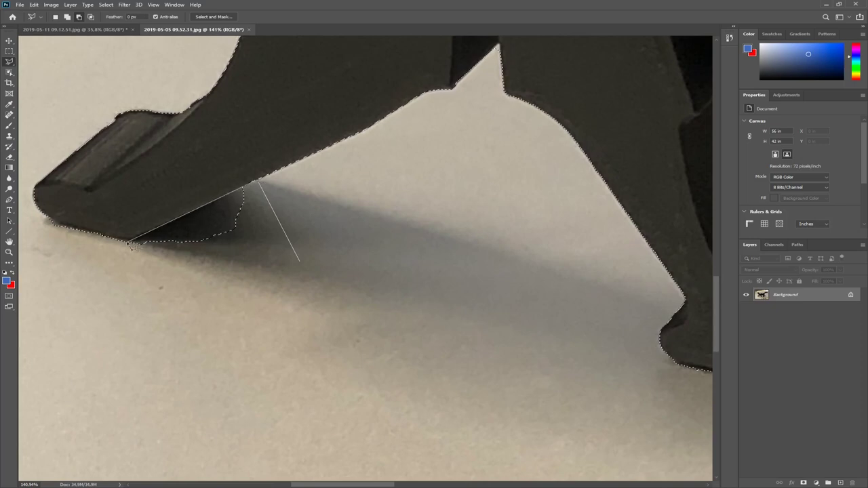
click(130, 242)
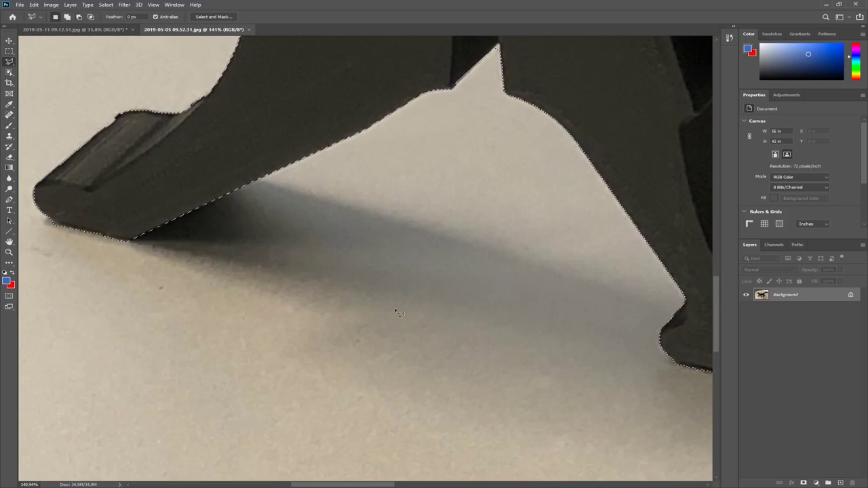
Subtract the shadow under the next foot, following its lower edge
drag(397, 313, 476, 301)
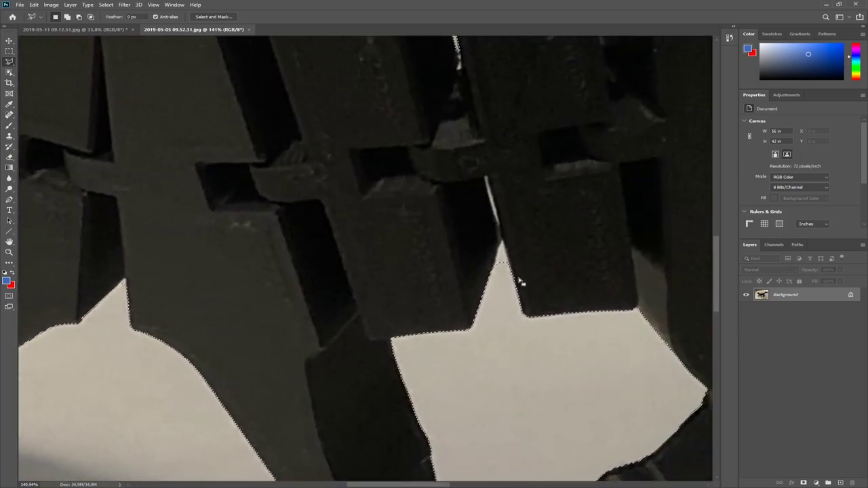
key(alt)
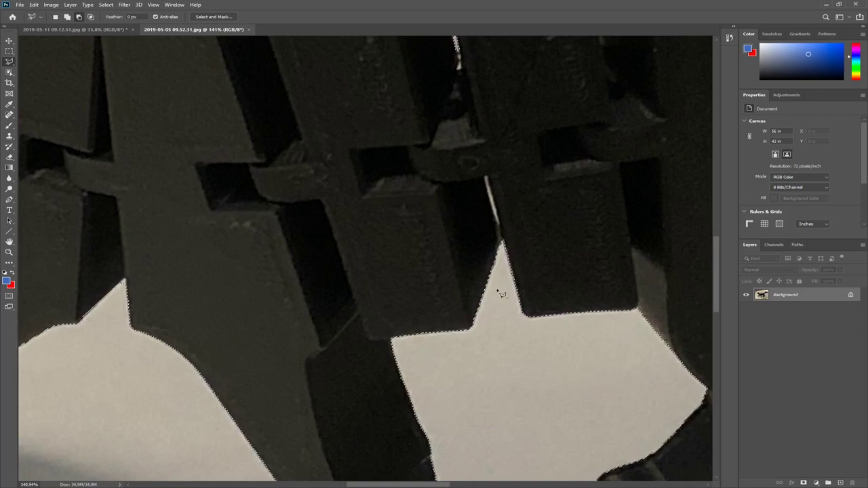
scroll(499, 293, down, 5)
scroll(427, 312, down, 2)
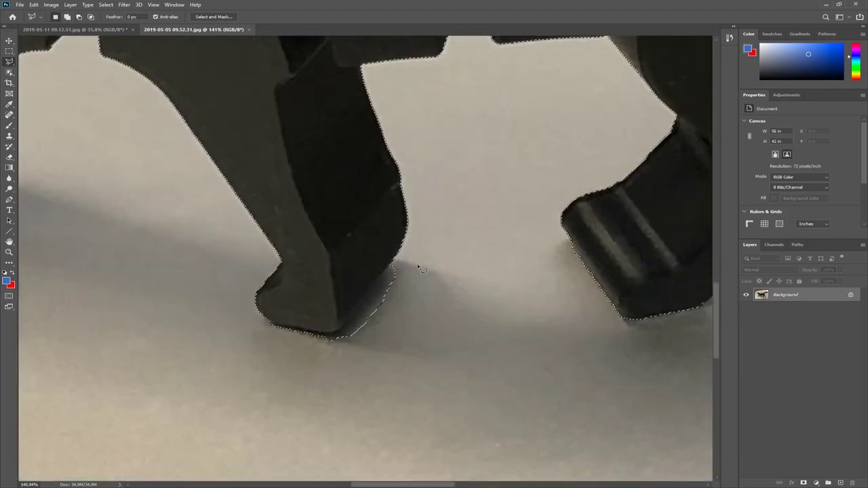
click(395, 261)
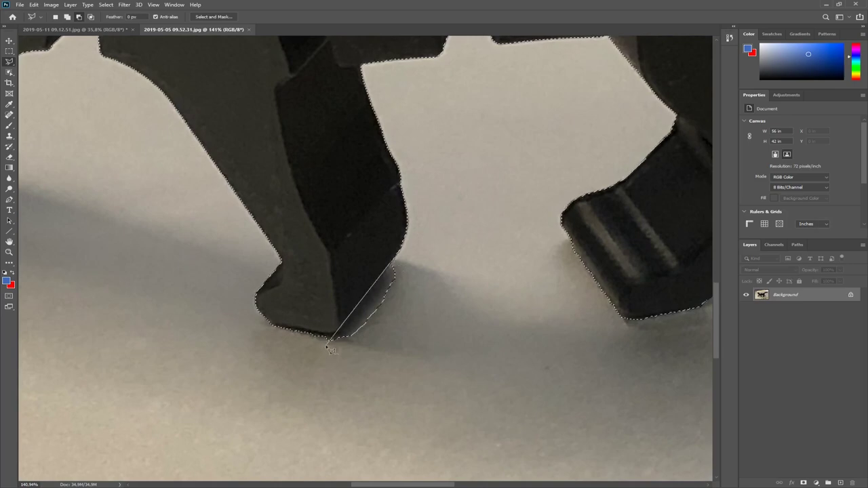
click(342, 327)
click(315, 334)
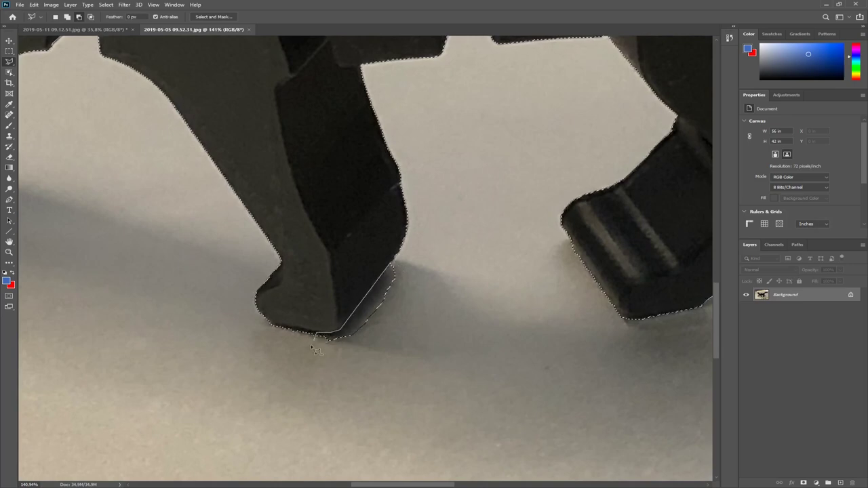
double_click(319, 346)
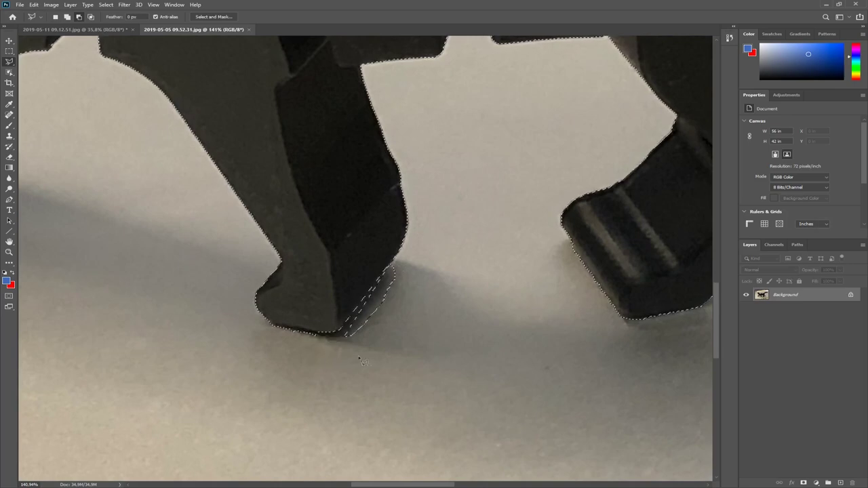
Outline the remaining shadow sliver along the foot's edge to remove it
click(430, 333)
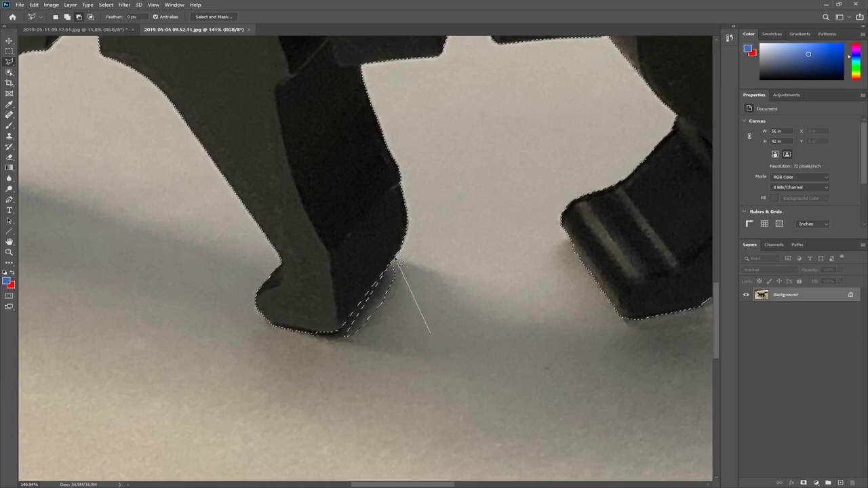
click(397, 261)
click(338, 335)
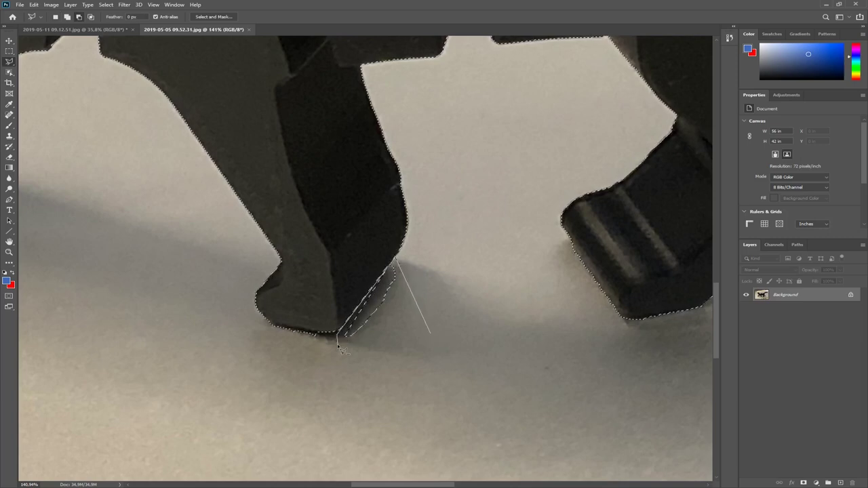
mouse_move(476, 350)
mouse_down()
mouse_move(81, 329)
mouse_move(275, 435)
mouse_move(411, 468)
mouse_move(403, 418)
mouse_move(219, 411)
mouse_move(134, 292)
mouse_move(167, 301)
mouse_up()
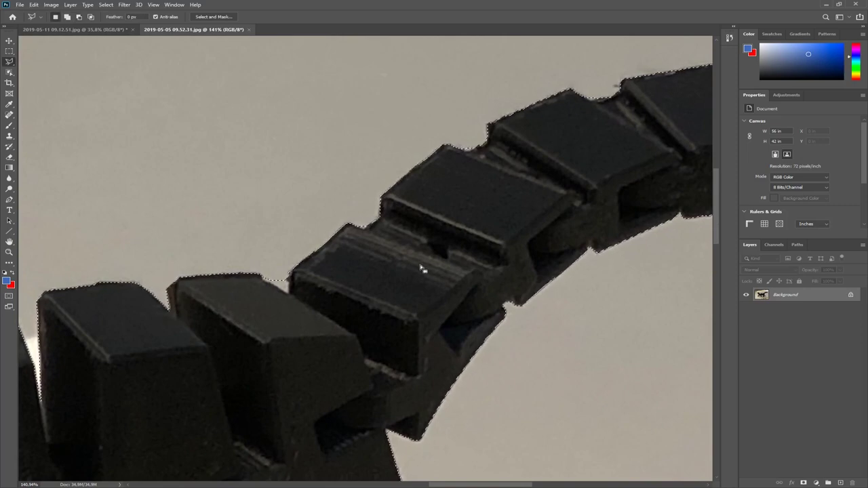
Fit the entire cat photo on screen to review the full selection outline
drag(423, 262, 80, 310)
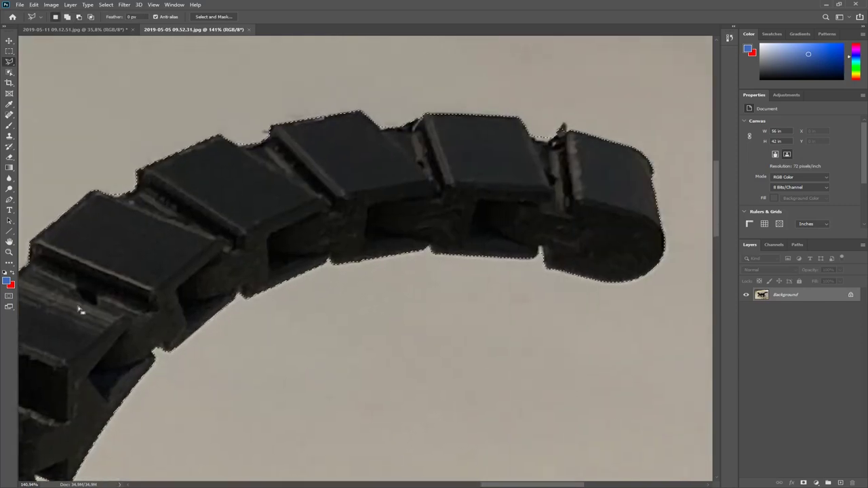
click(9, 252)
right_click(283, 252)
click(292, 254)
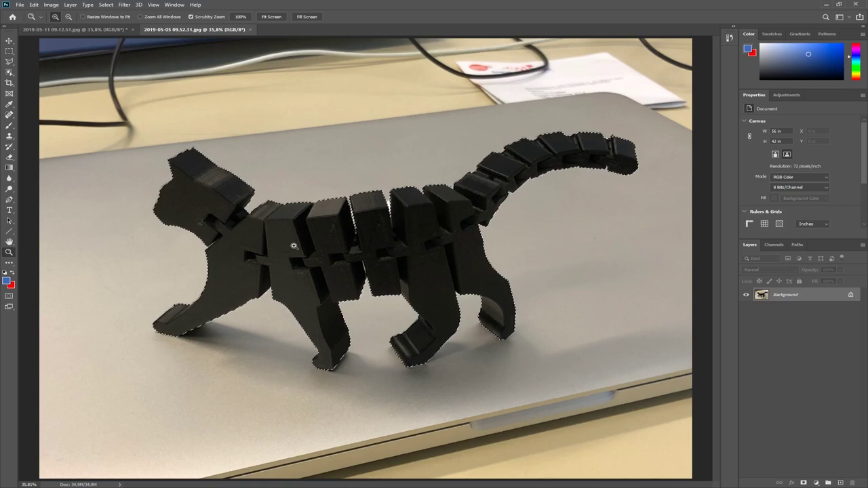
Zoom in on the cat's head to check the selection edge, then fit the image back on screen
drag(180, 194, 254, 222)
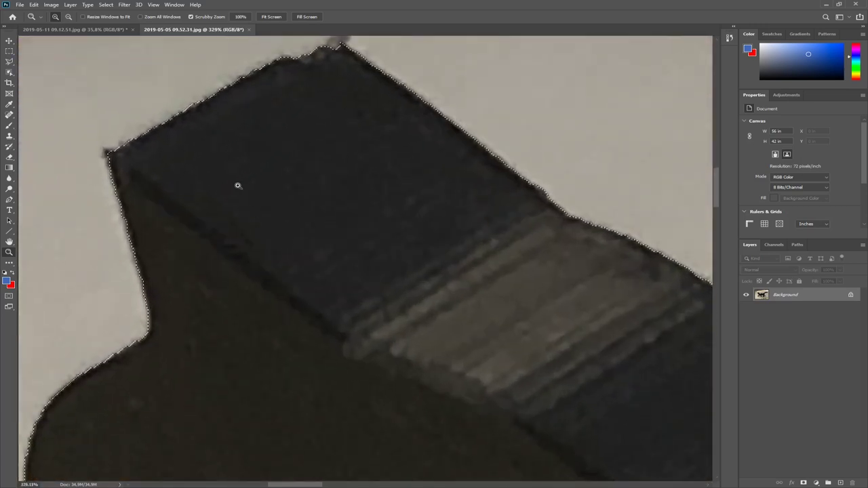
right_click(333, 266)
click(349, 272)
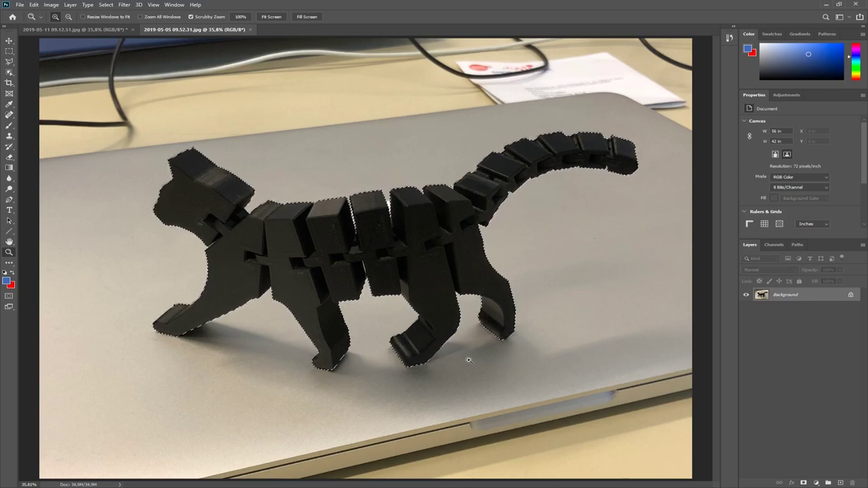
click(107, 5)
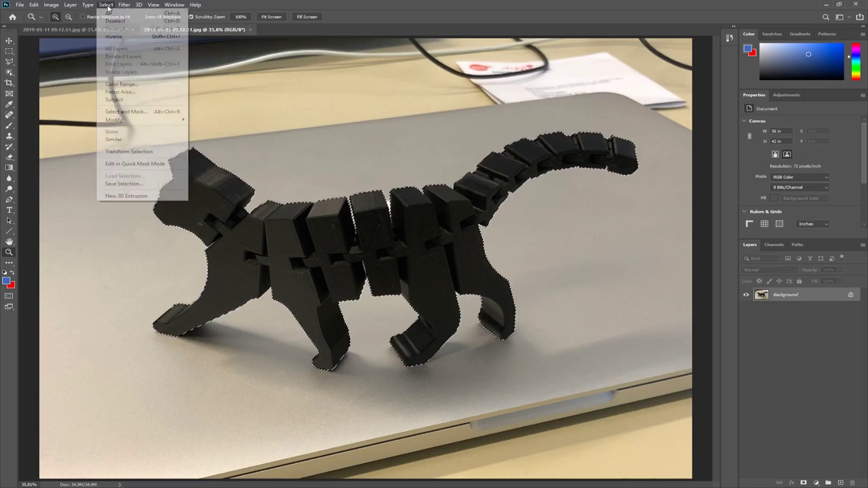
Store the cat outline via Save Selection as a channel named 'All the cat'
click(143, 184)
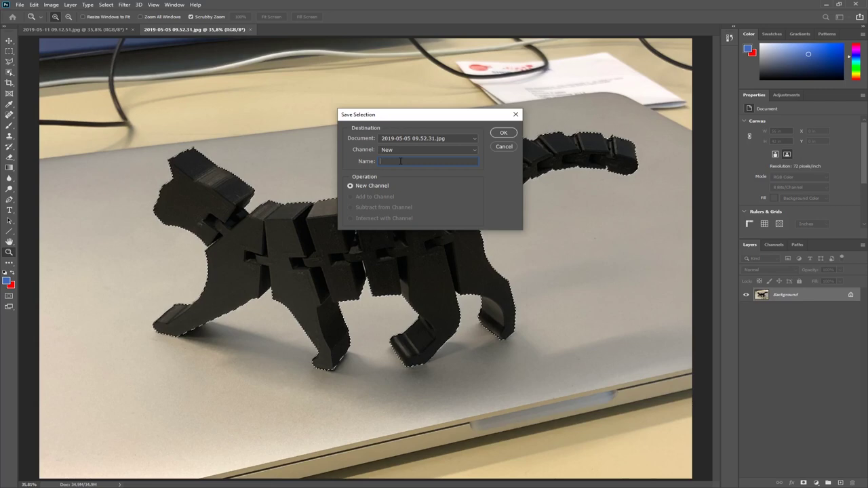
text(All th)
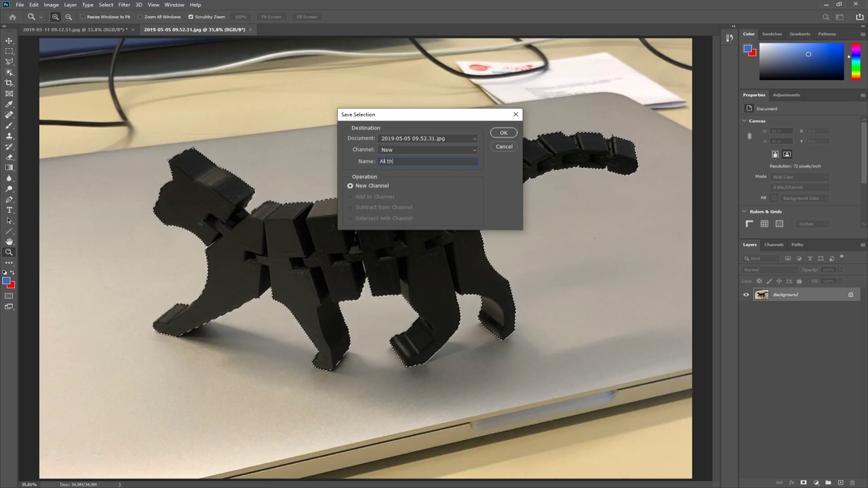
text(e cat)
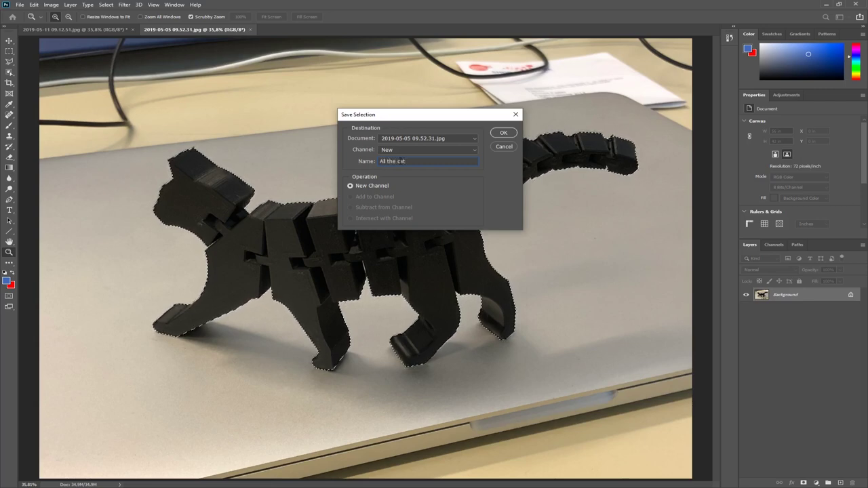
click(503, 133)
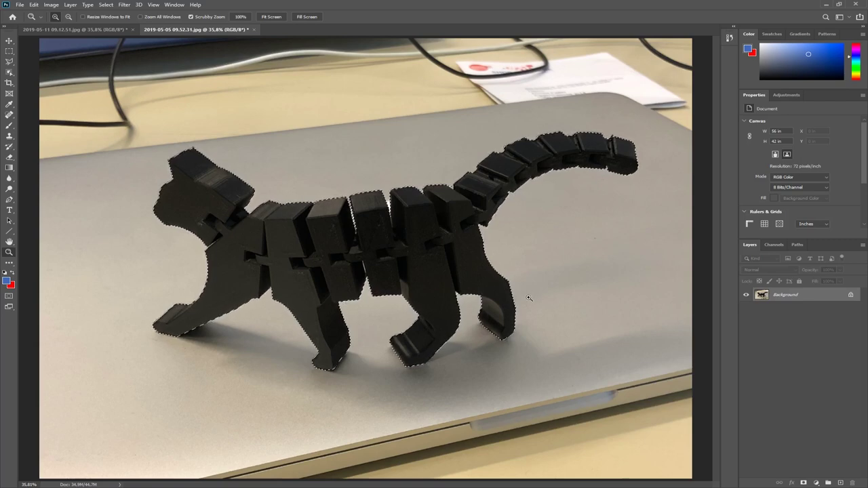
Deselect with Ctrl+D and paint loose blue Brush strokes across the background around the cat
key(ctrl+d)
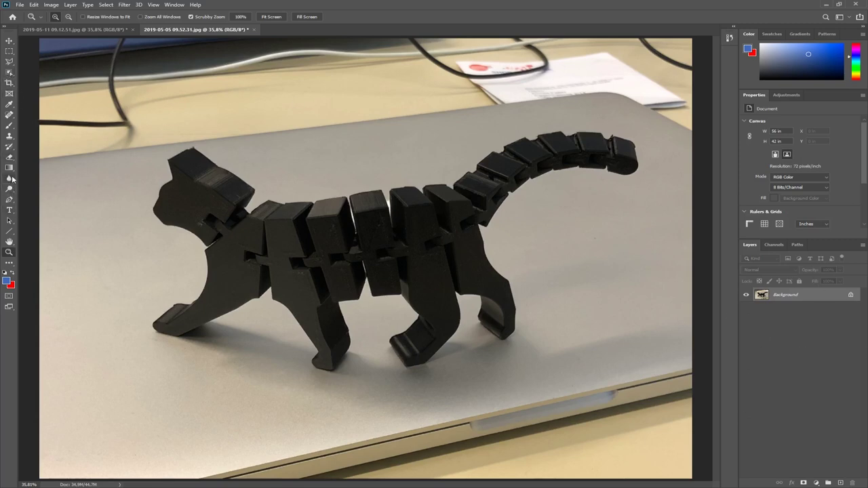
key(b)
click(344, 127)
mouse_move(275, 88)
mouse_down()
mouse_move(228, 92)
mouse_move(203, 64)
mouse_up()
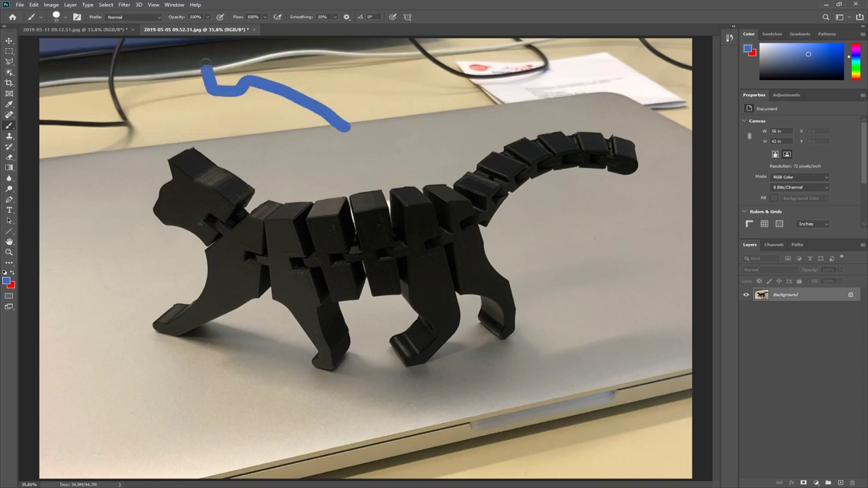
mouse_move(131, 372)
mouse_down()
mouse_move(149, 385)
mouse_move(358, 428)
mouse_up()
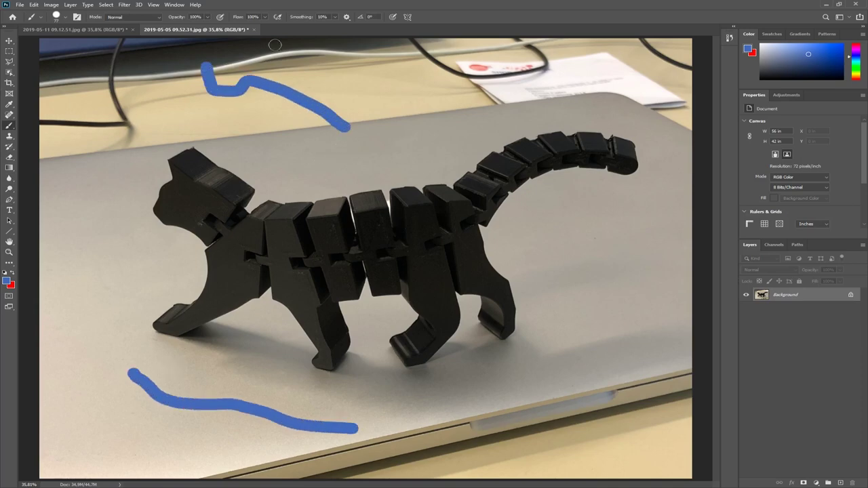
click(201, 125)
mouse_move(201, 124)
mouse_down()
mouse_move(216, 117)
mouse_move(224, 129)
mouse_up()
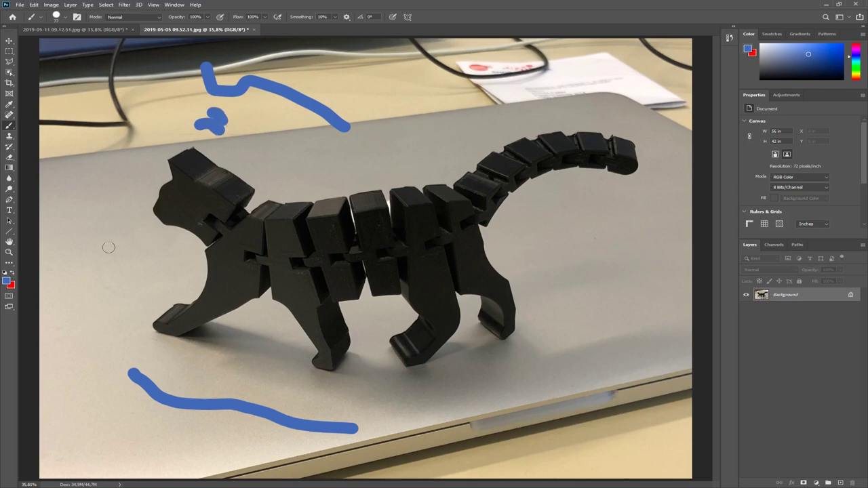
mouse_move(128, 236)
mouse_down()
mouse_move(52, 205)
mouse_move(31, 238)
mouse_move(84, 294)
mouse_move(128, 237)
mouse_up()
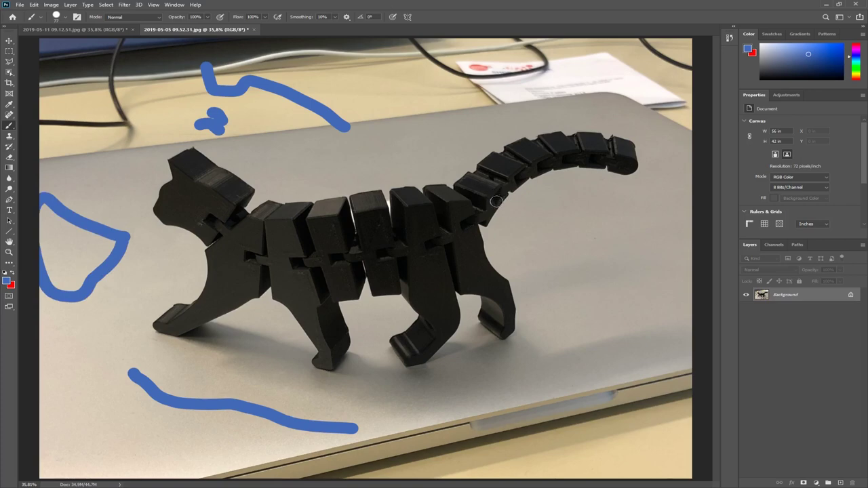
click(107, 4)
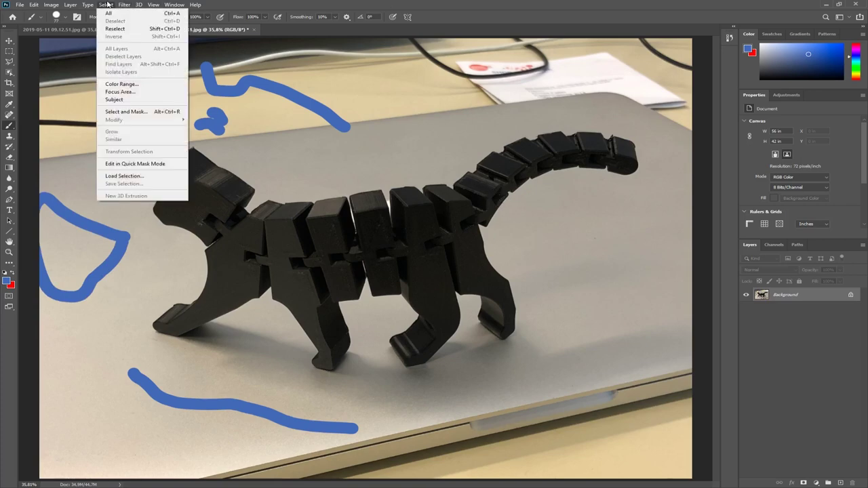
Reload the 'All the cat' channel with Load Selection so the cat is selected again
click(115, 177)
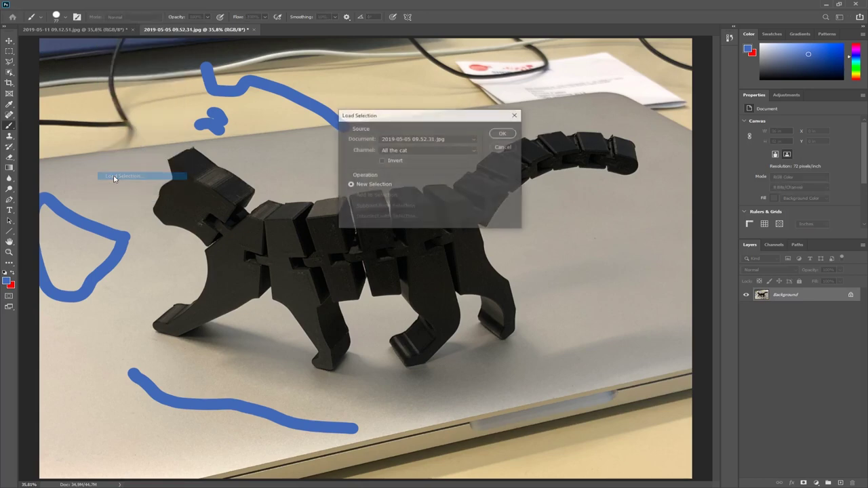
click(475, 150)
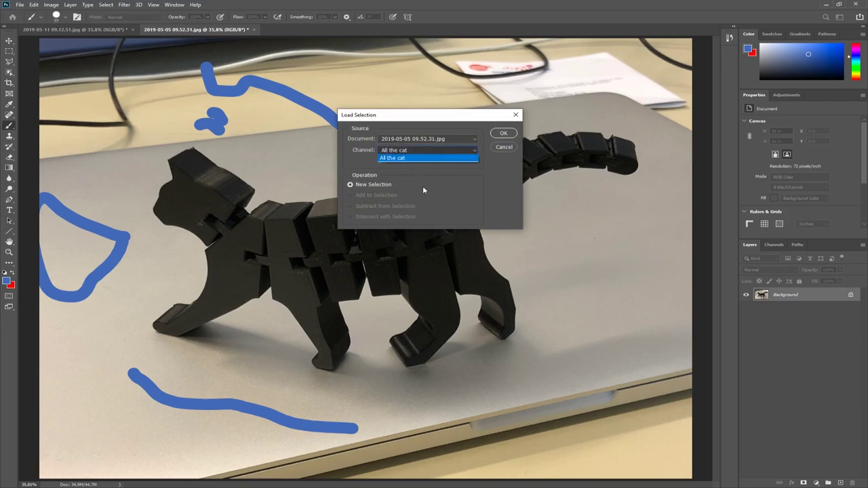
click(398, 158)
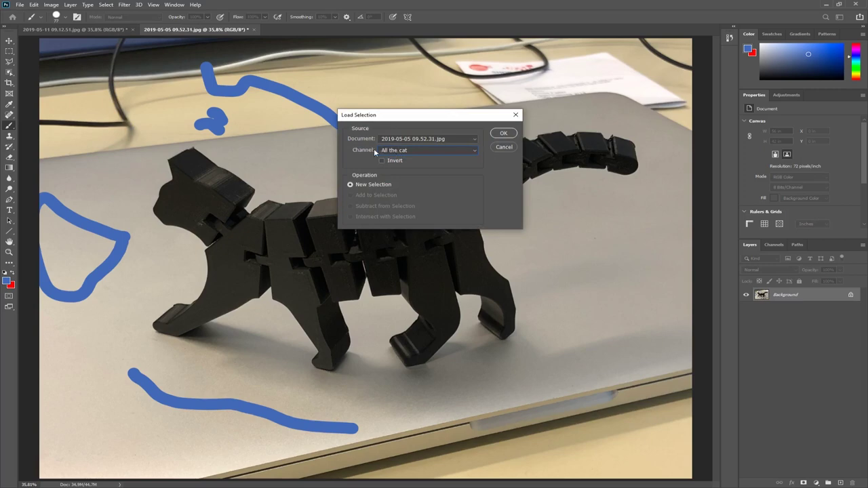
click(503, 133)
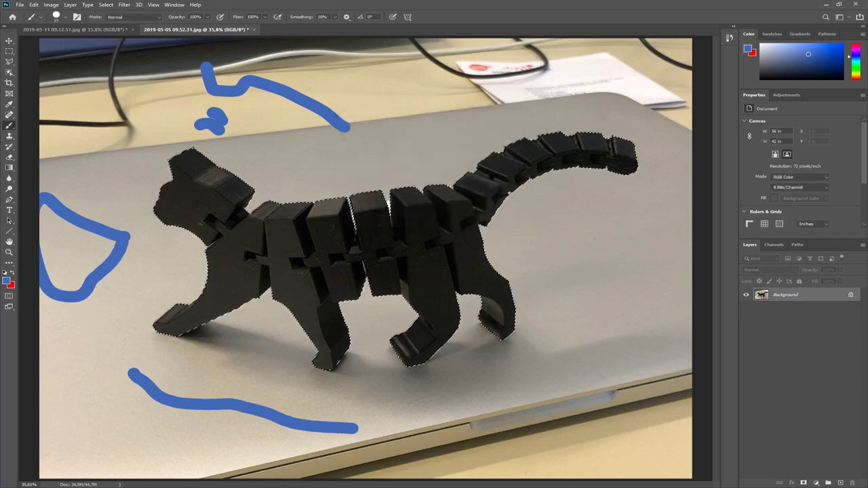
click(816, 483)
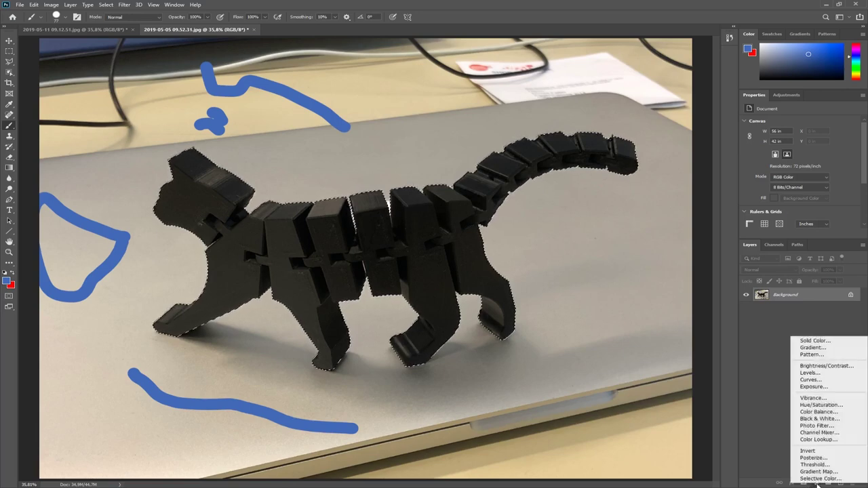
Add a colorized Hue/Saturation layer (hue 320, saturation 58, lightened) tinting the cat magenta
click(821, 405)
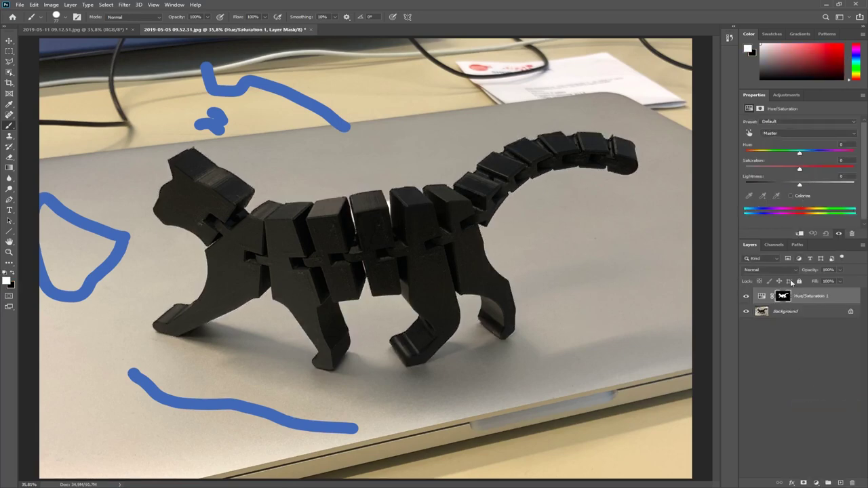
drag(801, 156, 785, 155)
drag(800, 185, 842, 171)
drag(785, 157, 842, 156)
click(791, 196)
drag(777, 171, 807, 186)
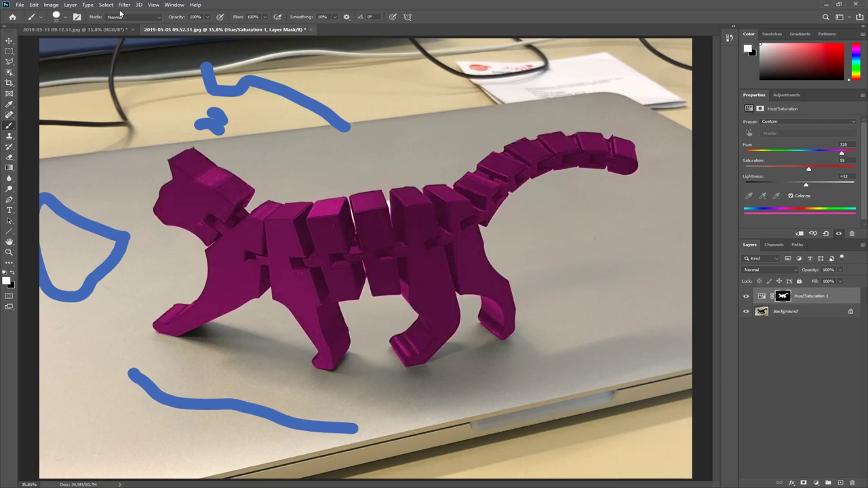
click(311, 30)
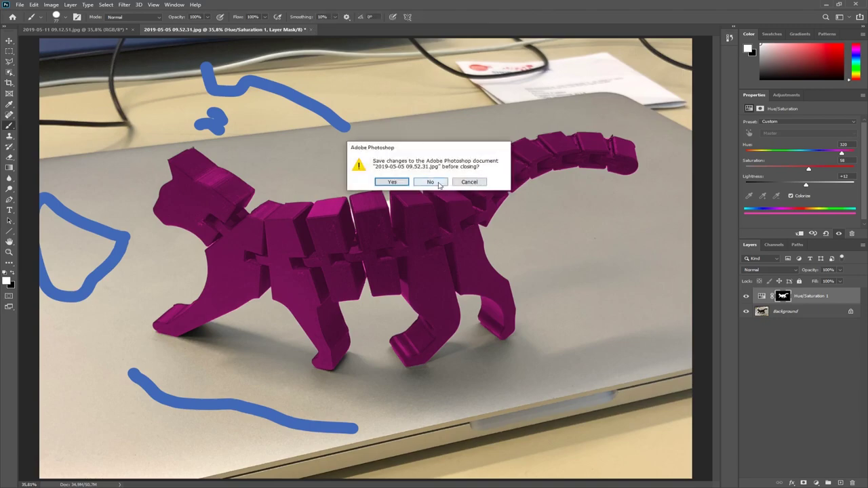
Discard changes to 2019-05-05 09.52.31.jpg by answering No to the save prompt
click(430, 182)
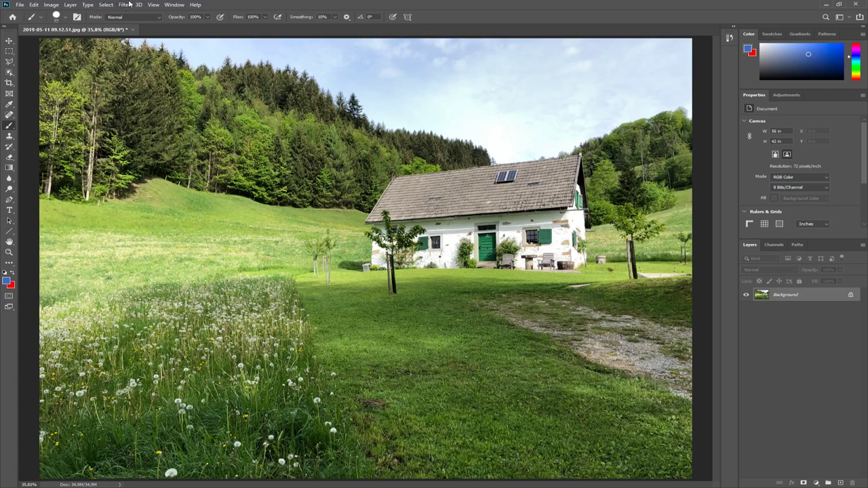
click(10, 61)
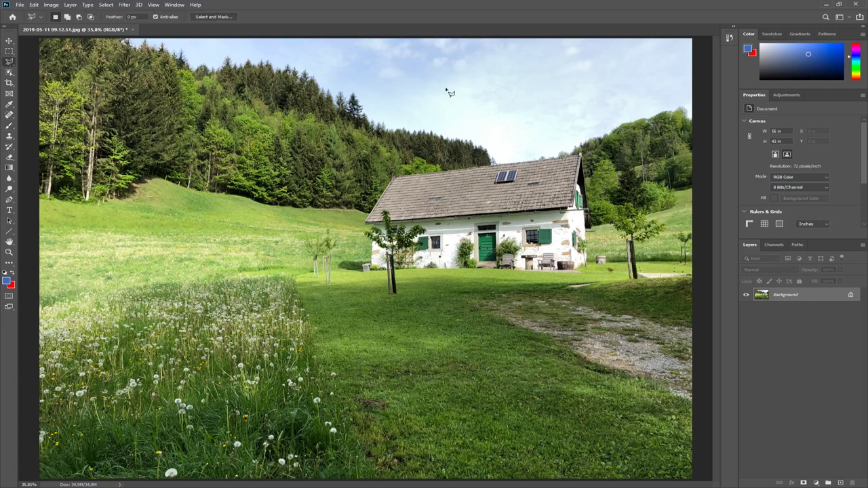
click(415, 68)
click(509, 126)
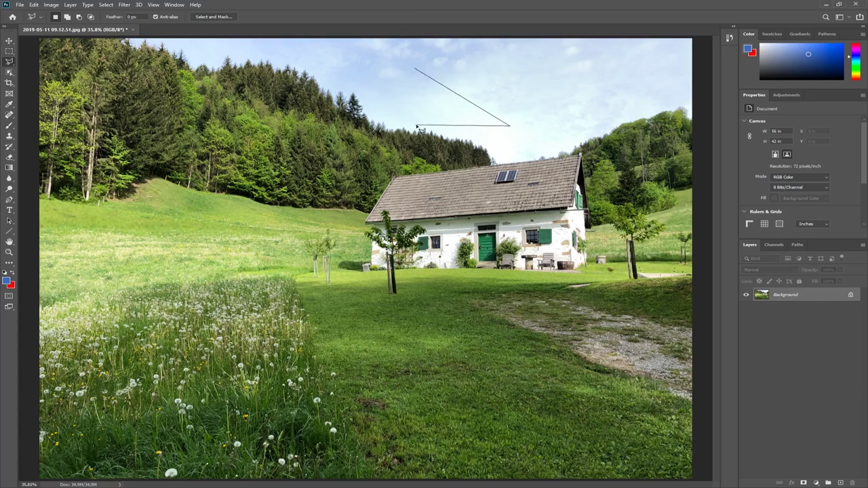
double_click(416, 125)
key(ctrl+d)
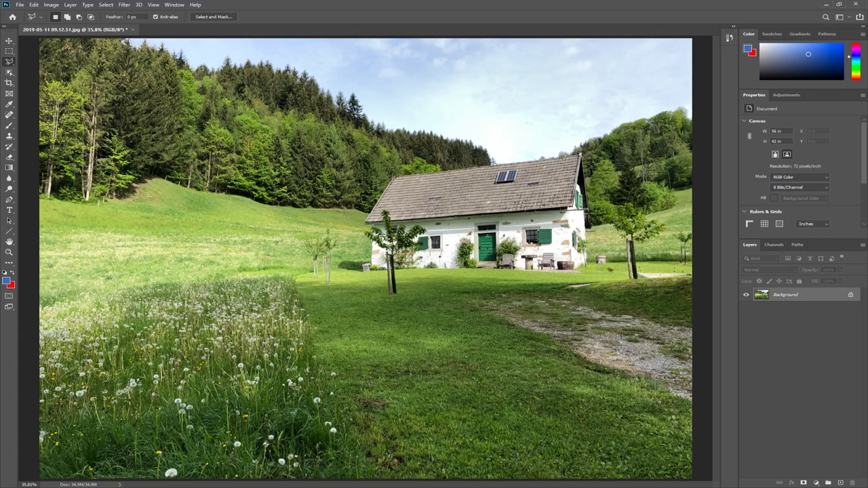
click(106, 5)
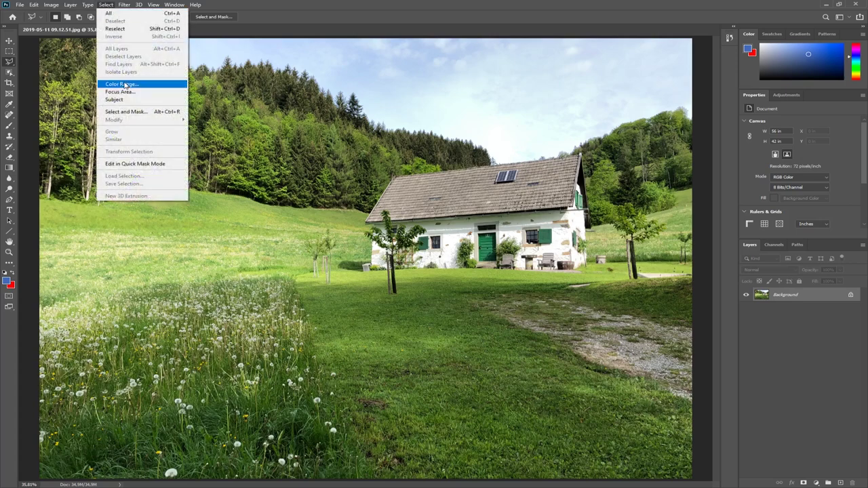
Open Select > Color Range, move the dialog aside, and sample the green door's colour
click(109, 5)
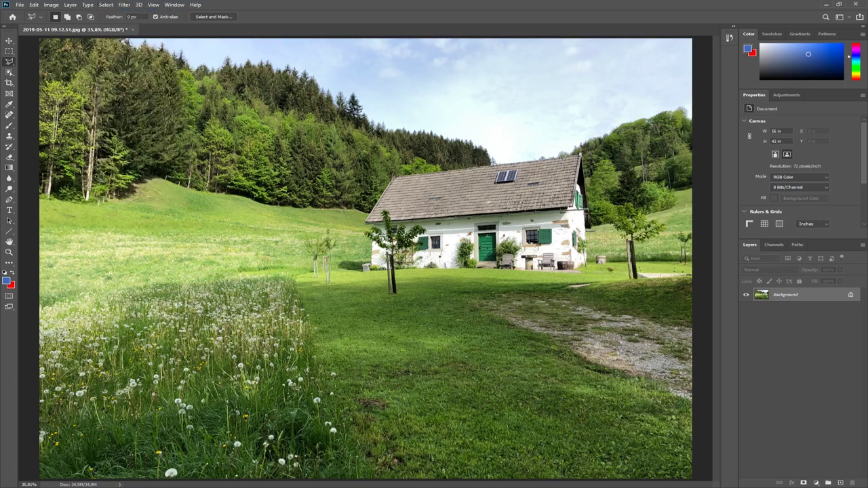
click(106, 5)
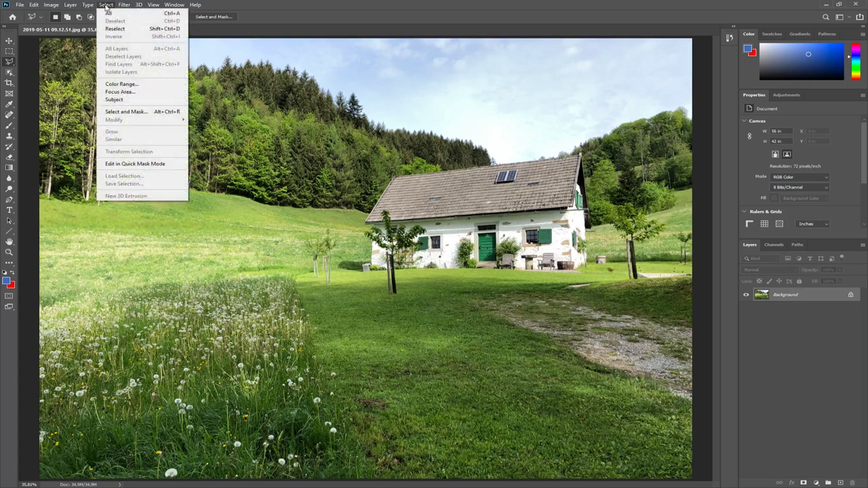
click(120, 85)
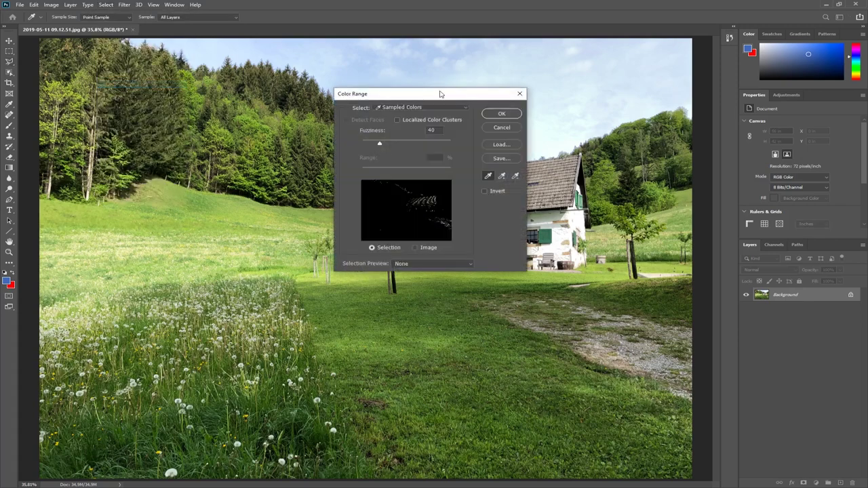
drag(442, 93, 232, 267)
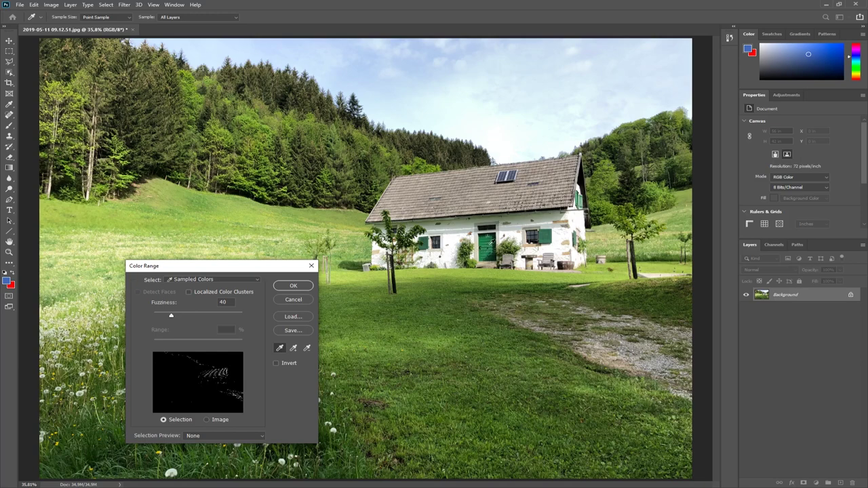
click(490, 239)
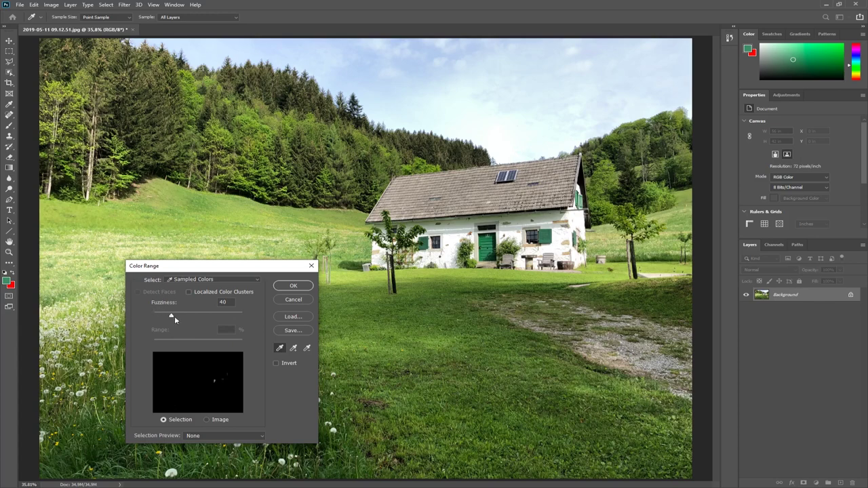
Raise Fuzziness to about 117, then reduce it back to a tight range near 20
drag(172, 317, 190, 318)
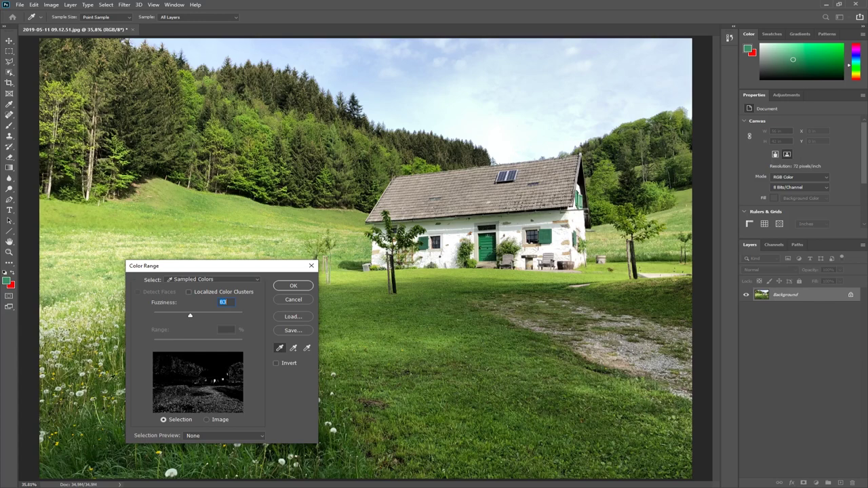
drag(191, 318, 206, 316)
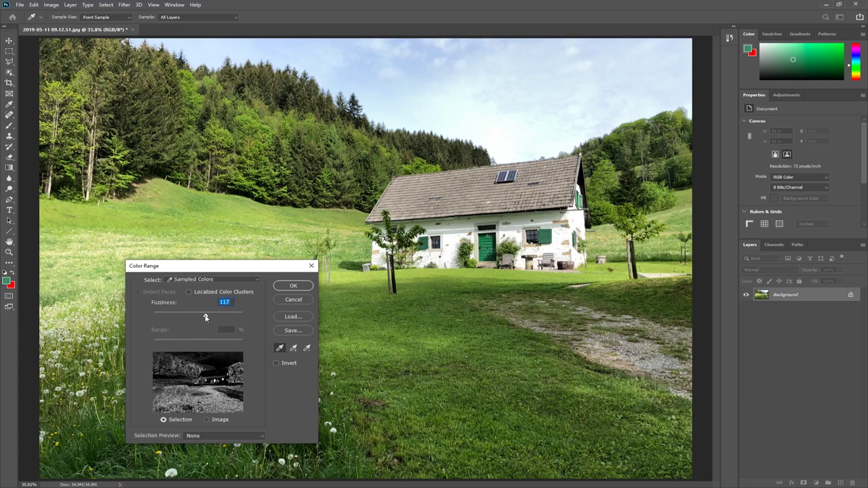
drag(206, 316, 164, 317)
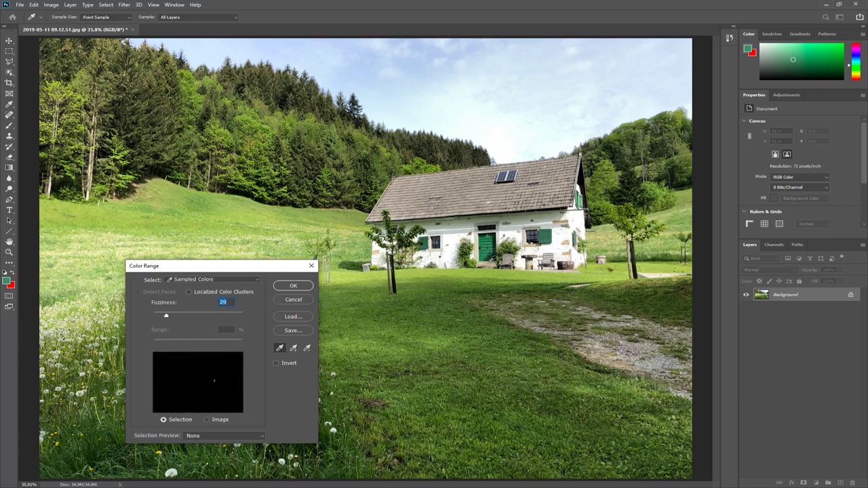
Cancel Color Range and zoom to about 197% on the green door and window
click(298, 299)
click(9, 252)
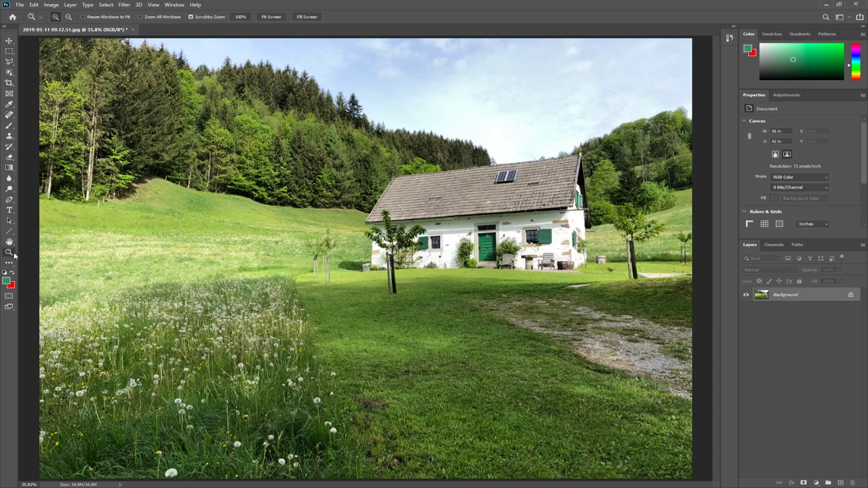
drag(488, 246, 489, 246)
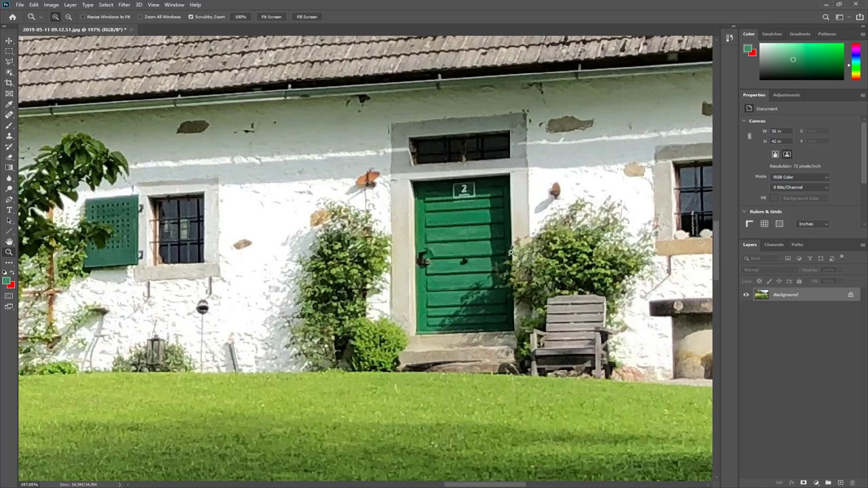
drag(510, 252, 386, 258)
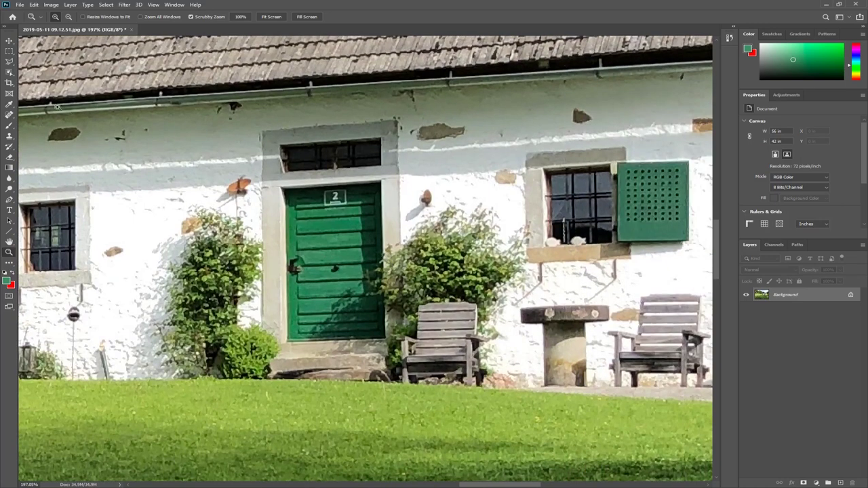
Select the door's green with Color Range at Fuzziness 40
click(106, 5)
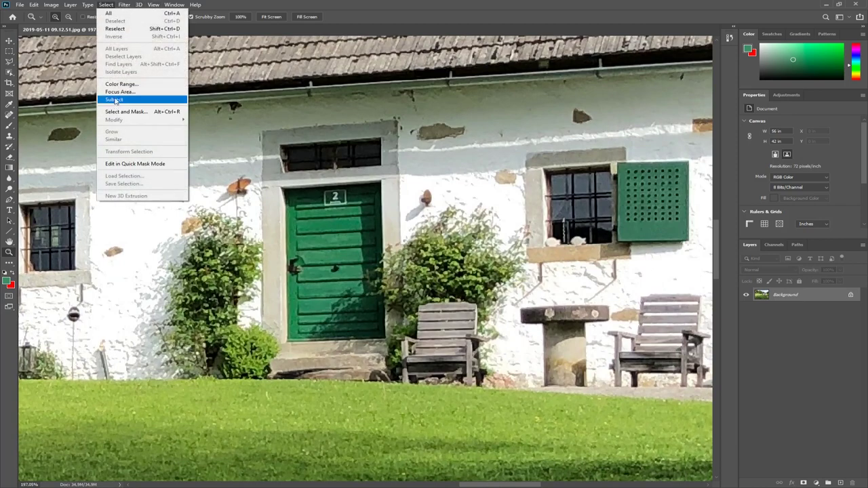
click(120, 84)
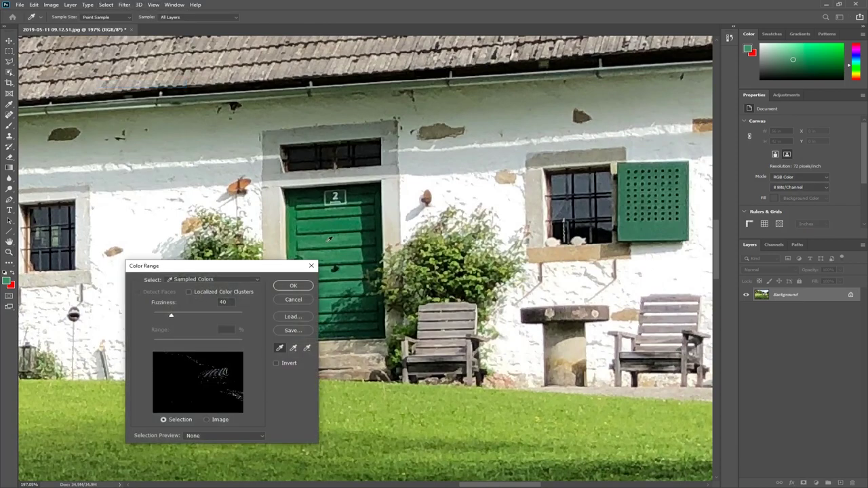
click(328, 240)
drag(177, 319, 178, 318)
click(172, 317)
click(294, 286)
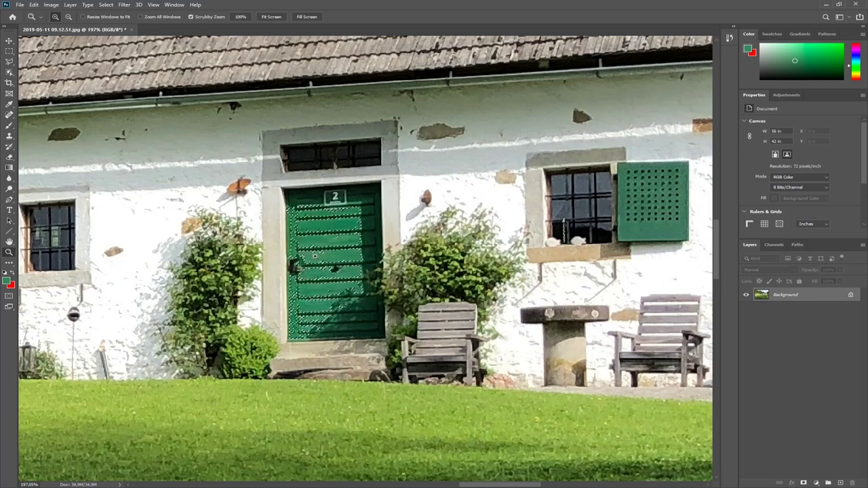
Pan across the house, roof, forest and hilltop to inspect the green selection
drag(449, 264, 149, 325)
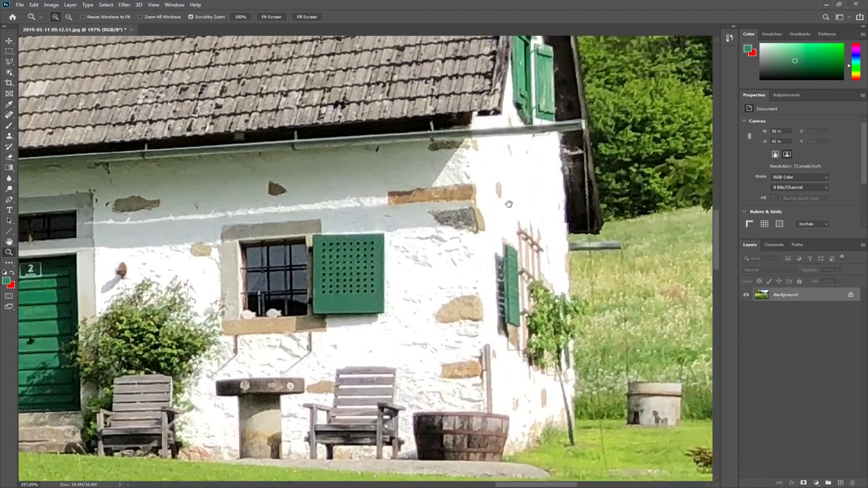
drag(509, 203, 511, 261)
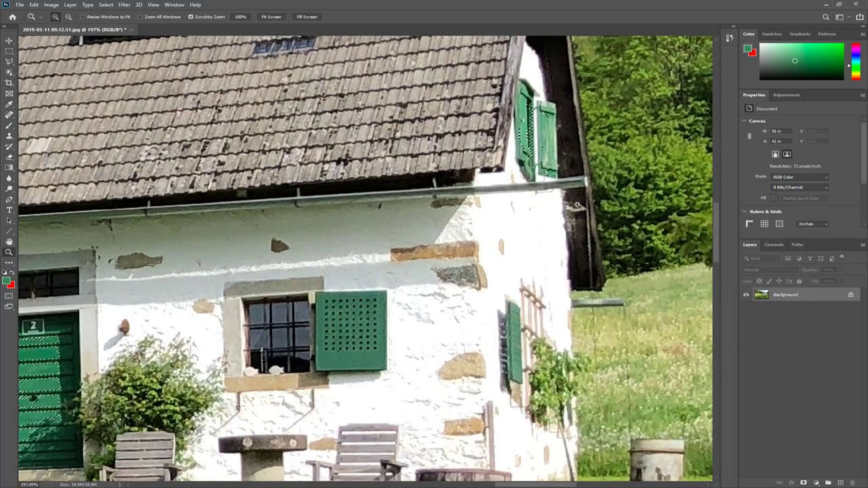
drag(597, 204, 215, 415)
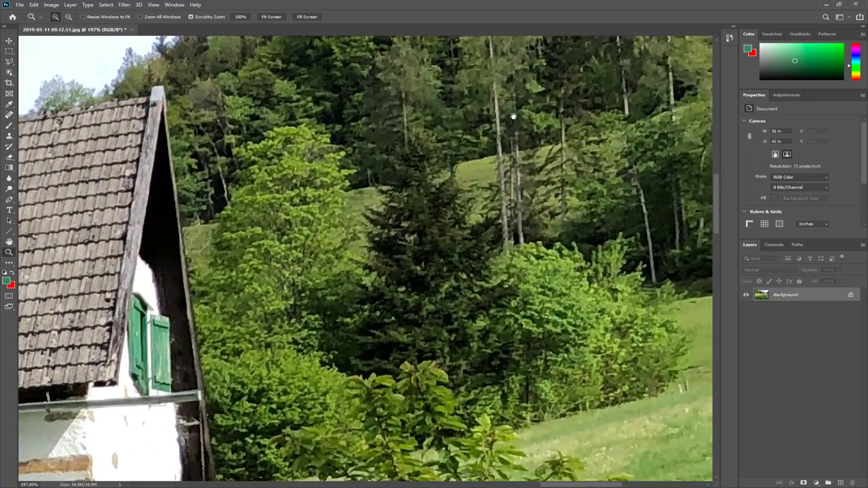
drag(489, 122, 237, 339)
scroll(381, 341, down, 10)
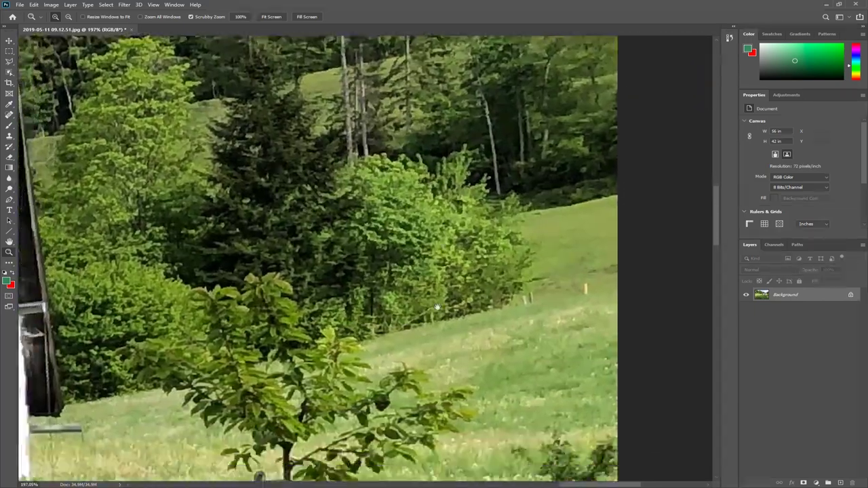
scroll(367, 321, down, 10)
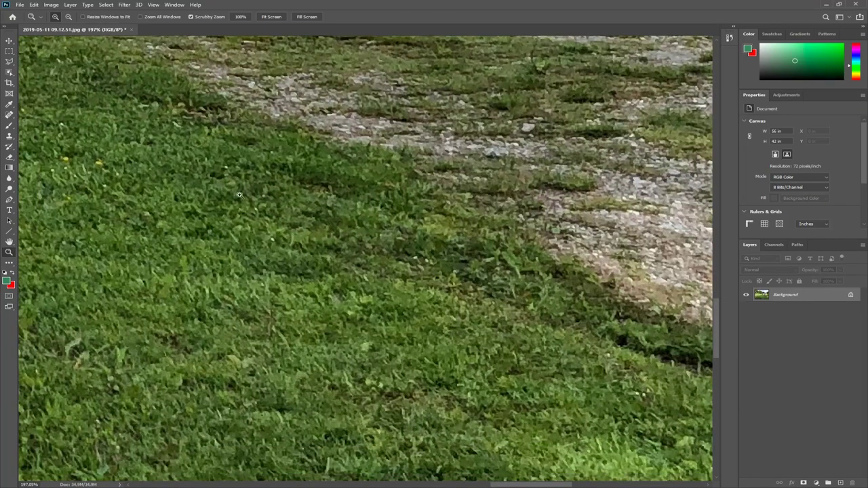
scroll(213, 226, down, 8)
scroll(481, 296, up, 10)
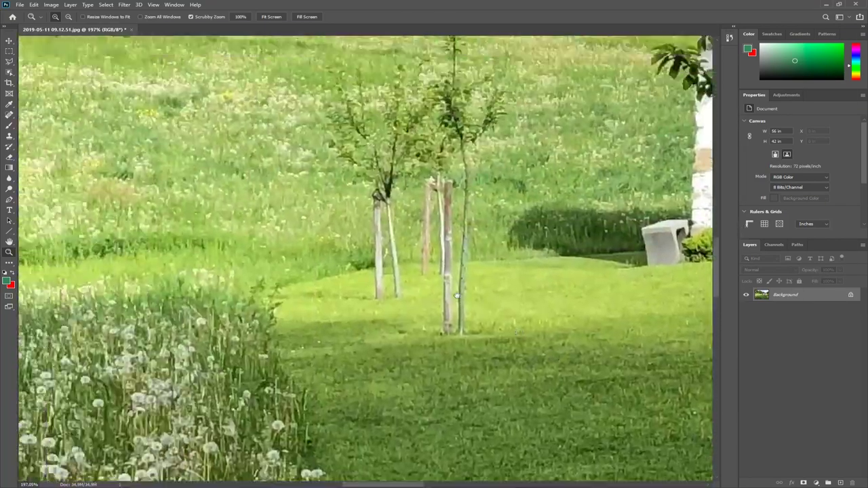
scroll(502, 278, left, 5)
scroll(521, 264, right, 6)
scroll(520, 264, right, 10)
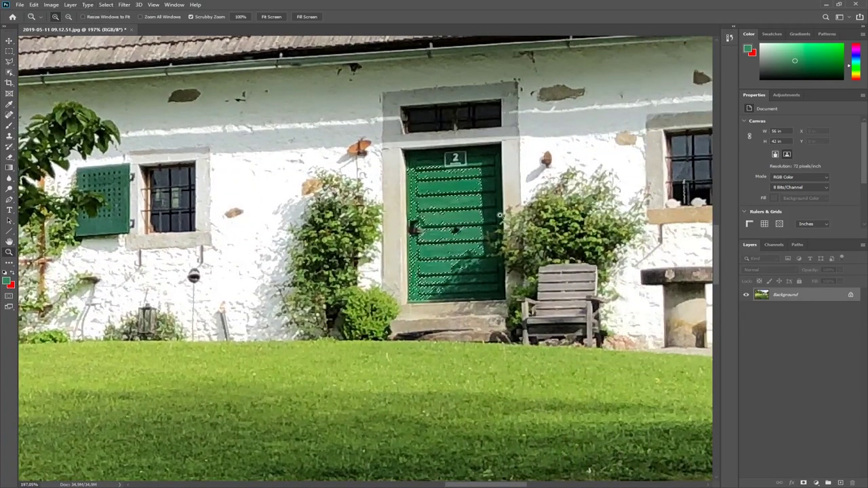
scroll(240, 99, right, 3)
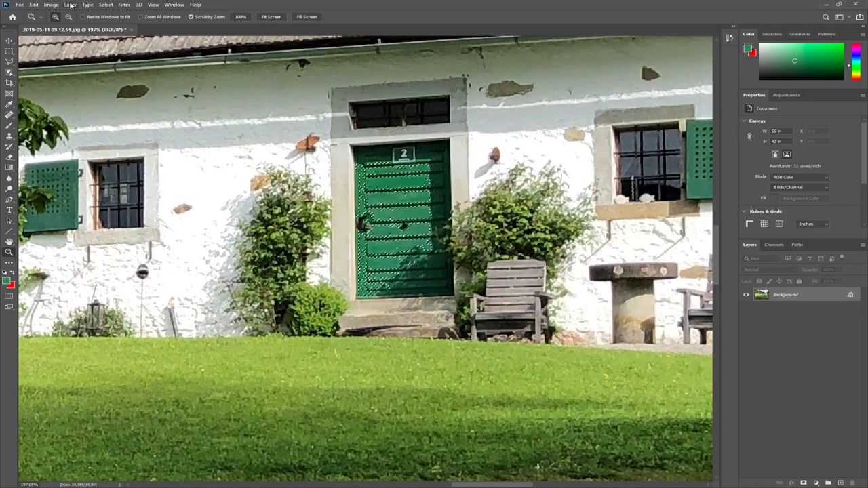
click(106, 5)
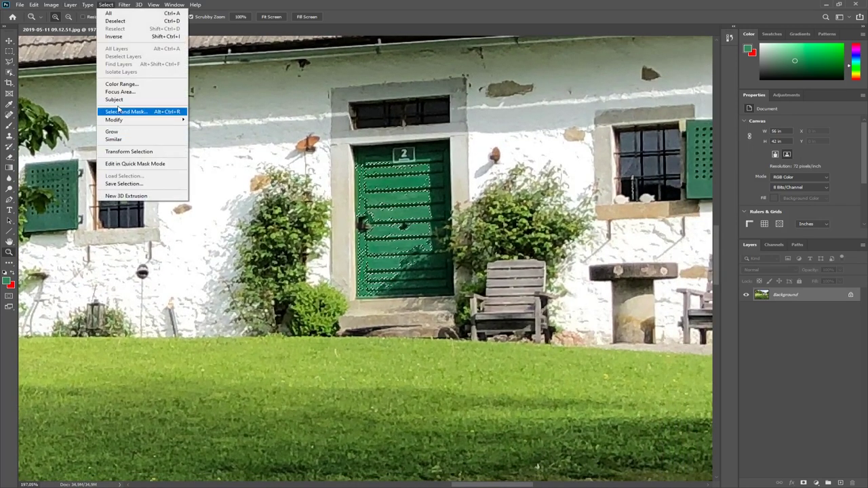
Select the green shutter, door and a lighter green with Color Range, then fit the image on screen
click(122, 83)
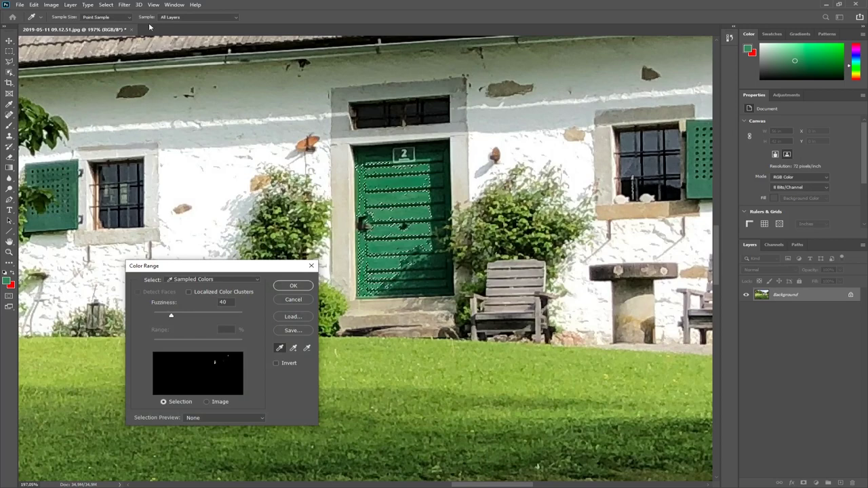
click(307, 298)
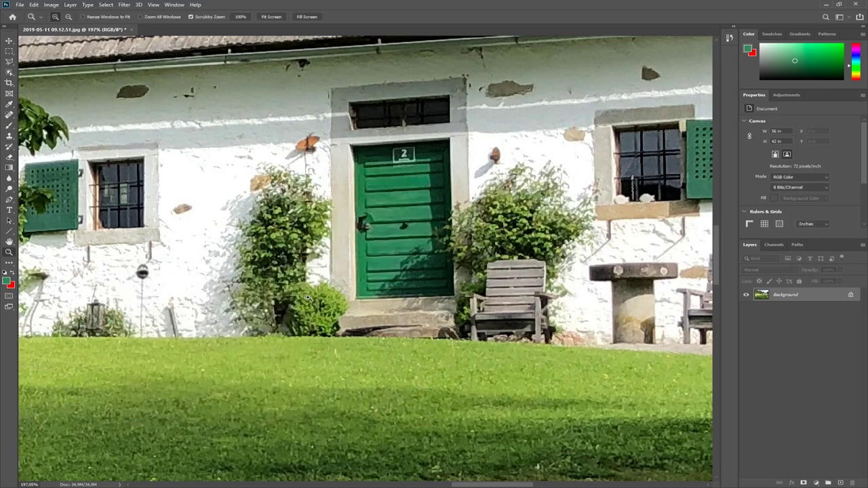
click(109, 5)
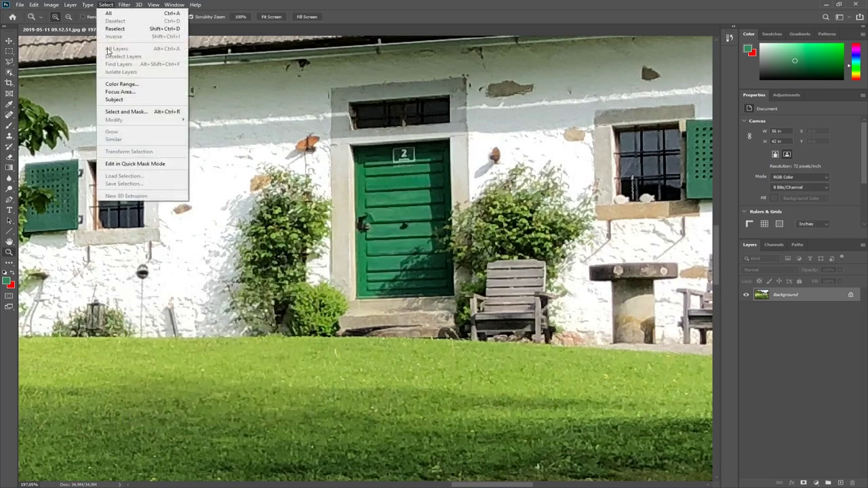
click(122, 84)
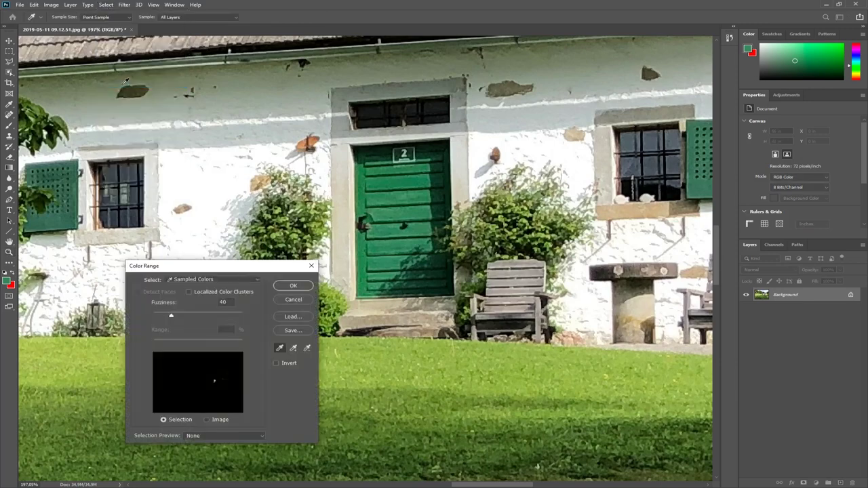
click(58, 219)
click(378, 180)
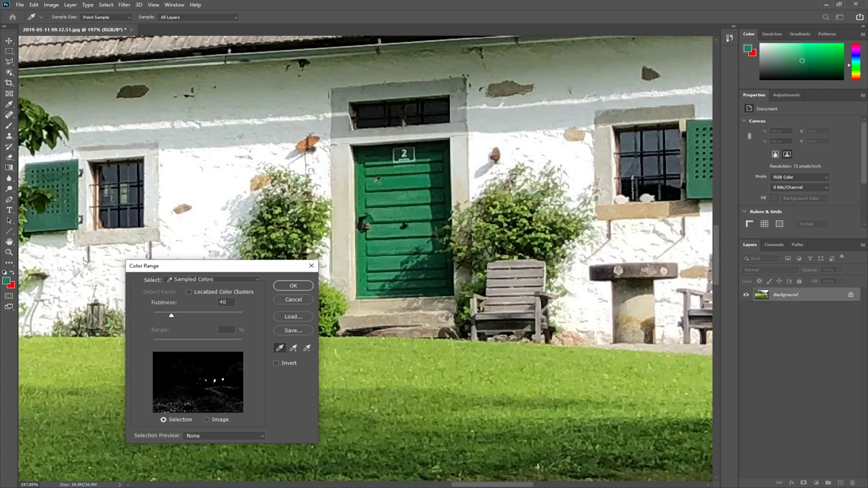
click(442, 180)
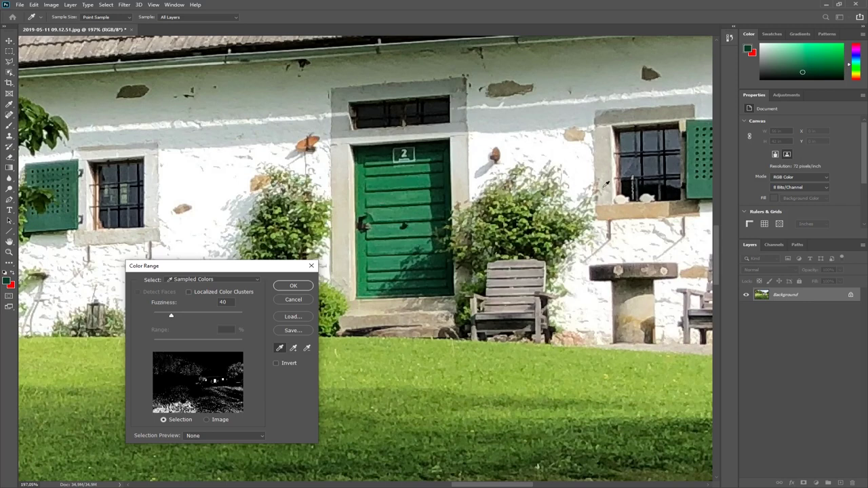
click(705, 188)
click(293, 286)
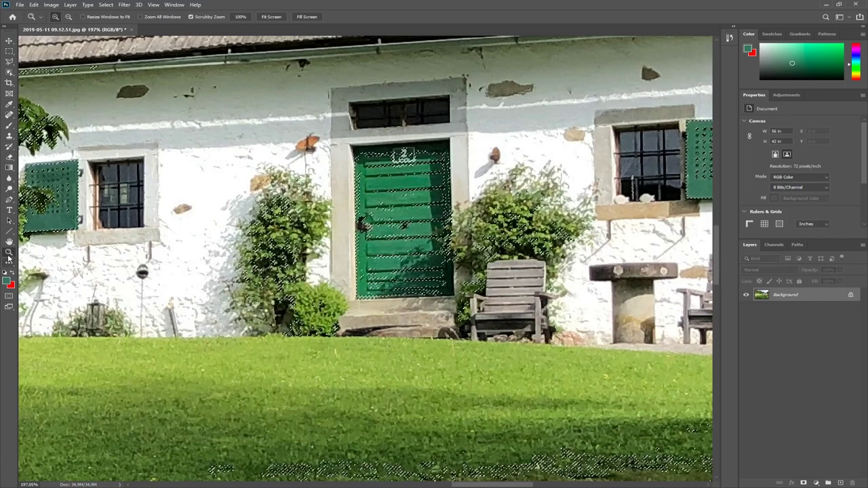
right_click(254, 265)
click(273, 271)
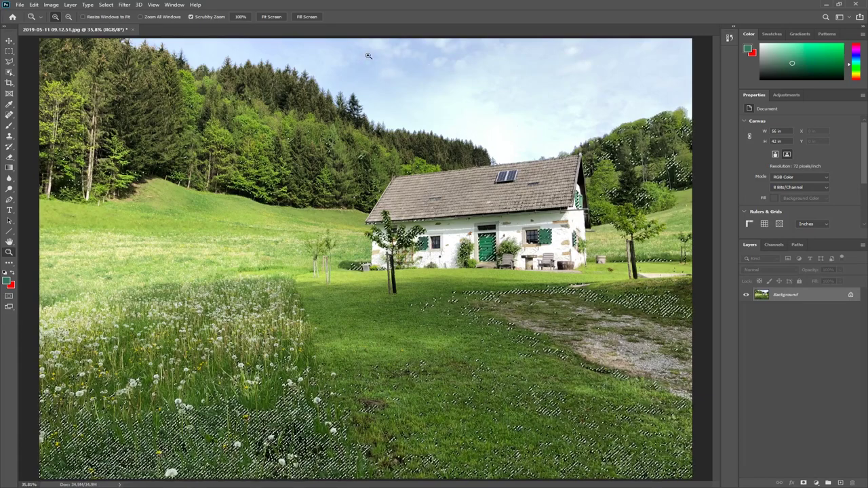
Deselect, then Color Range select the sky from three samples at Fuzziness about 45
key(ctrl+d)
click(106, 4)
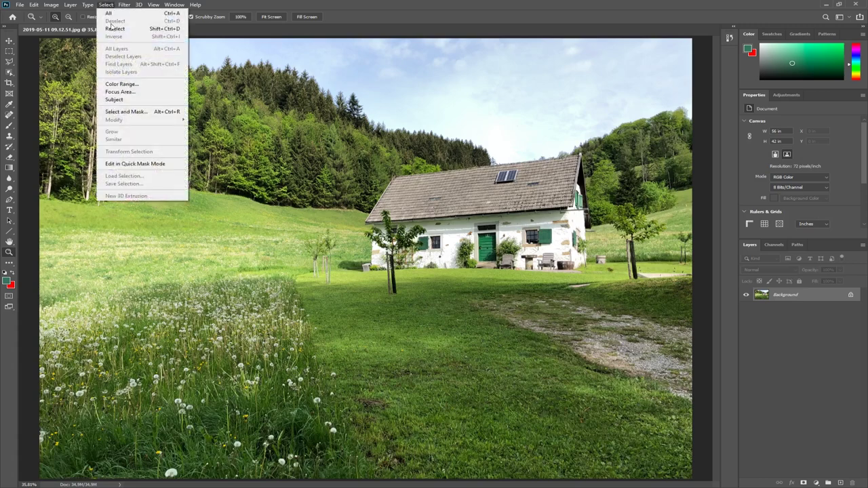
click(116, 82)
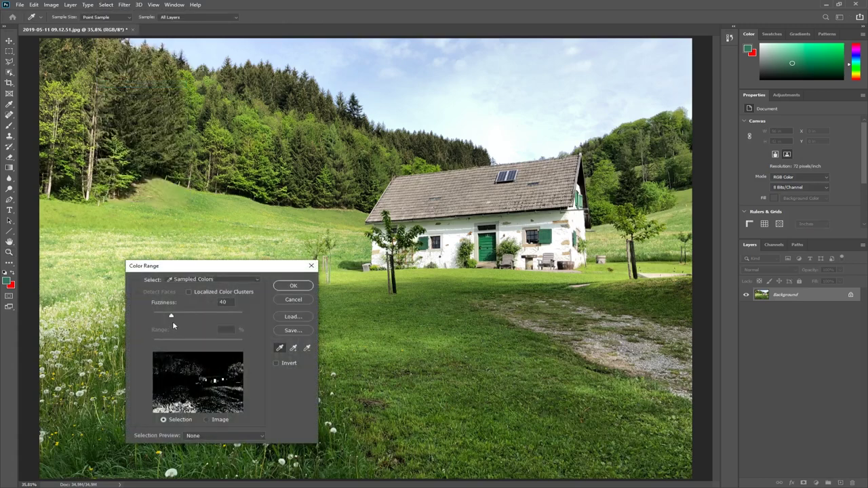
click(362, 75)
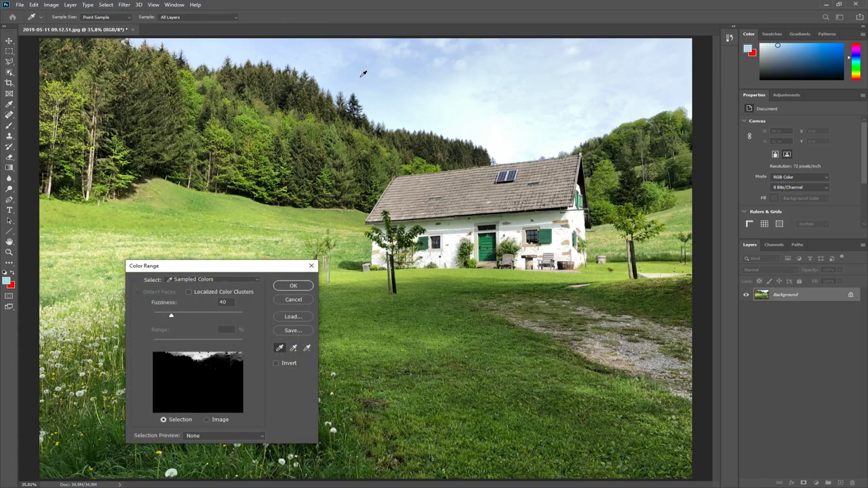
click(543, 75)
click(514, 136)
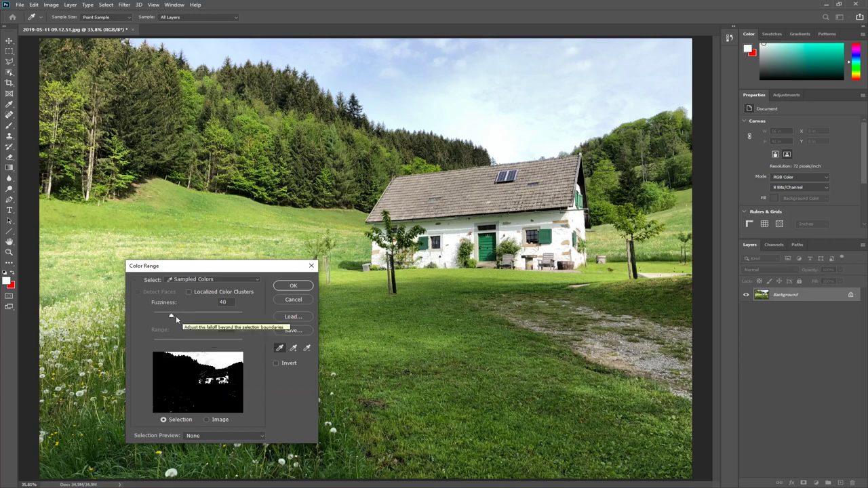
drag(171, 315, 173, 316)
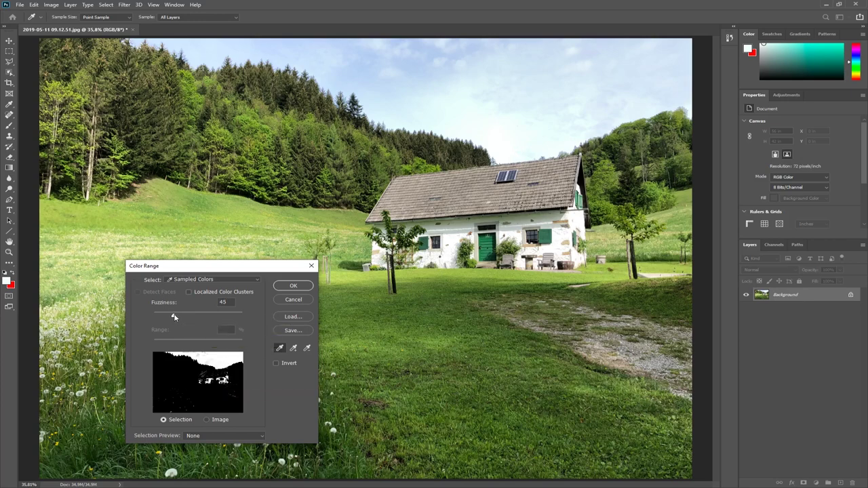
click(174, 317)
click(293, 286)
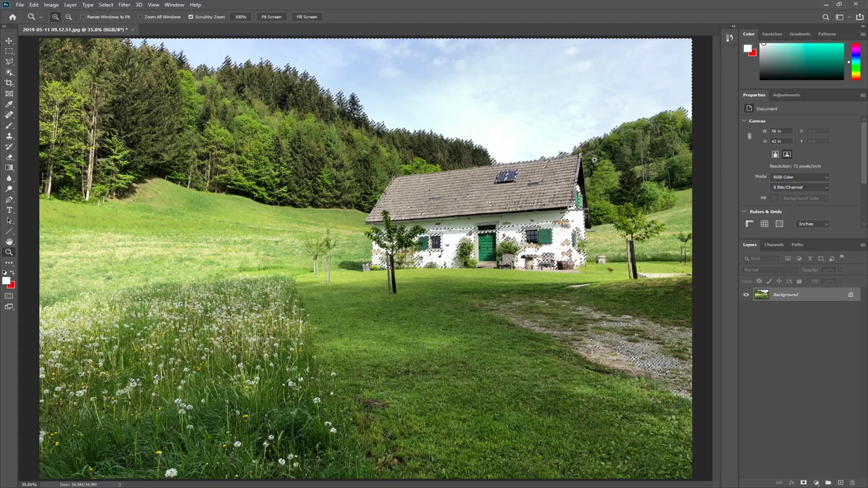
Subtract the house and lower-left area from the selection with the Rectangular Marquee
click(9, 52)
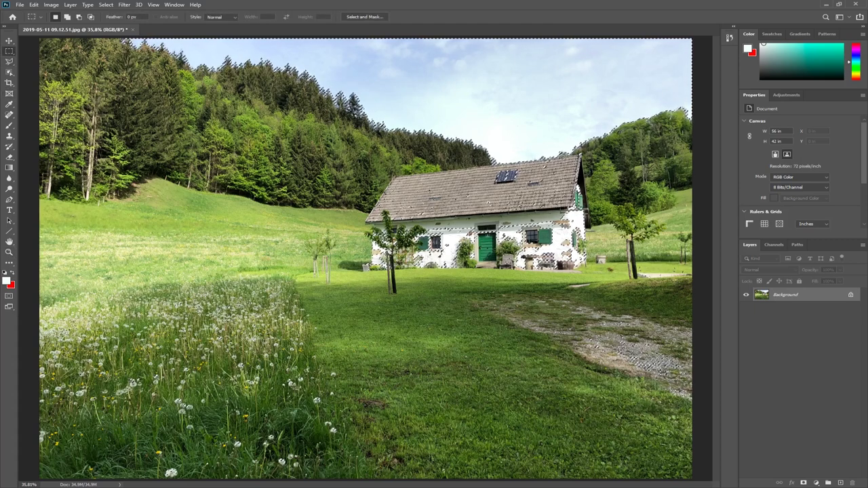
key(alt)
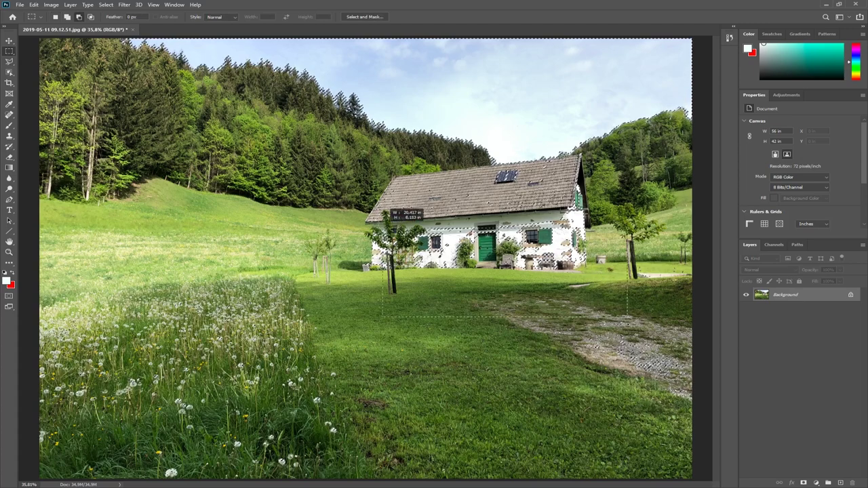
drag(384, 221, 320, 163)
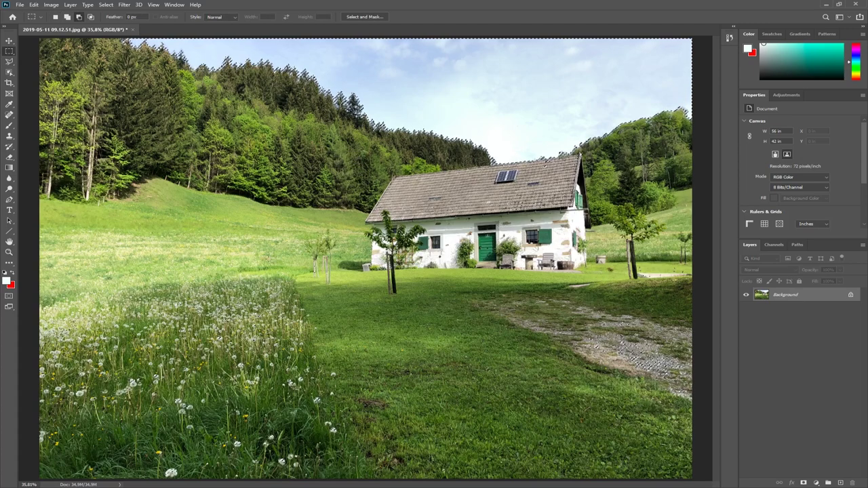
drag(320, 209, 25, 483)
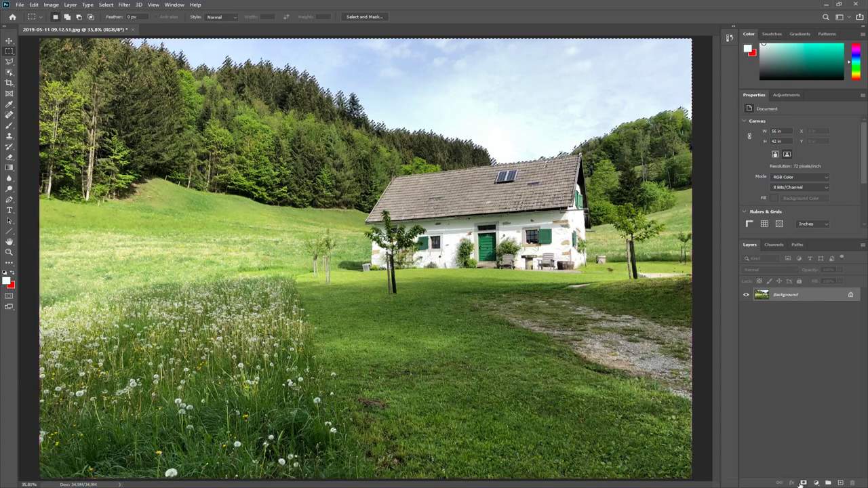
At 25% zoom, marquee the full-width top band and subtract a small upper-right area
key(z)
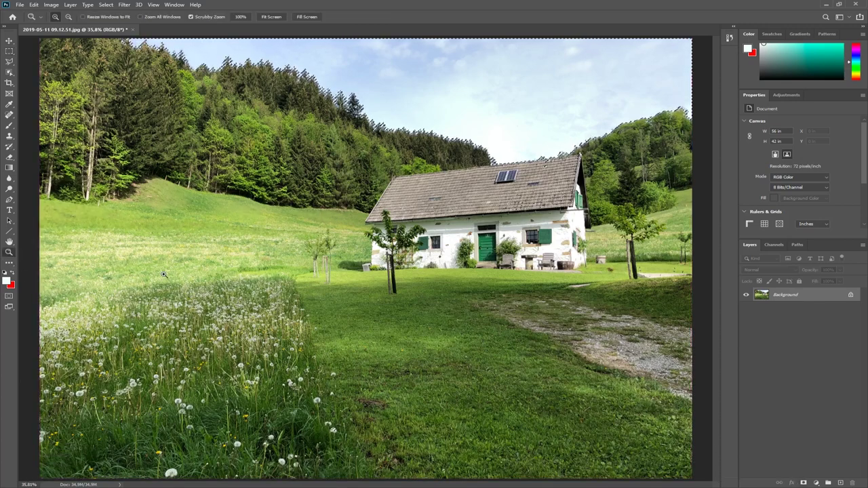
alt+click(184, 276)
alt+click(184, 276)
key(m)
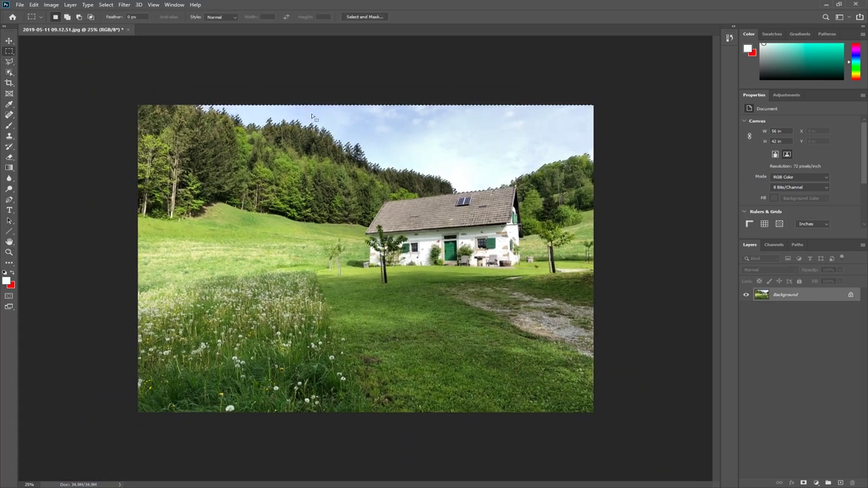
drag(608, 430, 5, 198)
drag(613, 210, 551, 177)
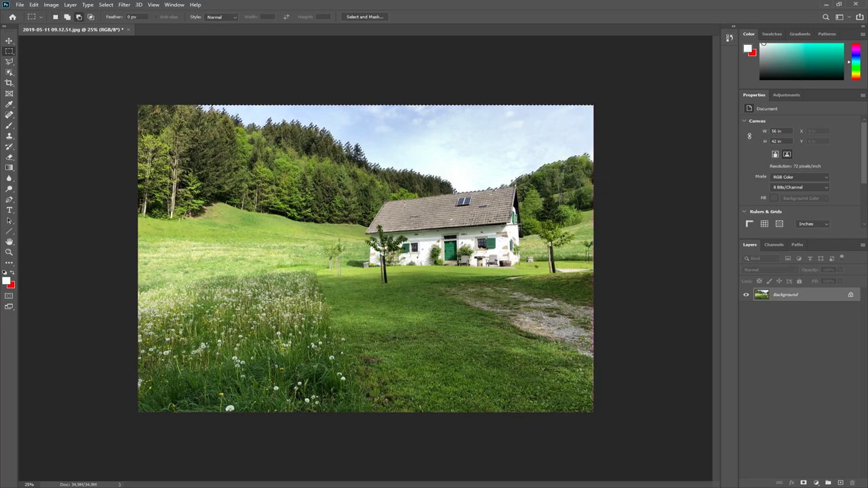
key(alt)
click(9, 253)
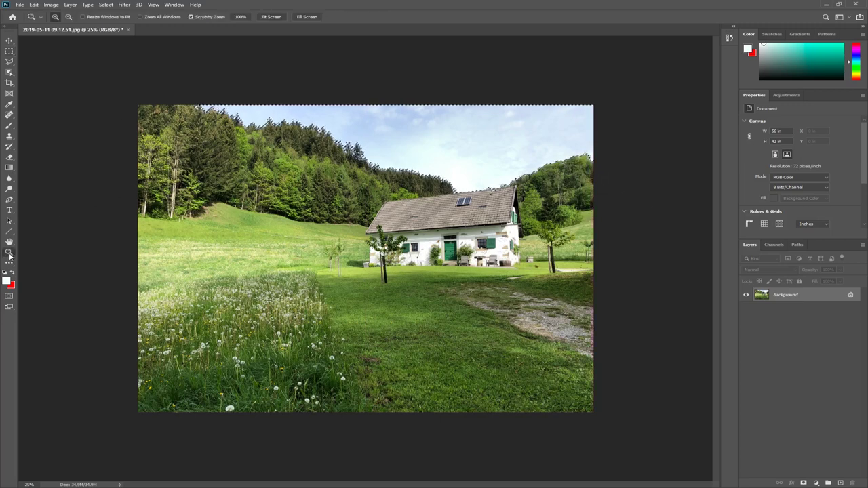
right_click(464, 190)
click(481, 203)
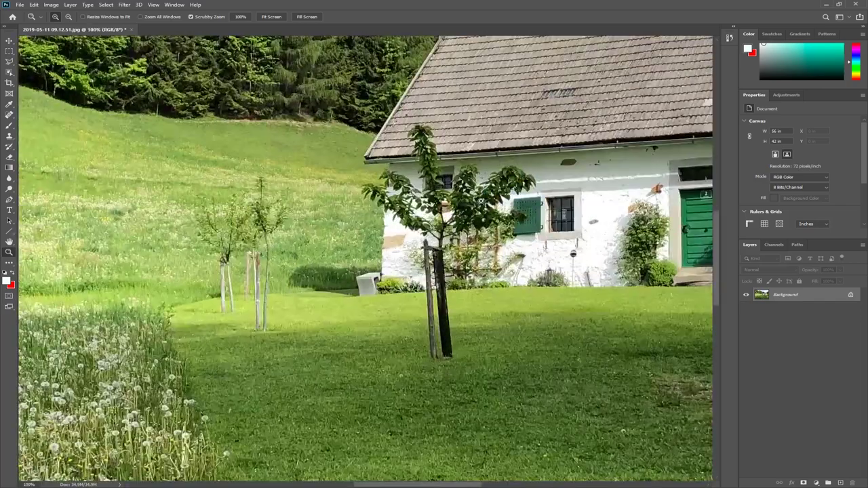
scroll(475, 163, up, 10)
scroll(475, 163, right, 8)
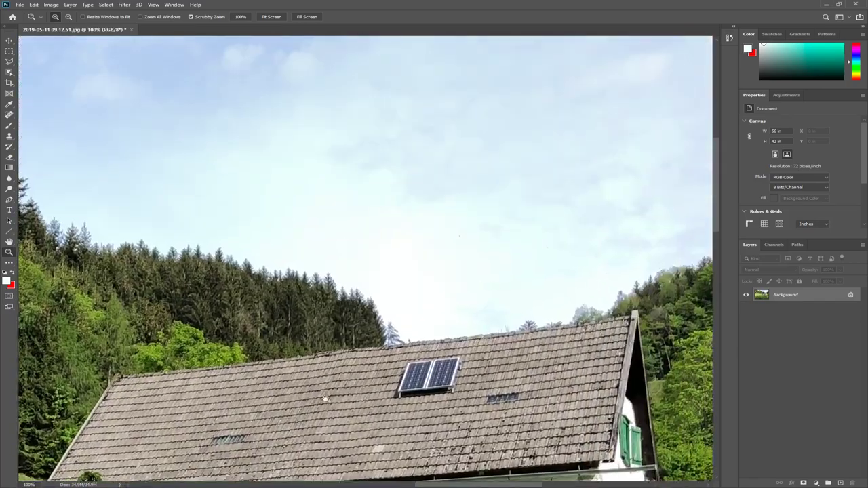
drag(256, 269, 257, 269)
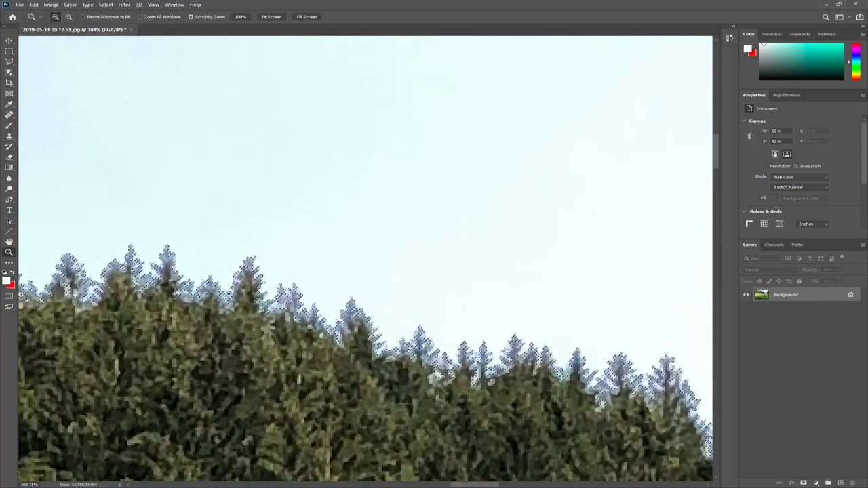
right_click(437, 274)
click(449, 279)
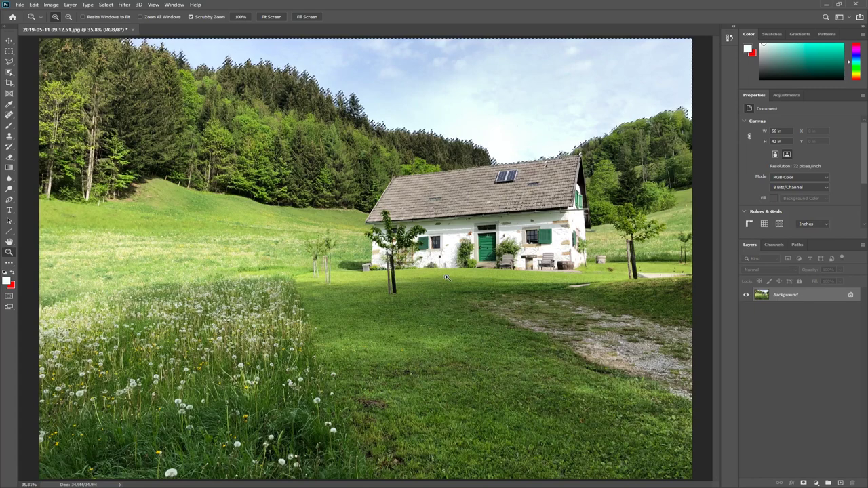